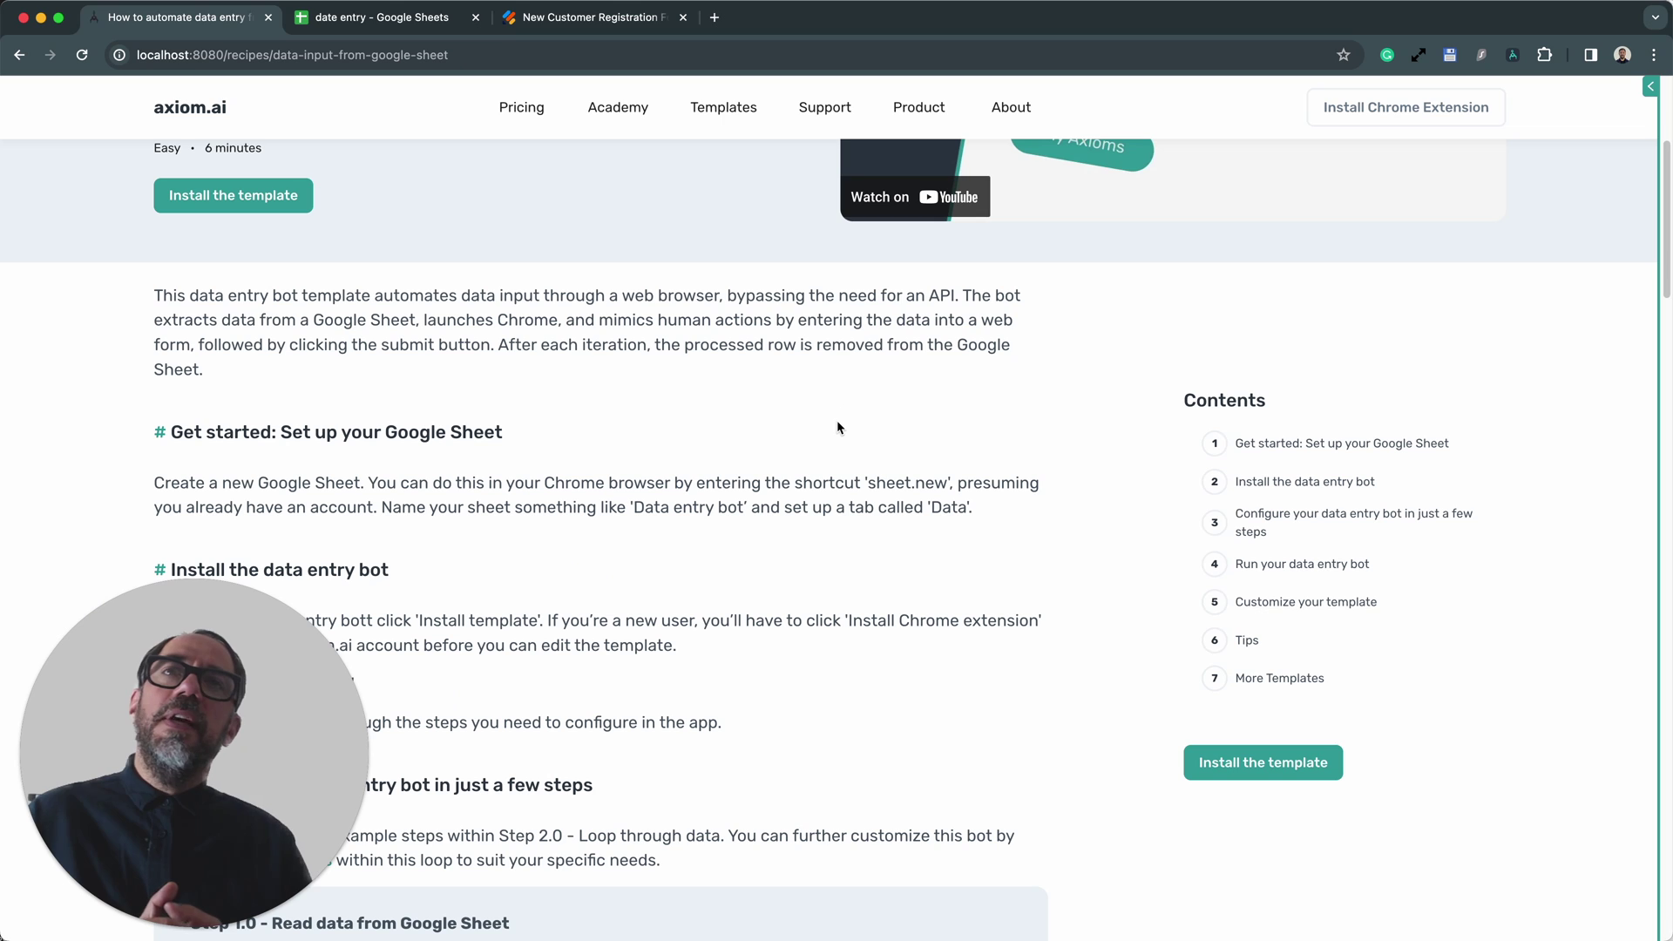
# - Look over the date entry sheet's city cell, then the New Customer Registration form
pyautogui.click(370, 19)
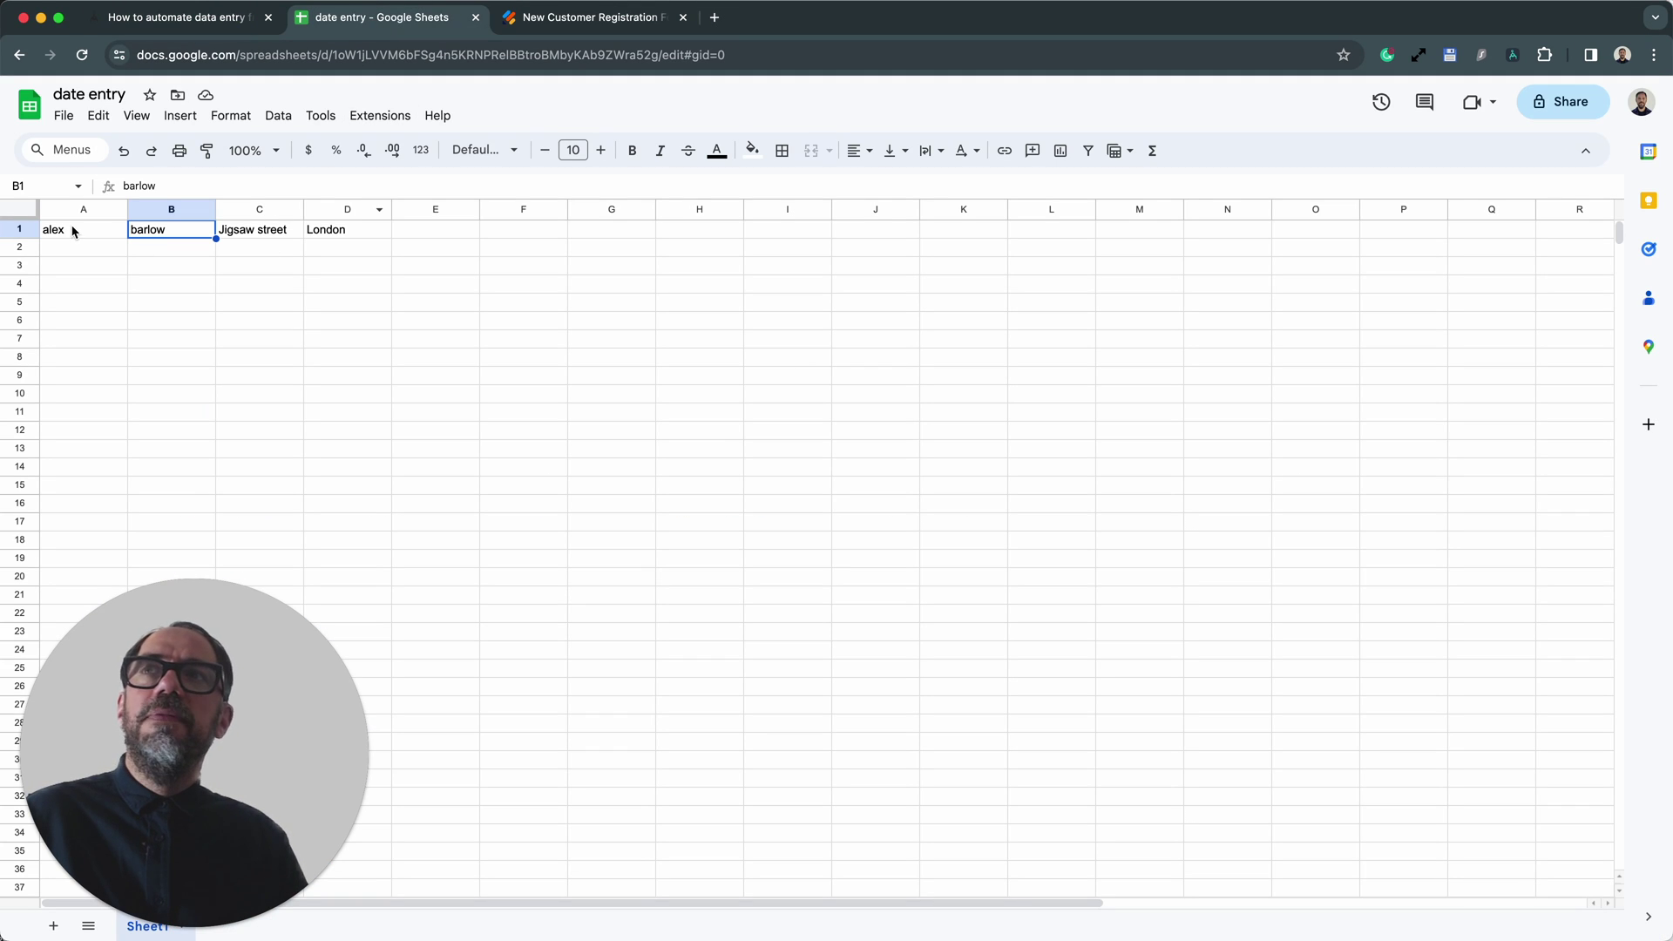
pyautogui.click(363, 235)
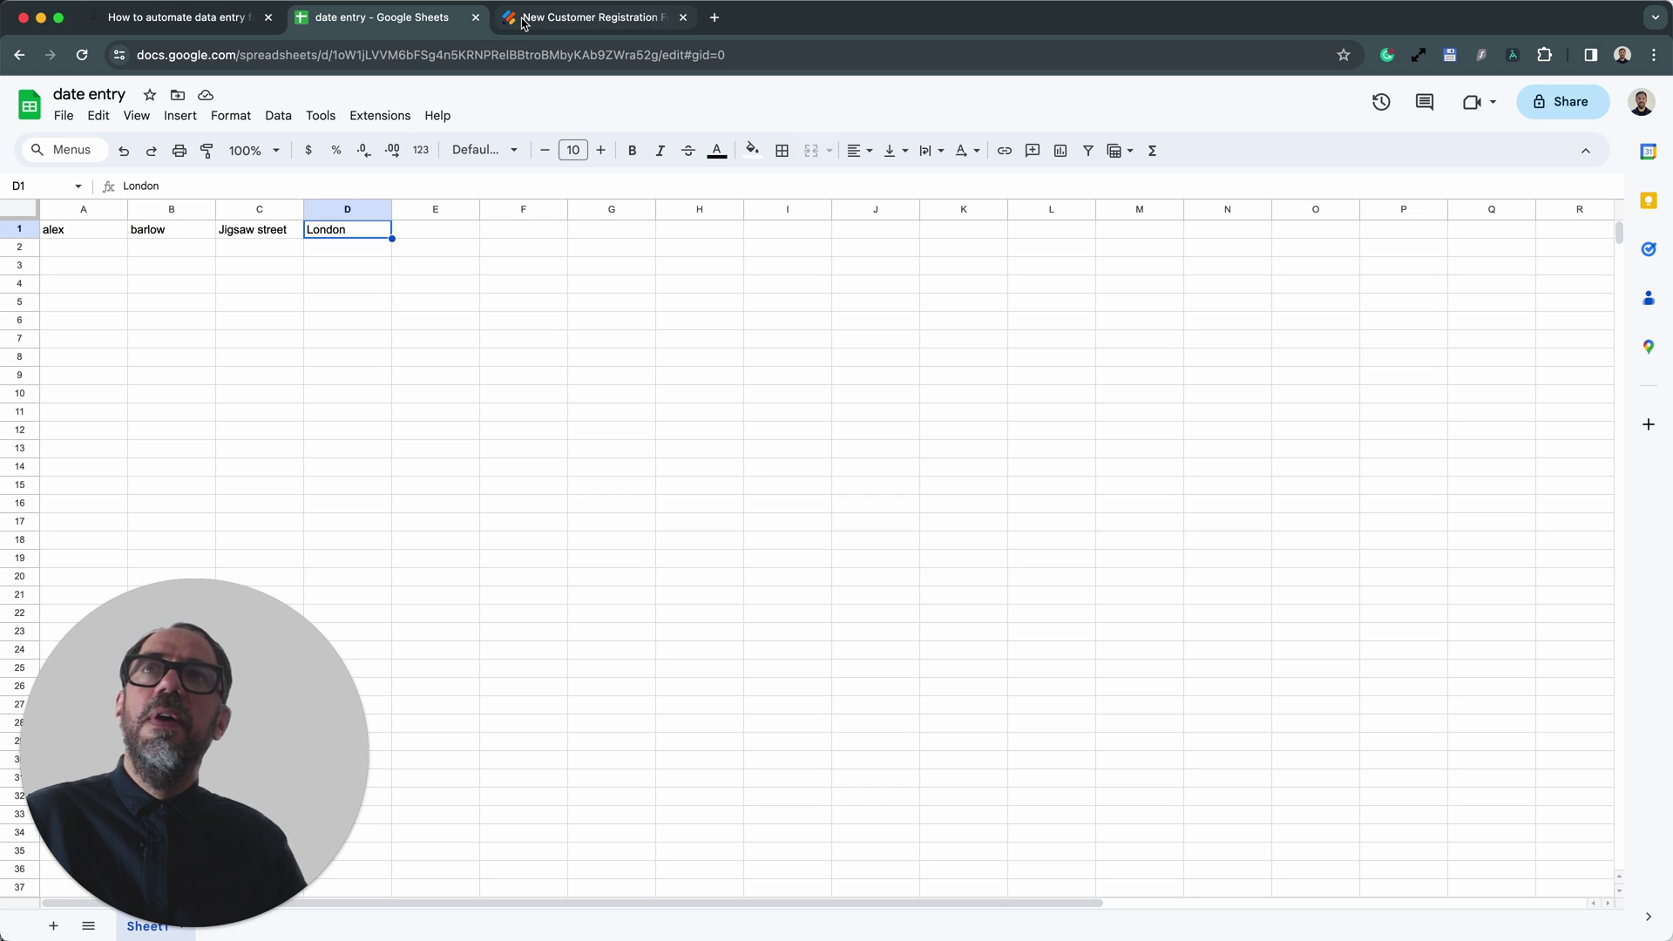
pyautogui.click(523, 23)
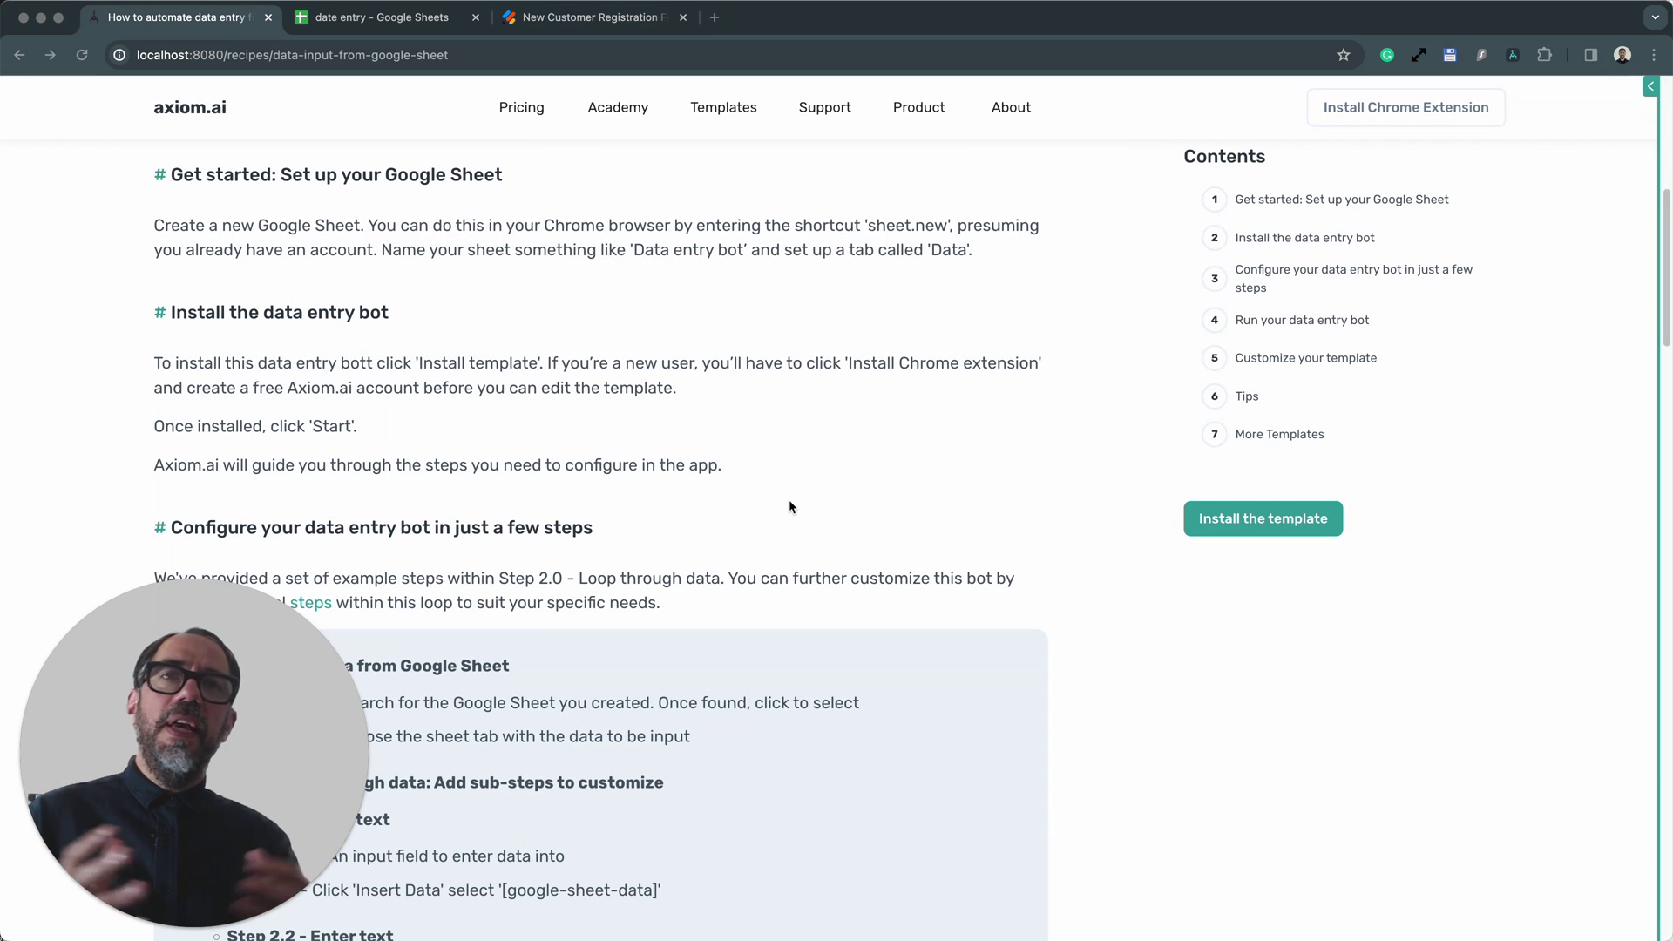
# - Walk through the sample first name, last name, street and city in cells A1–D1
pyautogui.click(397, 29)
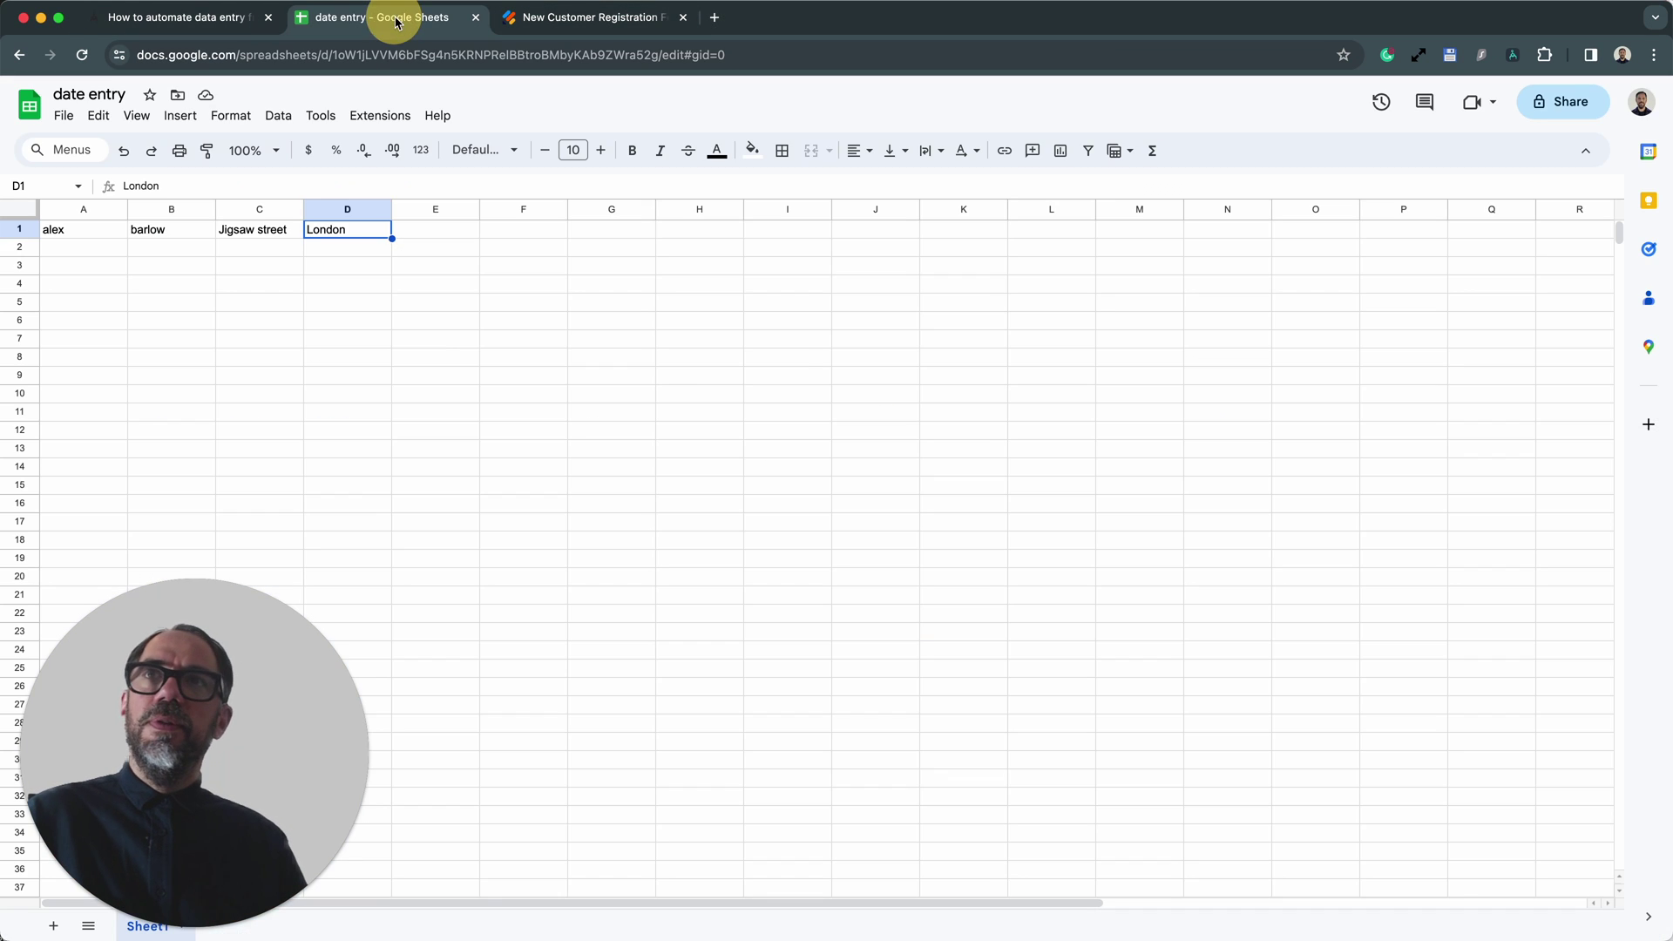
pyautogui.click(269, 322)
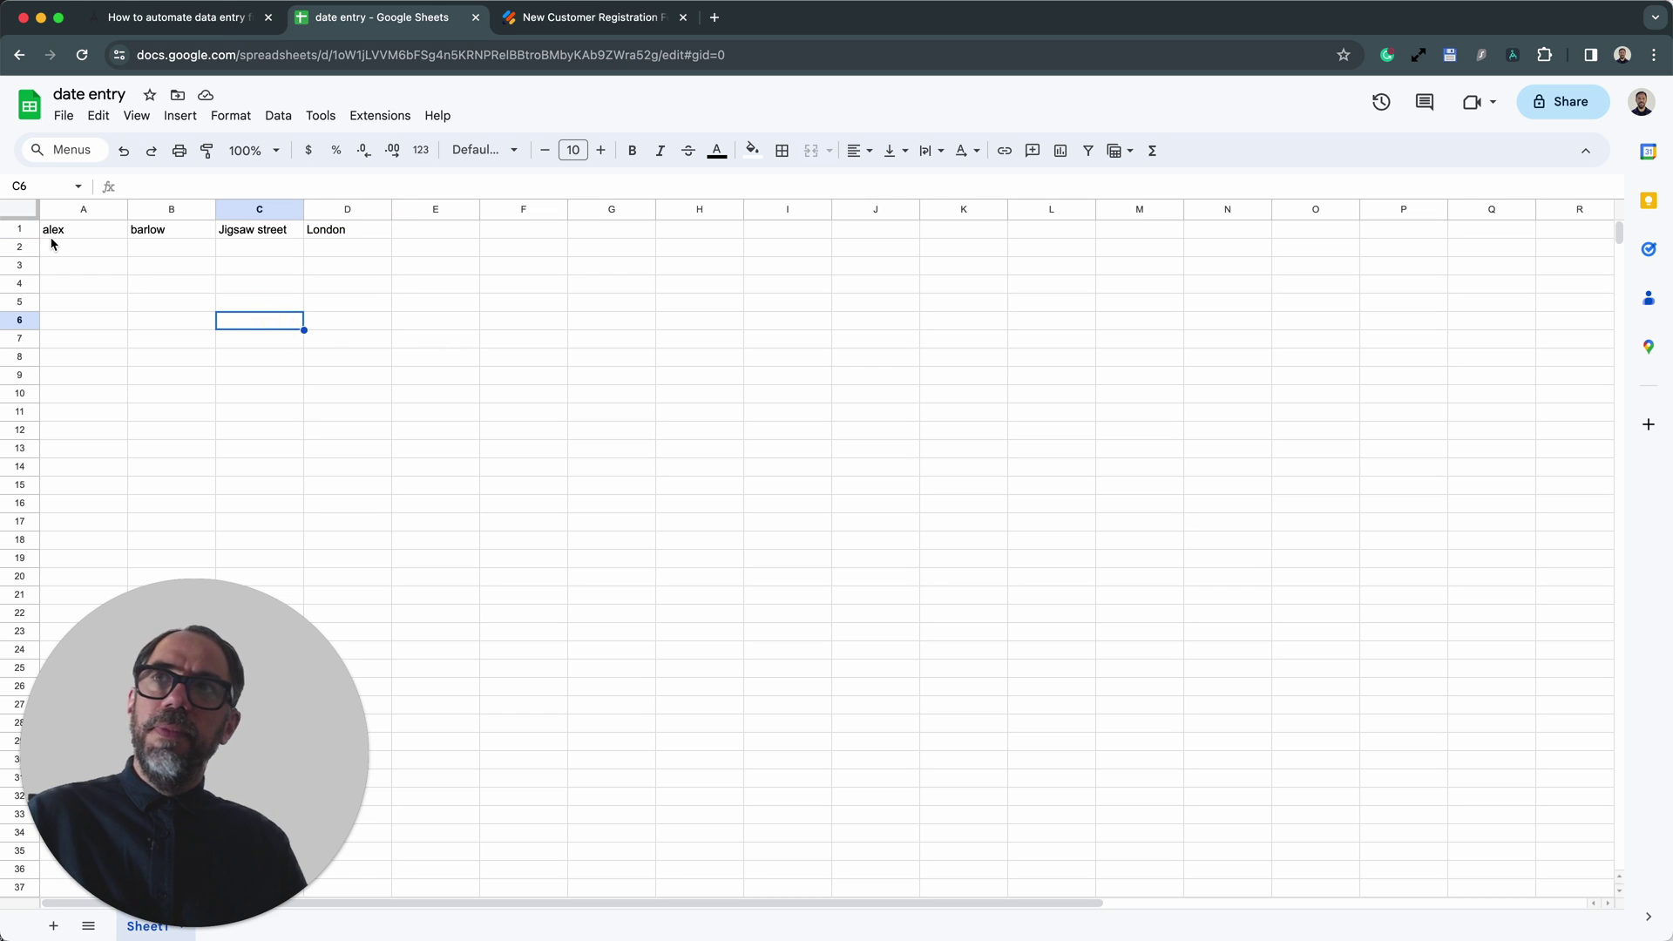
pyautogui.click(117, 233)
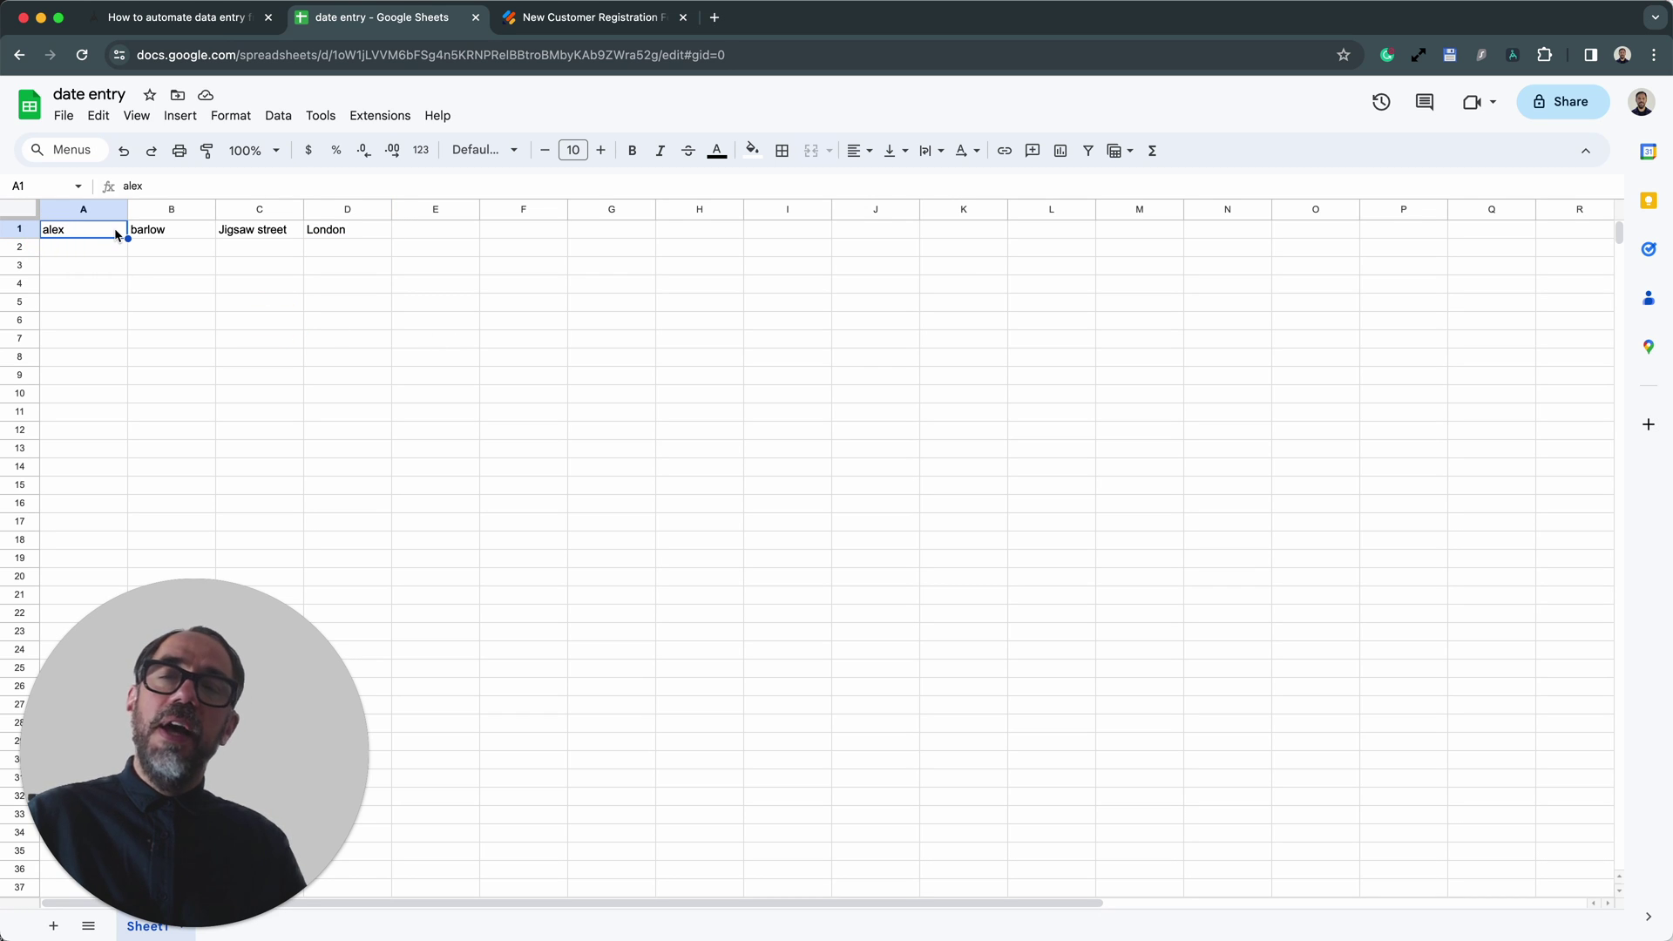
pyautogui.click(144, 232)
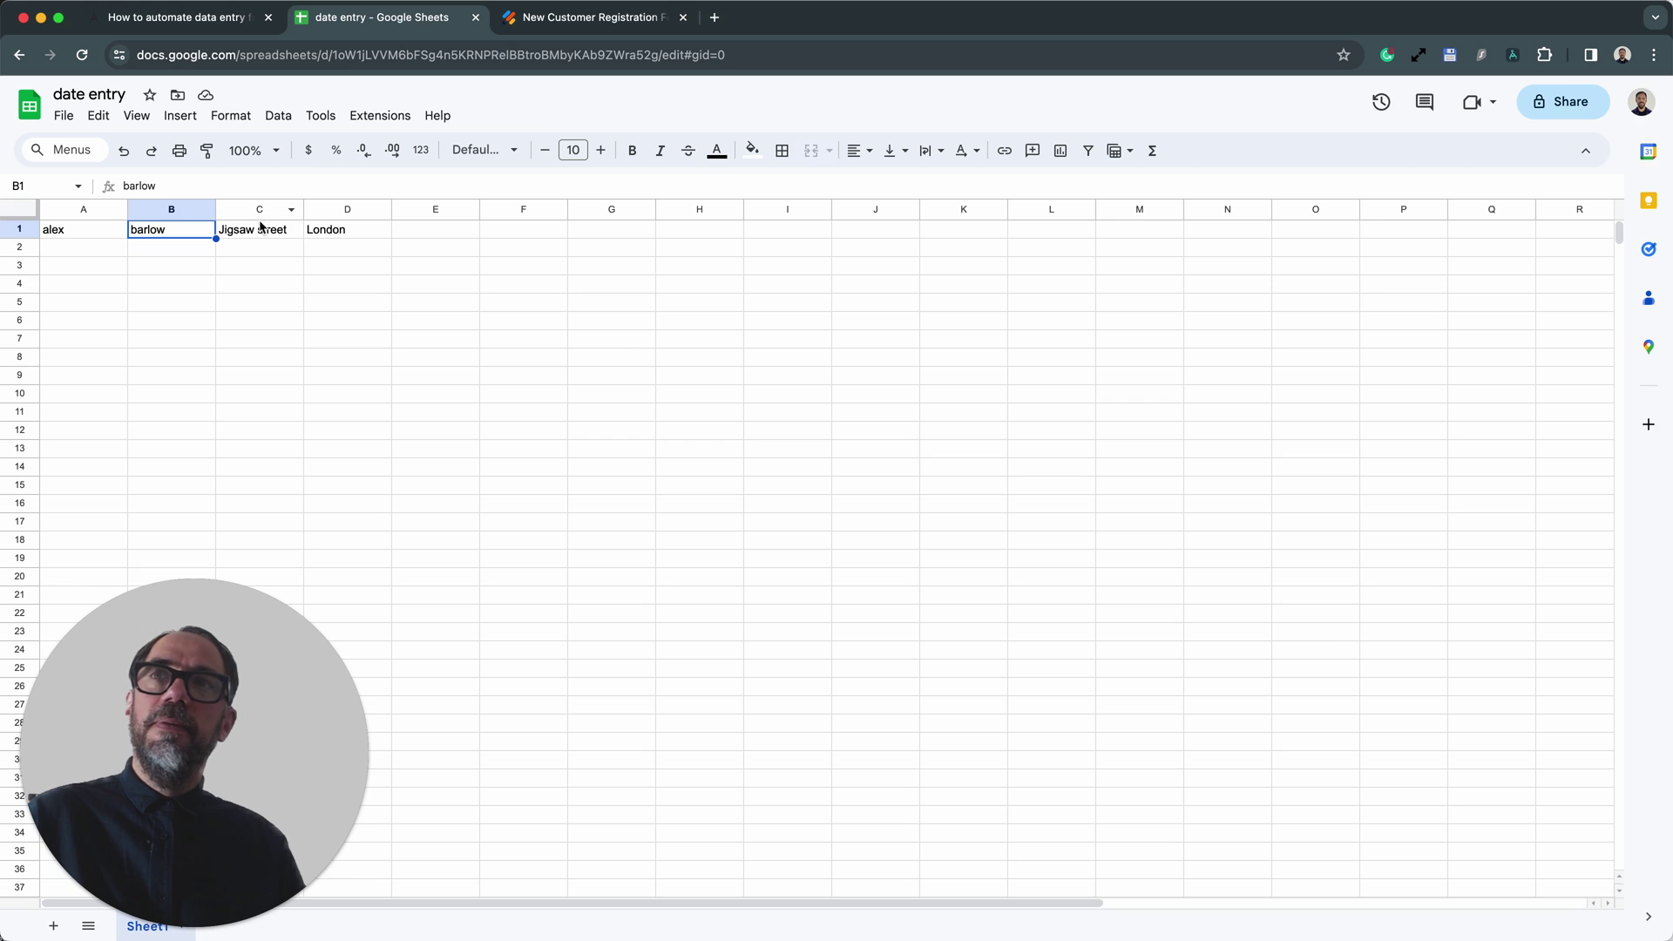
pyautogui.click(259, 227)
pyautogui.click(362, 238)
pyautogui.click(407, 235)
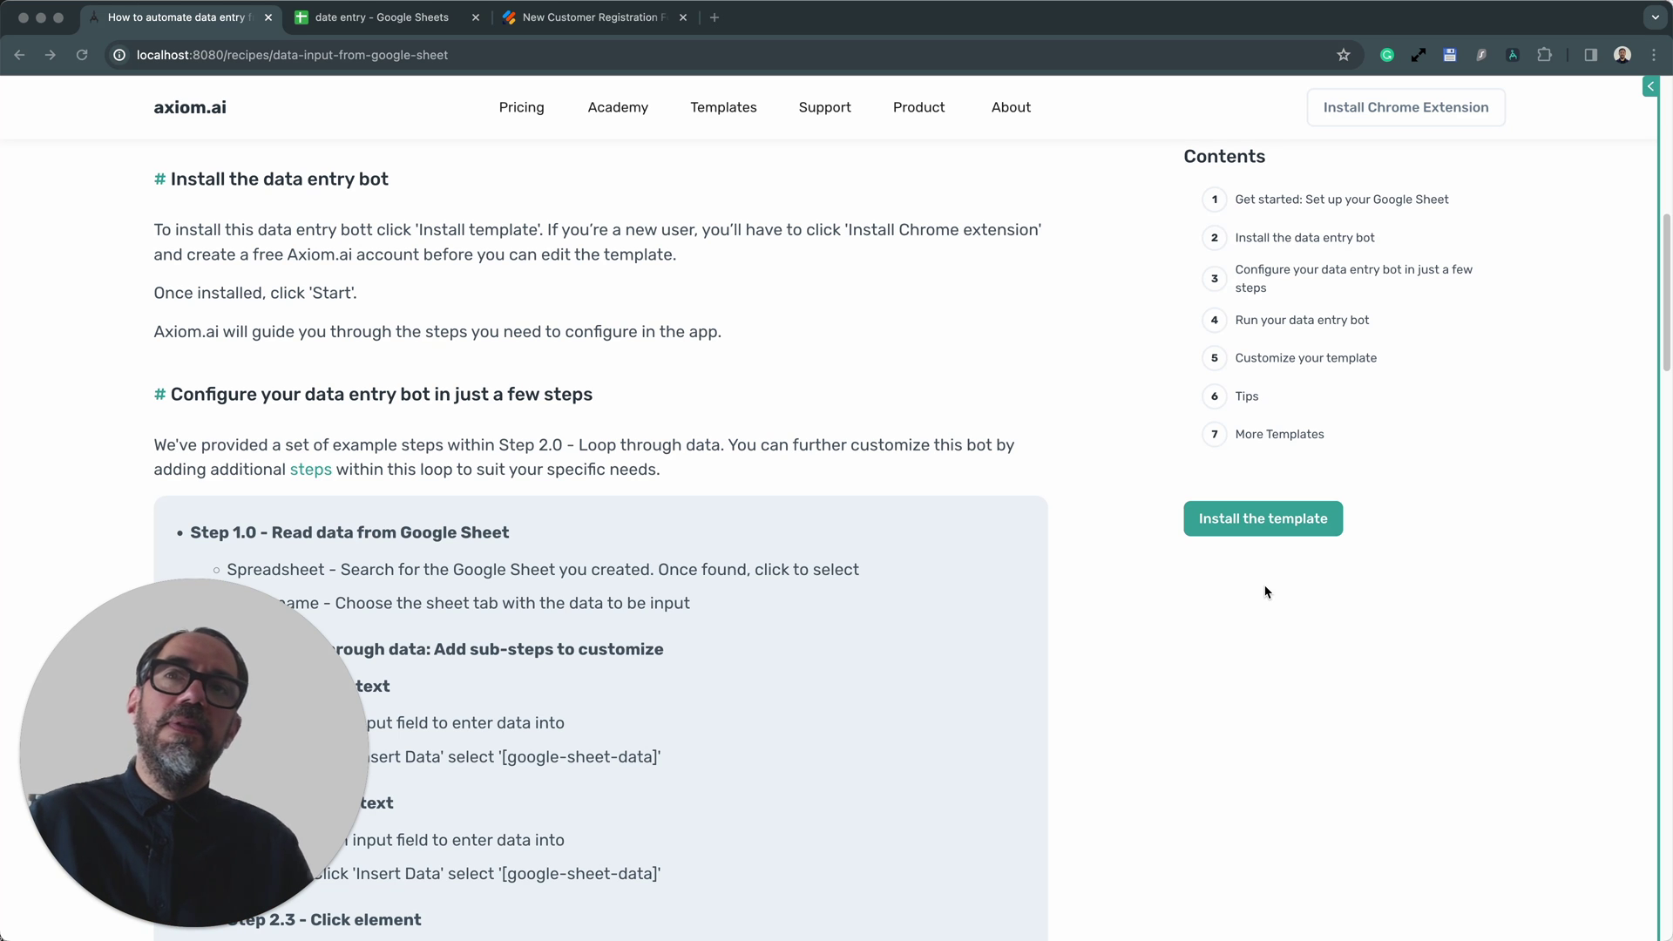
# - Open the 'Data entry from a google sheet' template in the Axiom side panel
pyautogui.scroll(-4, 1266, 592)
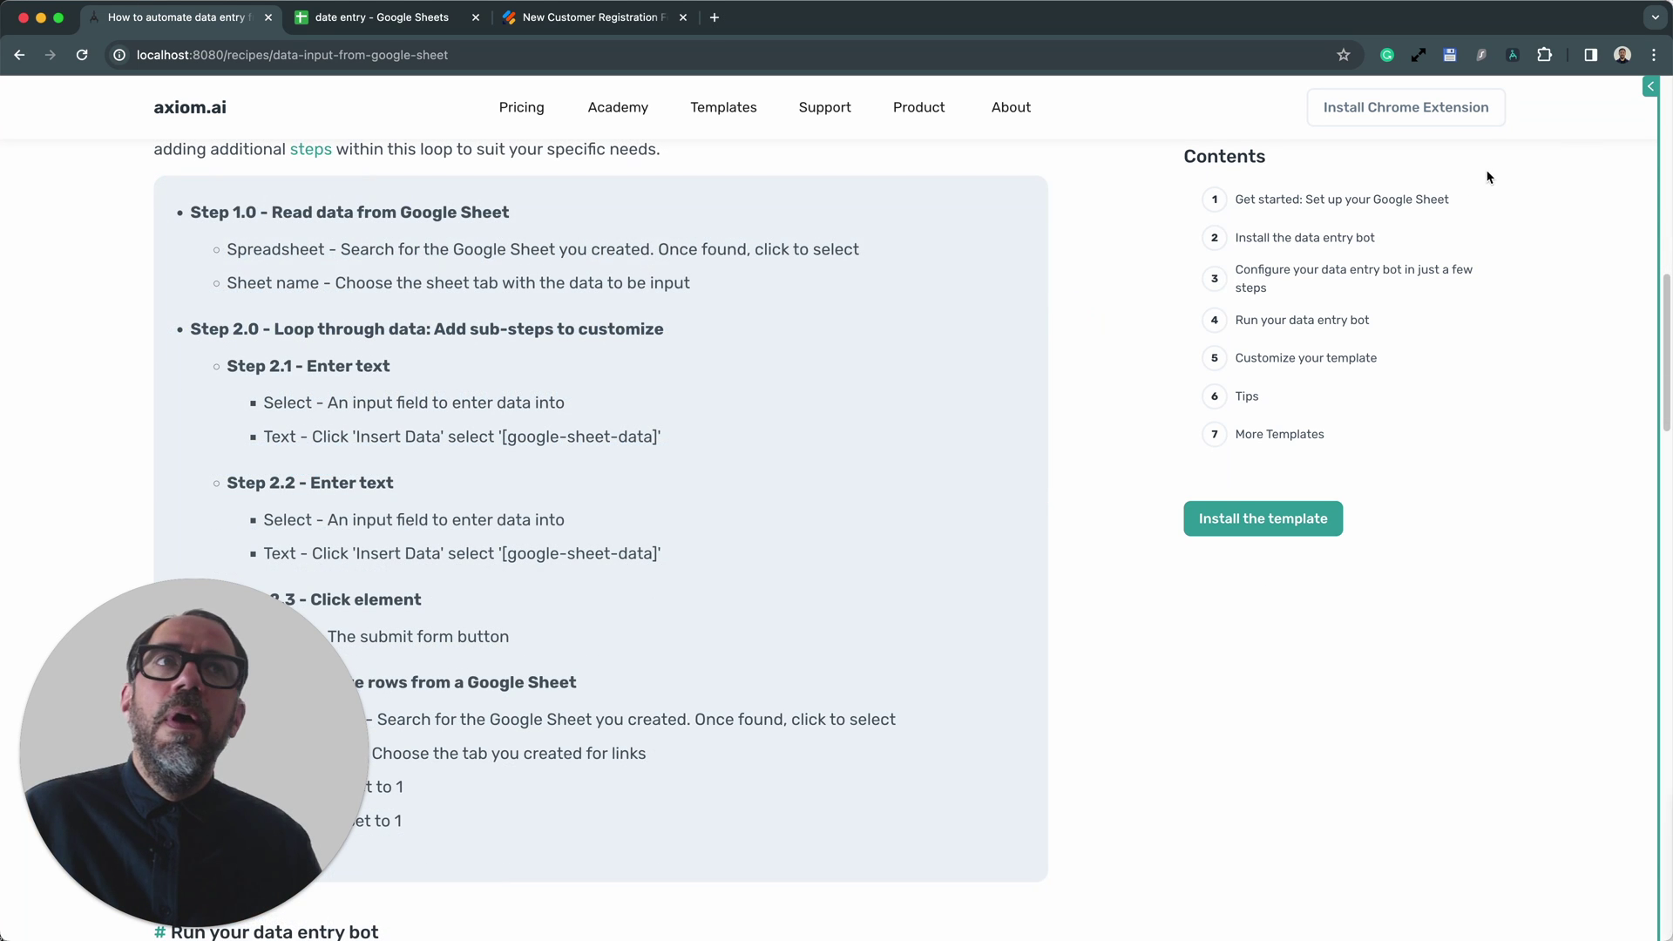
pyautogui.click(1651, 86)
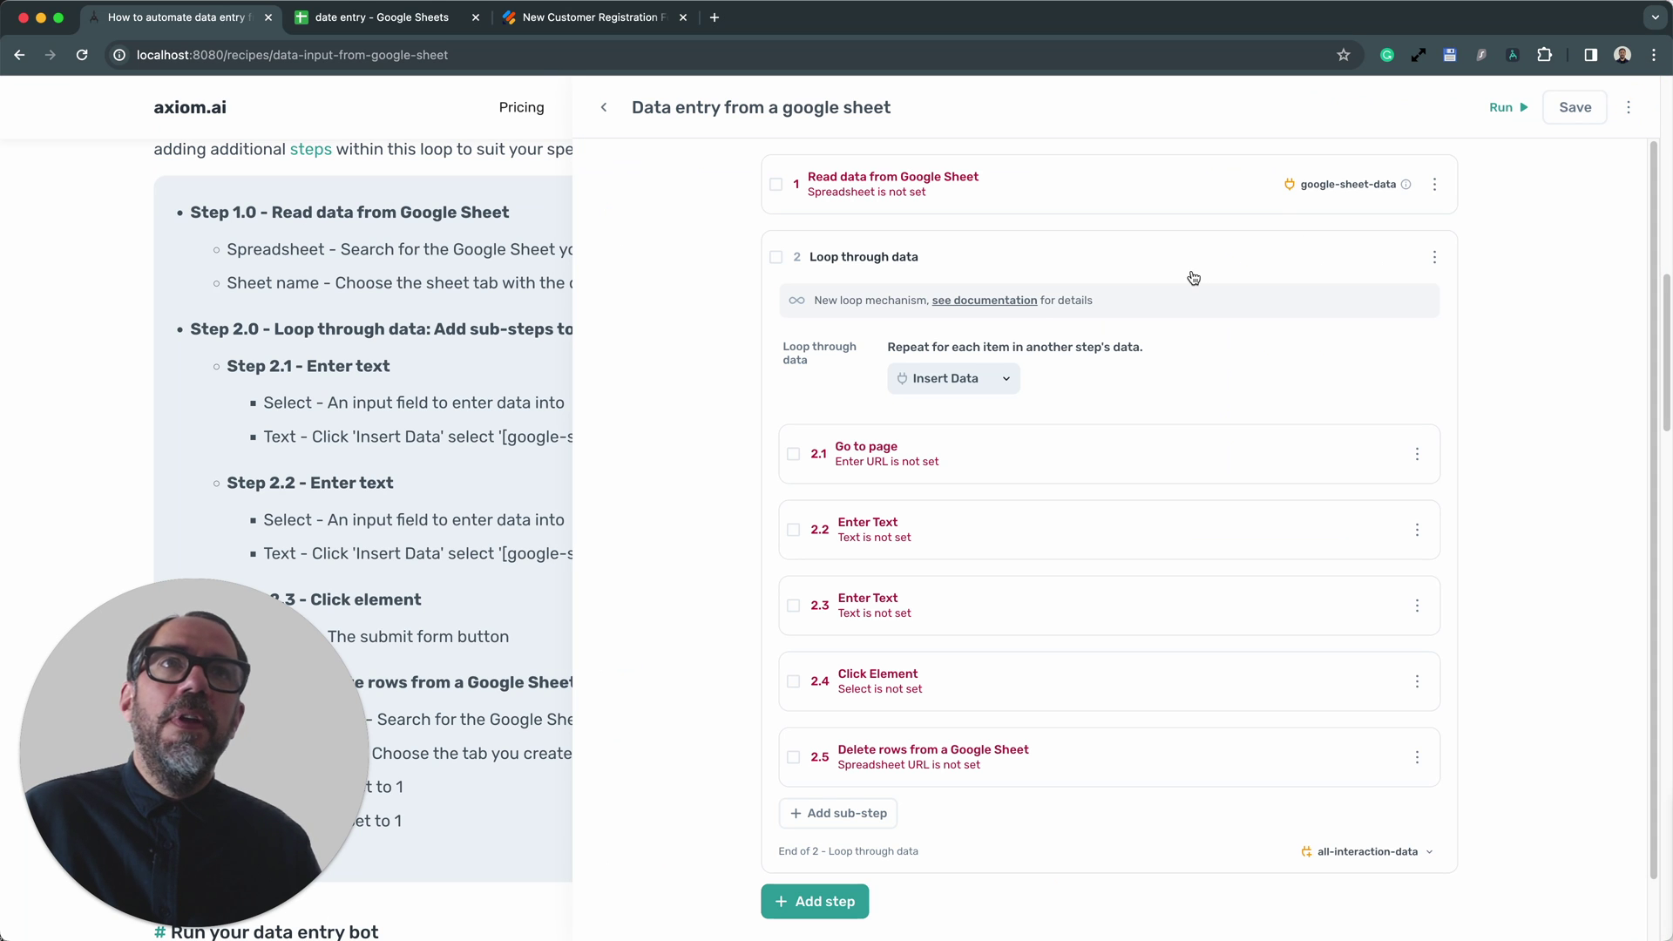
# - Expand step 1, Read data from Google Sheet, after checking the date entry spreadsheet
pyautogui.scroll(-2, 1084, 306)
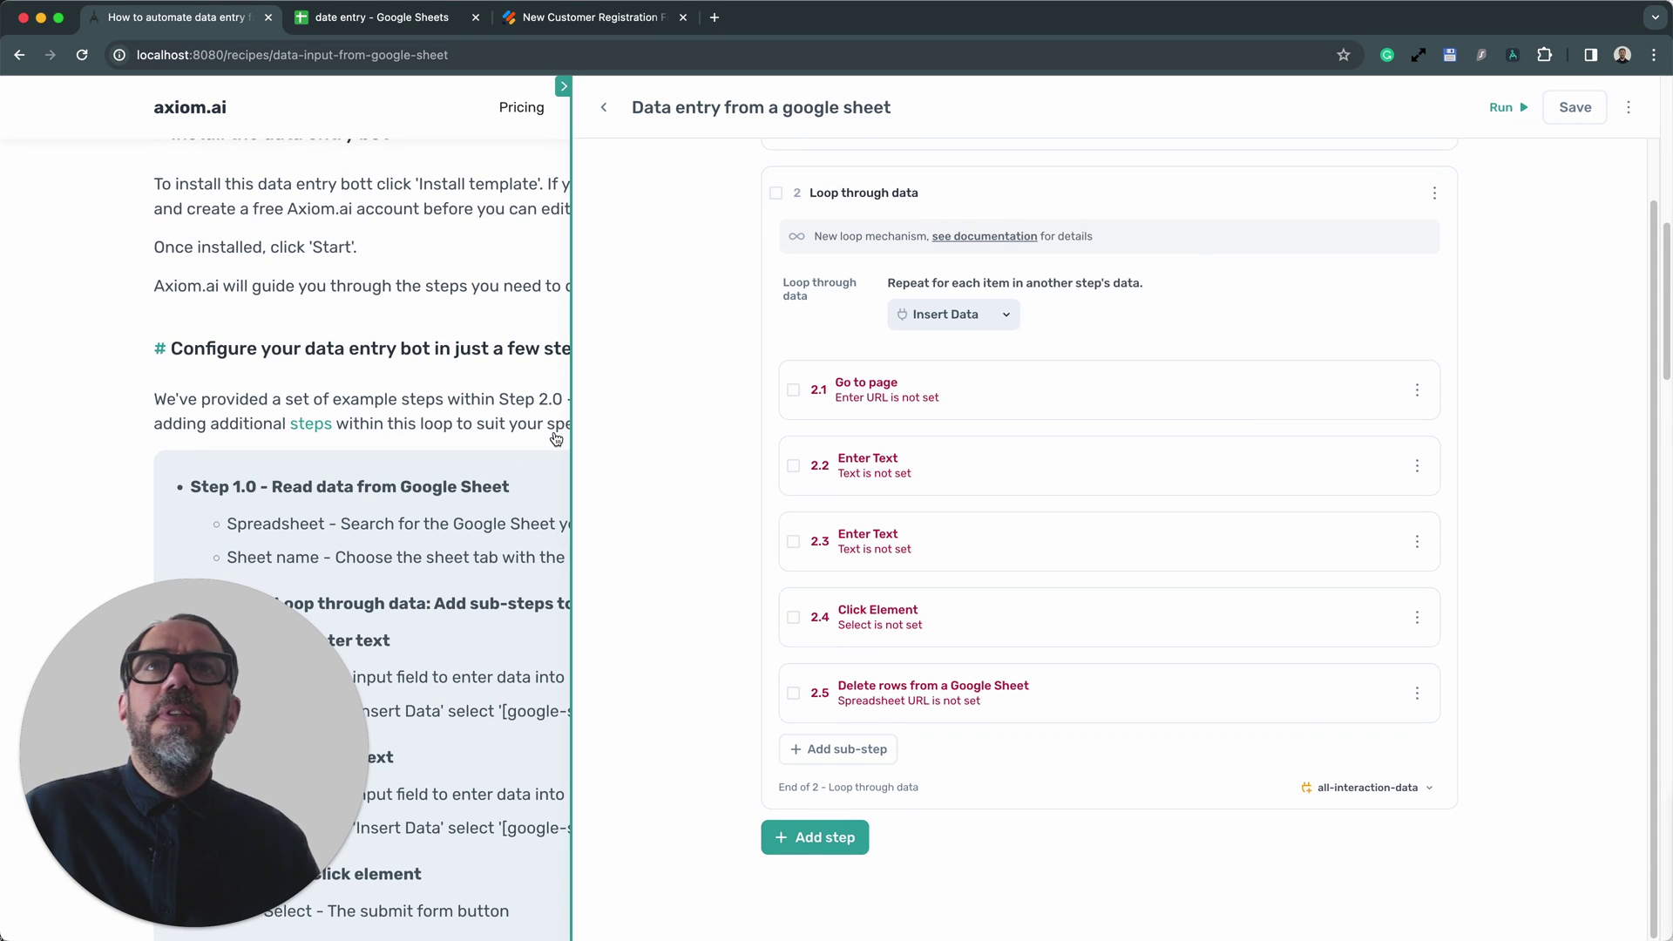
pyautogui.scroll(2, 940, 421)
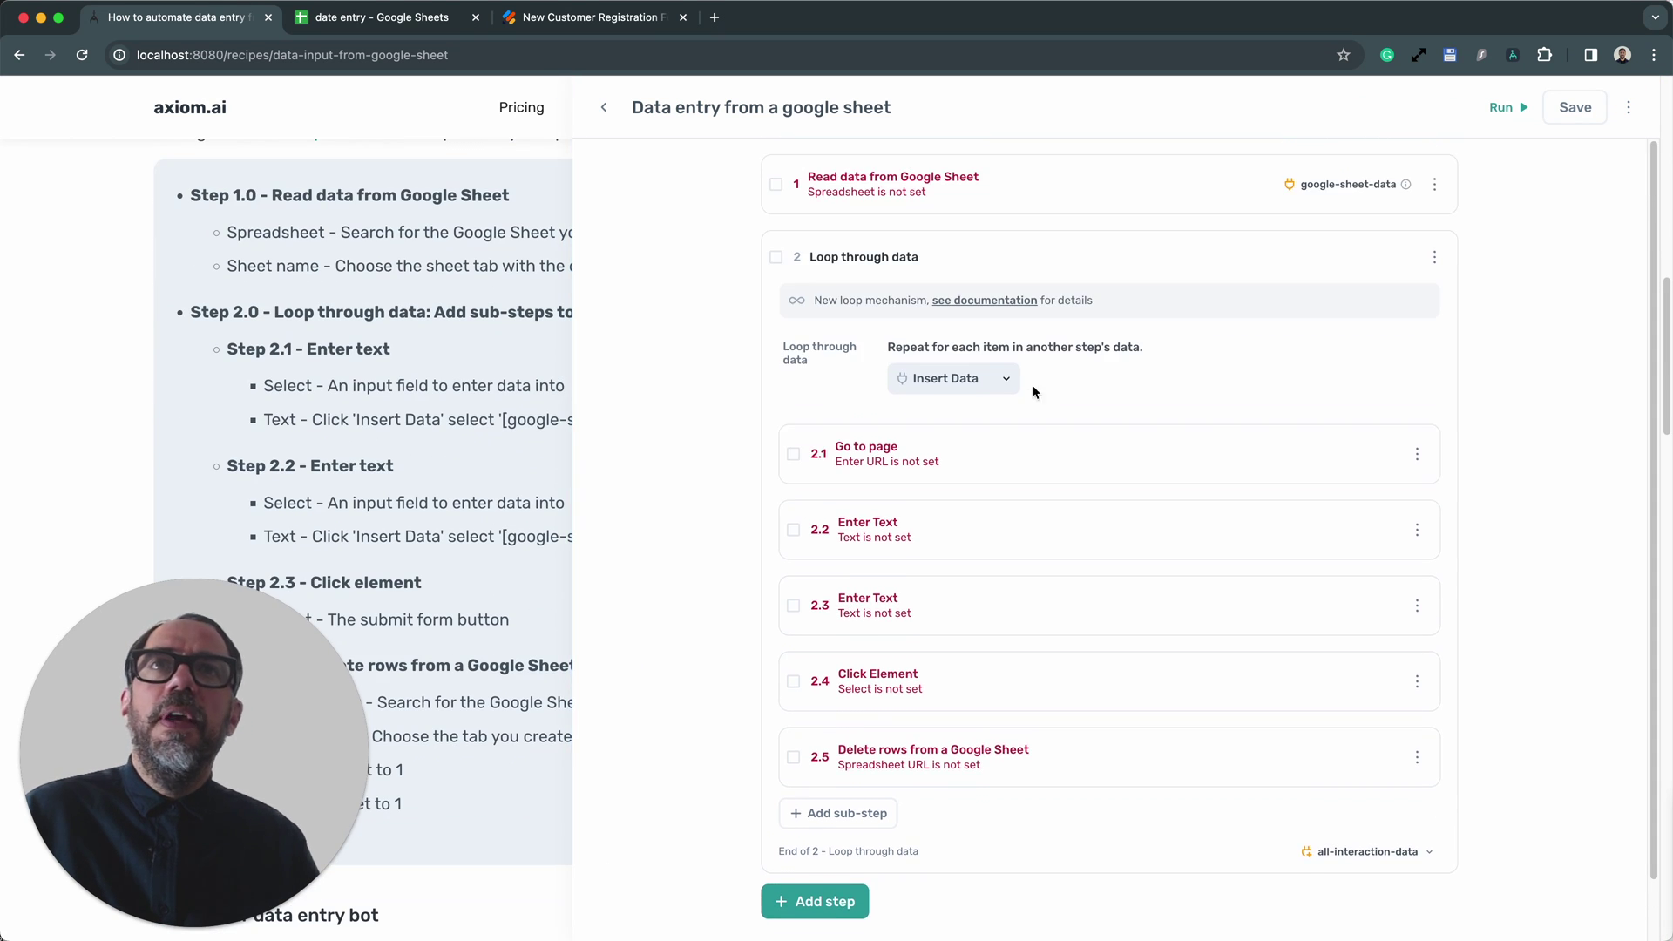
pyautogui.click(1042, 184)
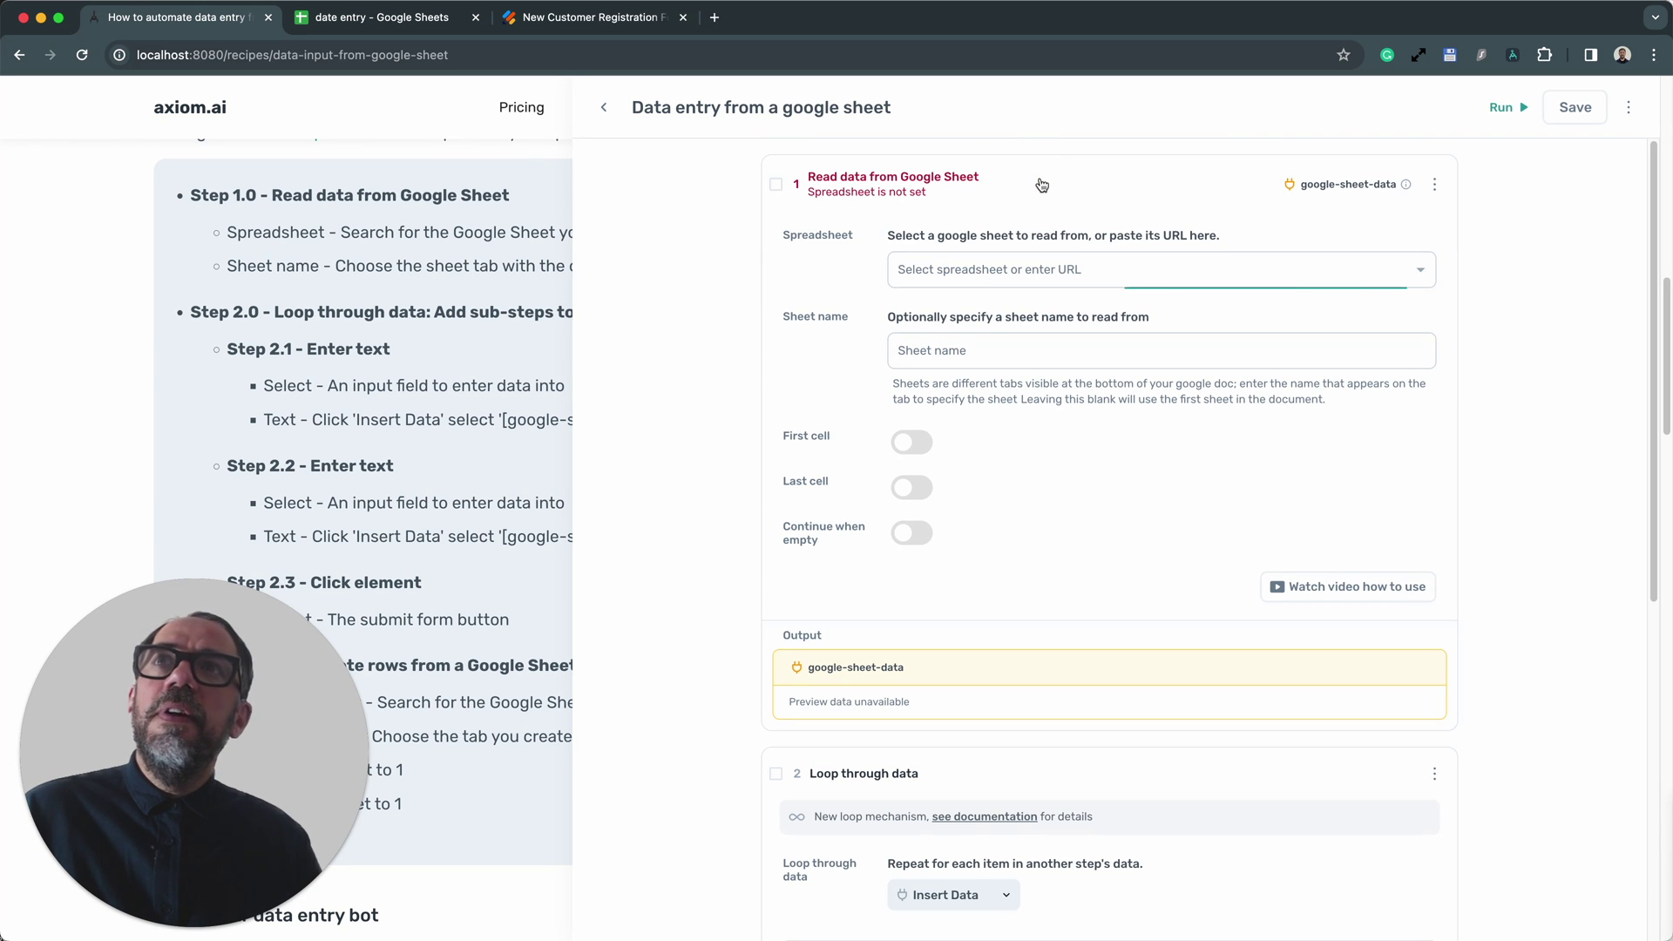
pyautogui.click(433, 22)
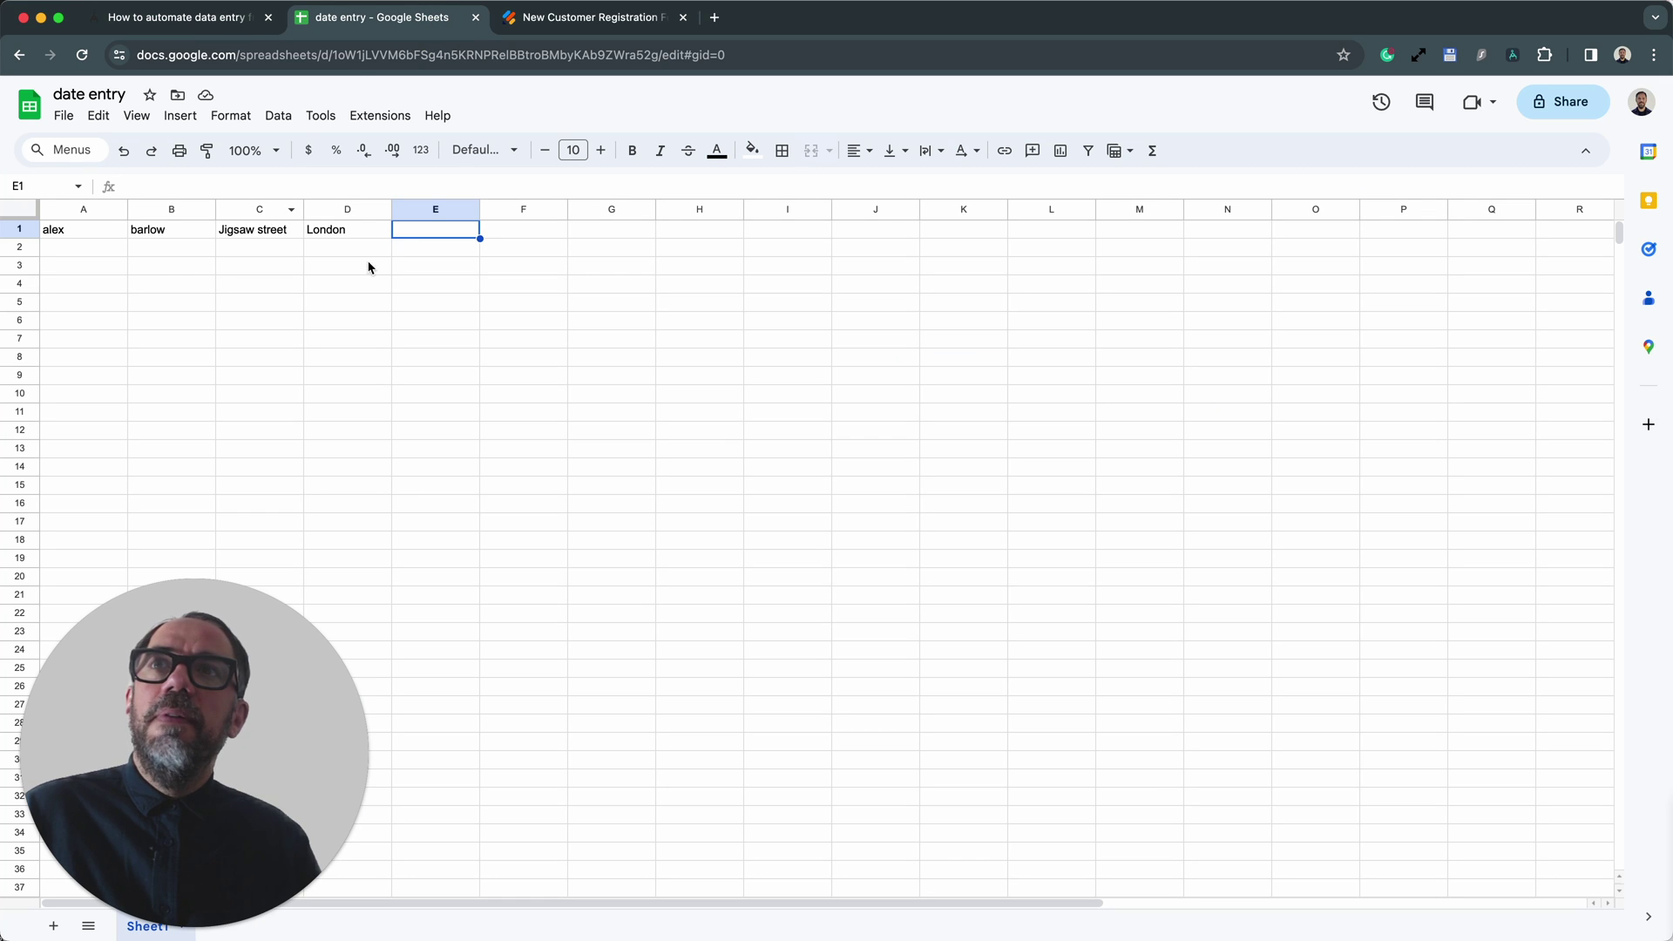
pyautogui.click(227, 29)
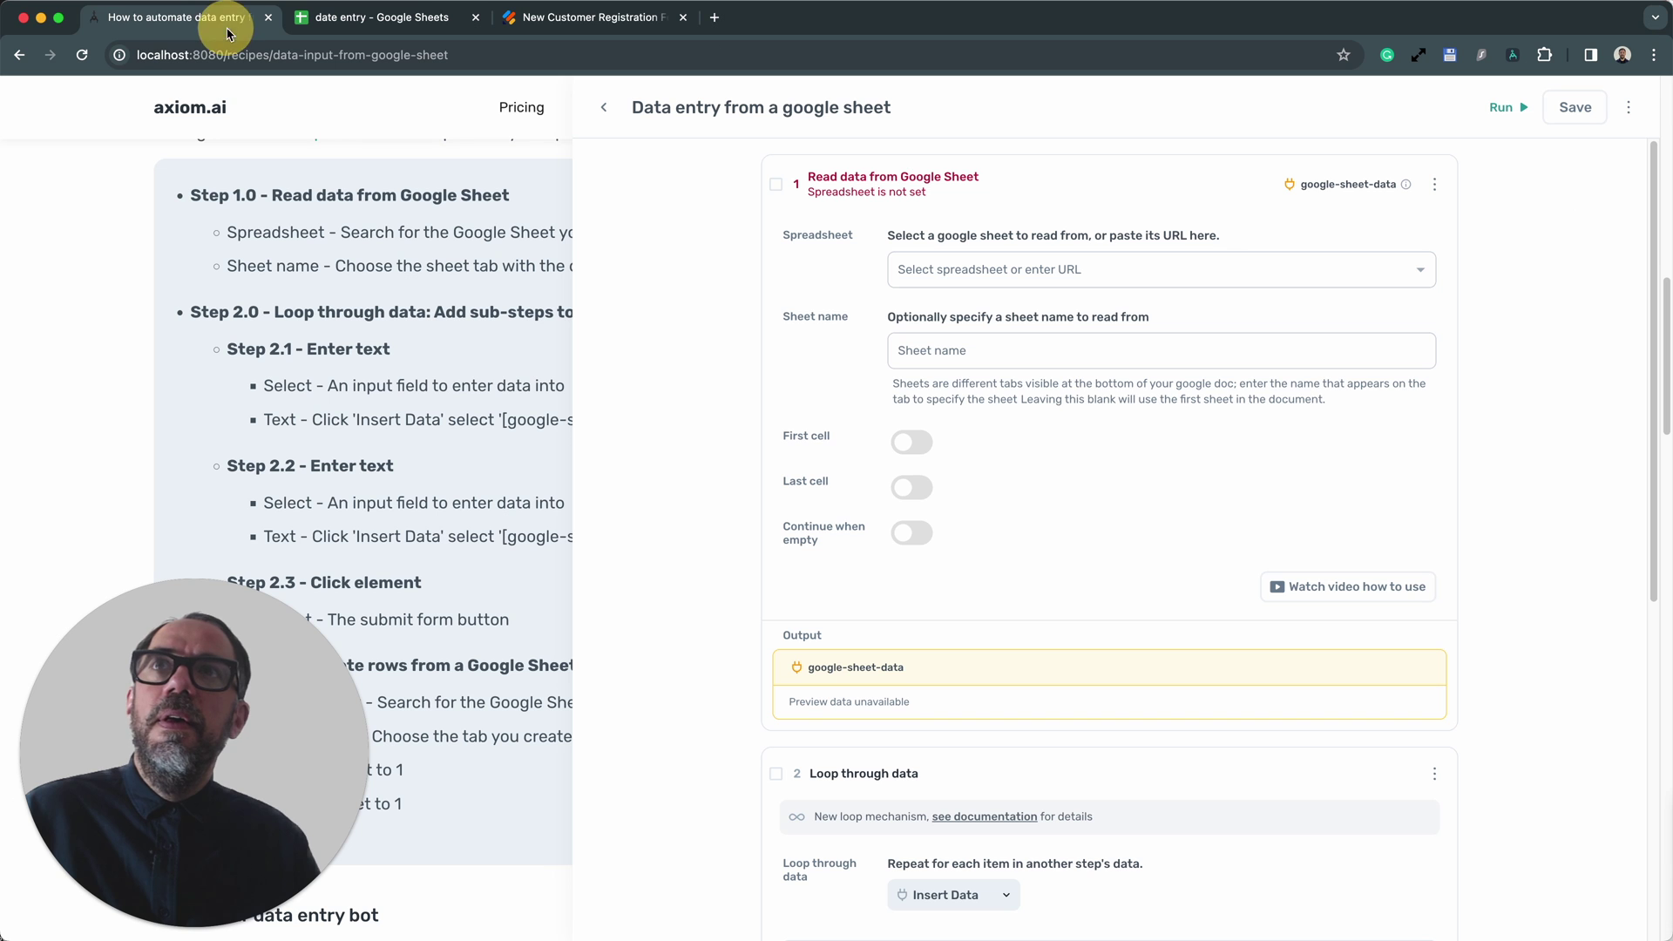
# - Select 'date entry' as the source spreadsheet and preview its Columns A–D
pyautogui.click(1116, 272)
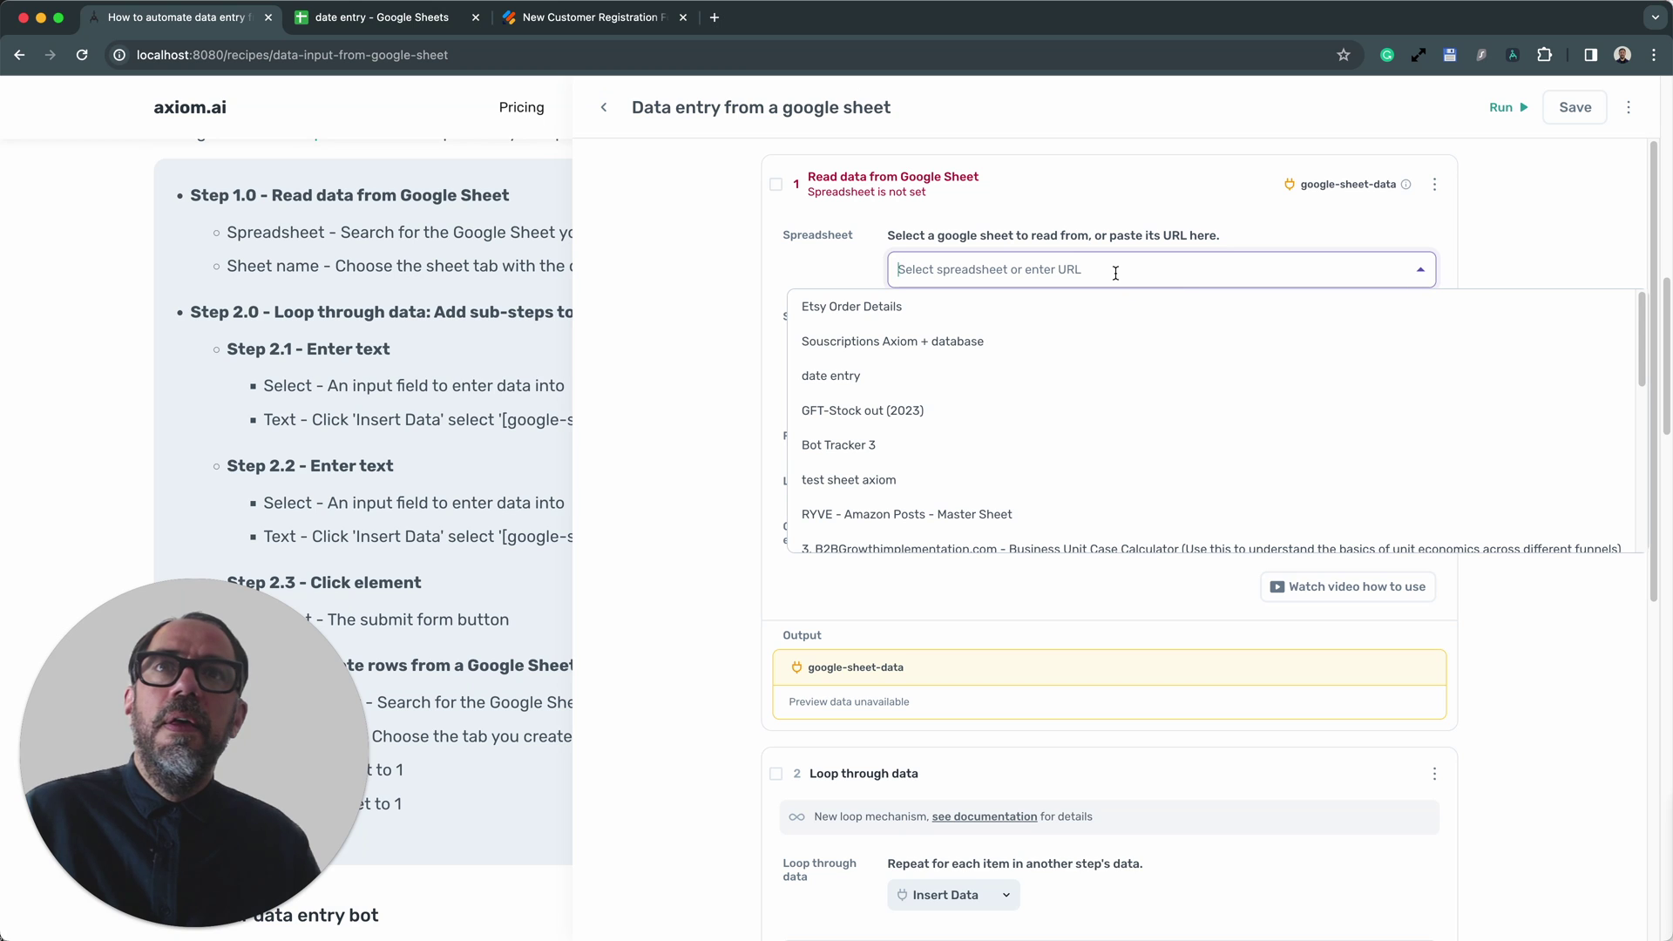
pyautogui.write('dzt')
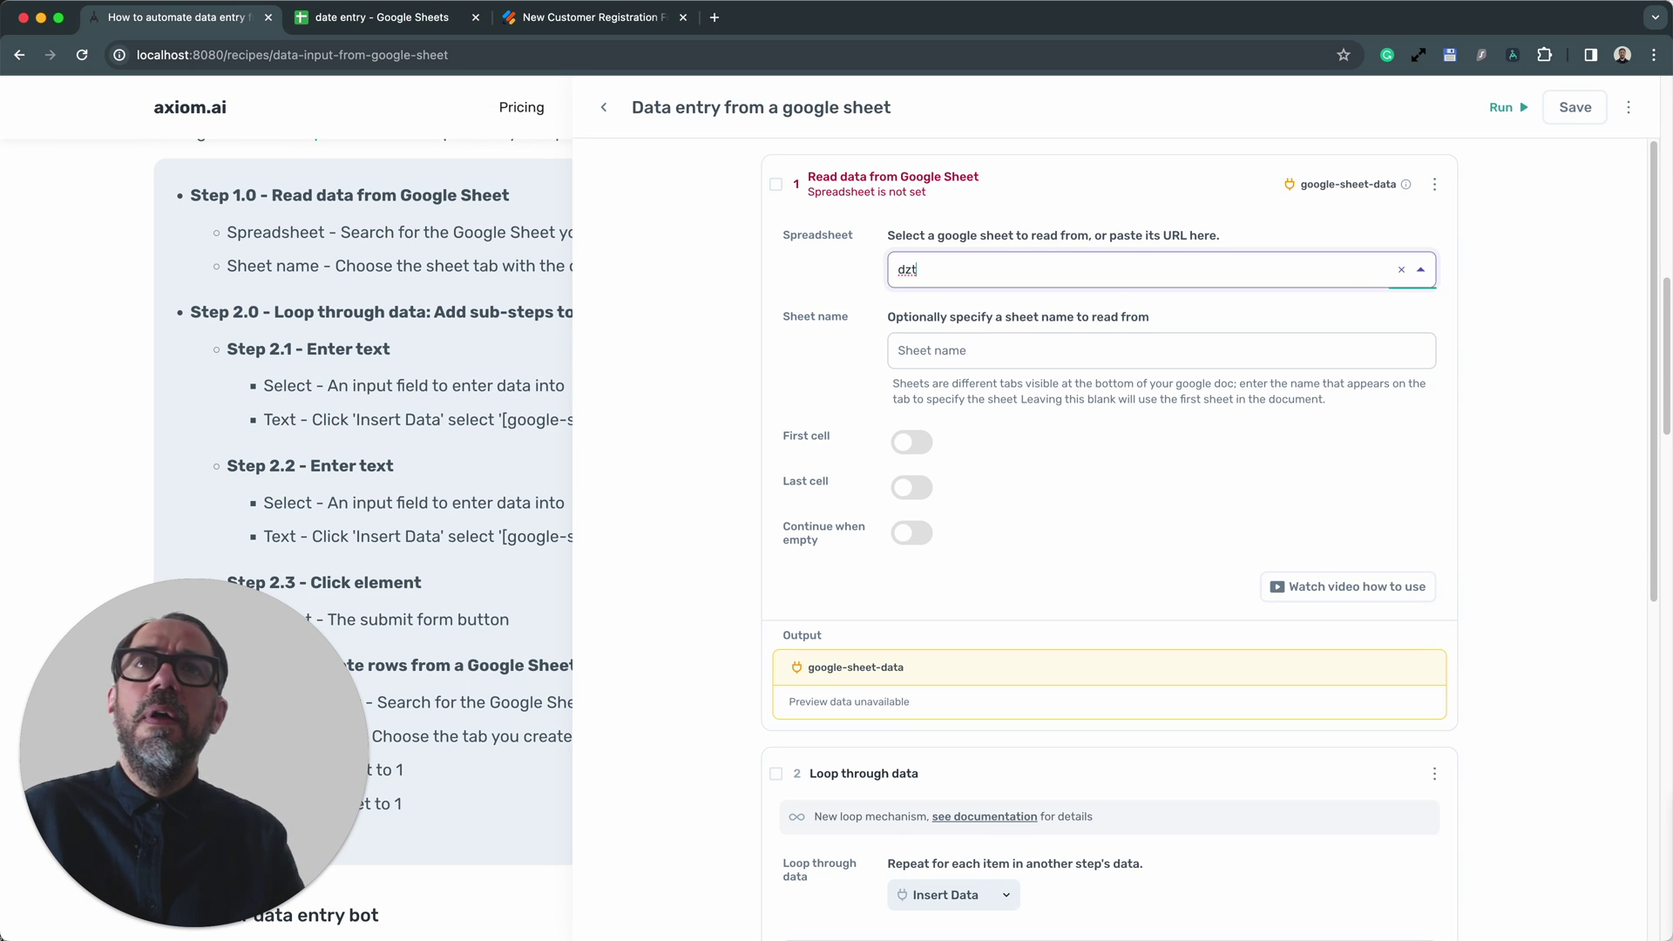
pyautogui.write('ate en')
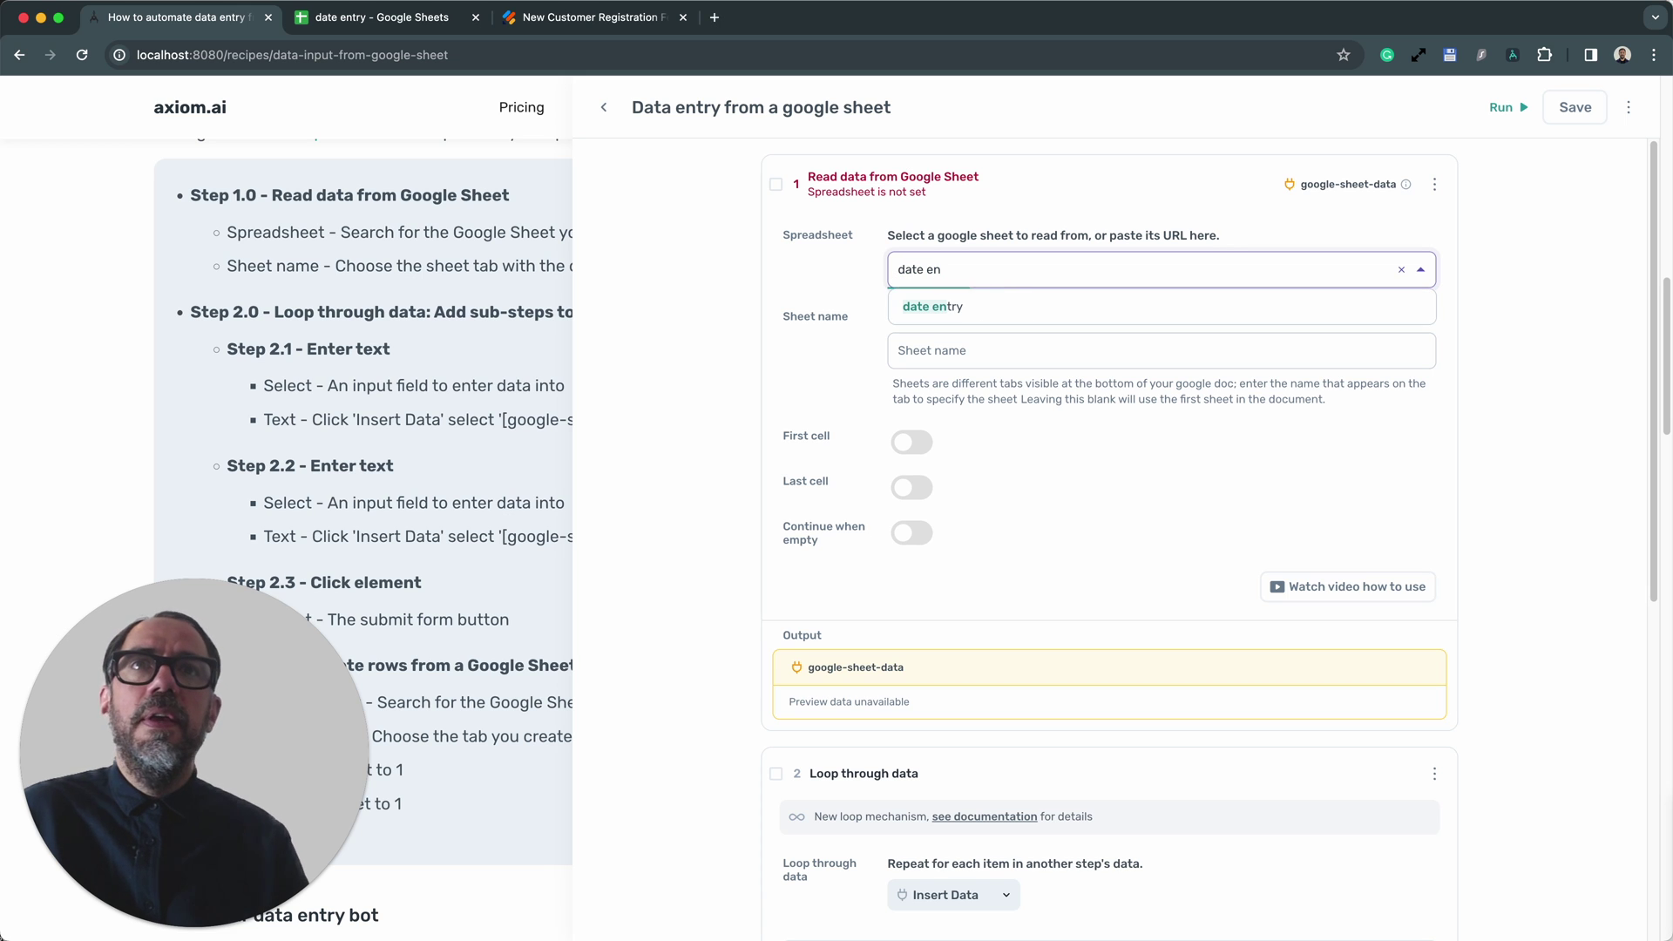
pyautogui.click(1212, 307)
pyautogui.click(1204, 489)
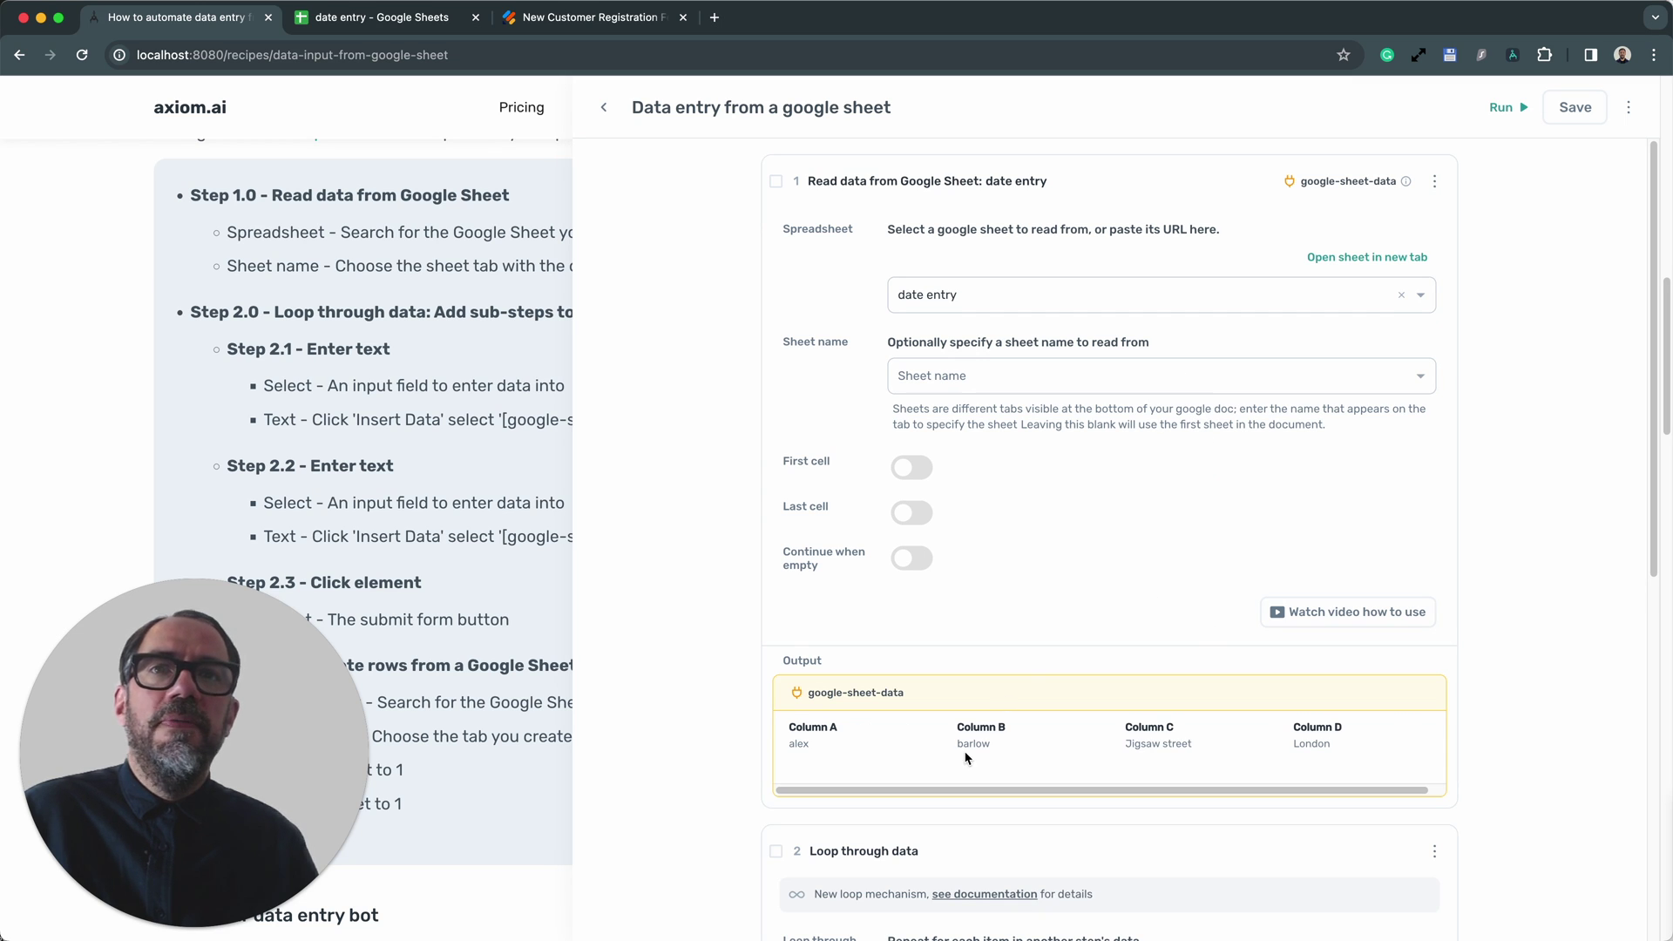
pyautogui.scroll(-1, 964, 759)
pyautogui.scroll(-3, 964, 752)
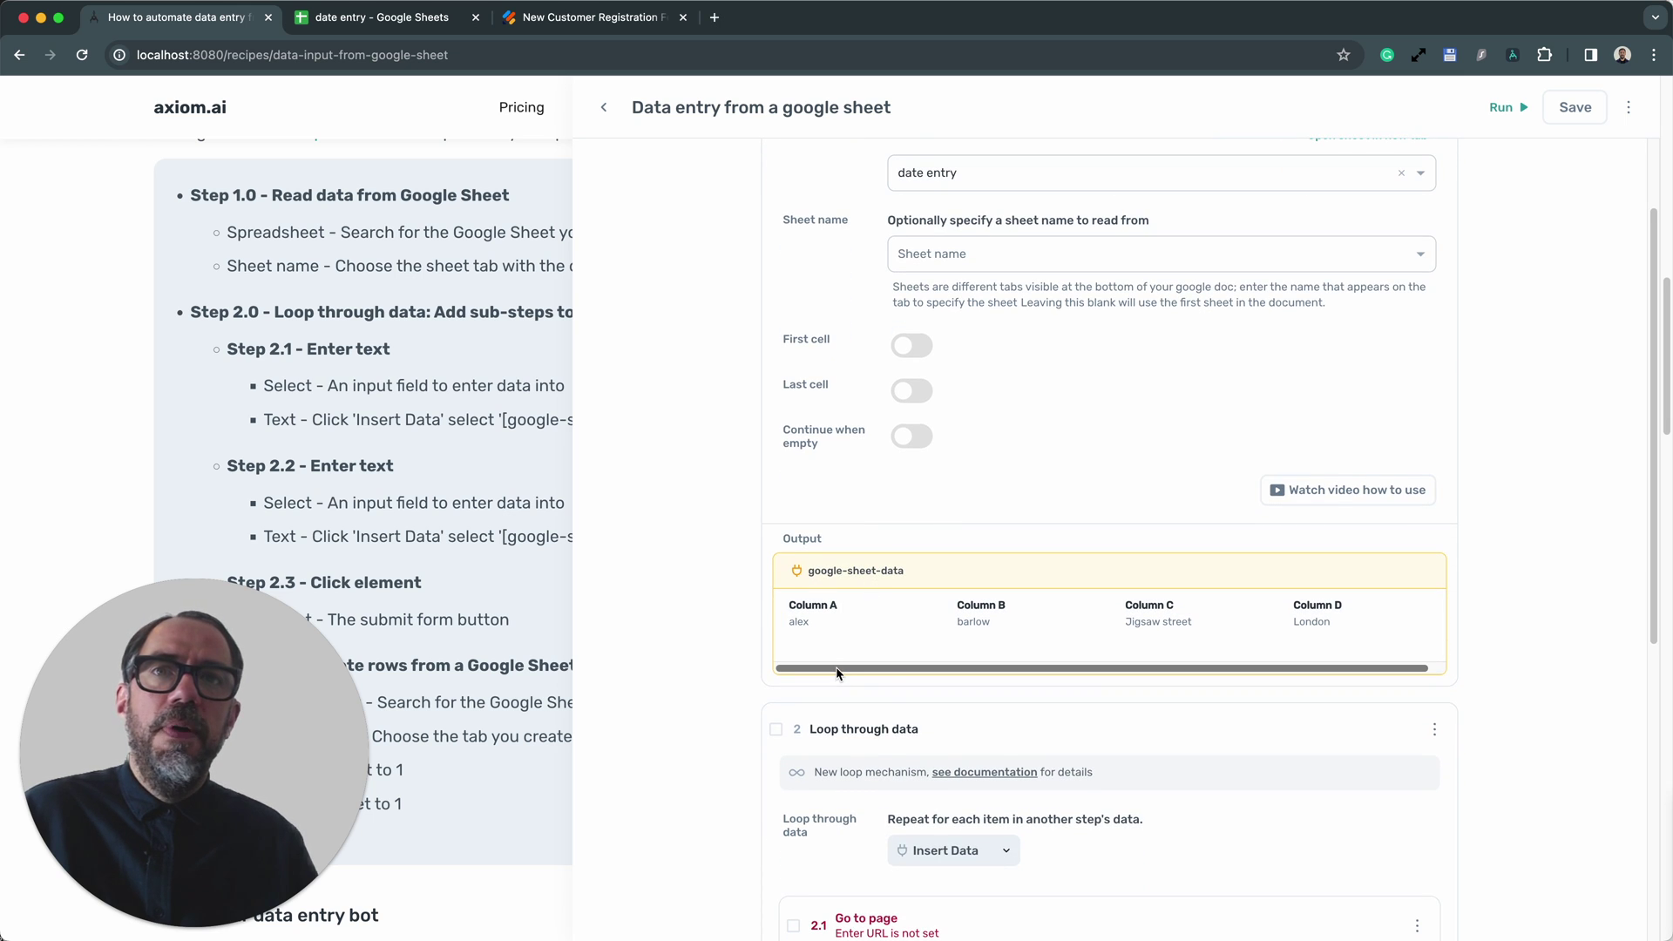
pyautogui.moveTo(839, 673)
pyautogui.mouseDown()
pyautogui.moveTo(1111, 669)
pyautogui.moveTo(714, 689)
pyautogui.moveTo(830, 660)
pyautogui.mouseUp()
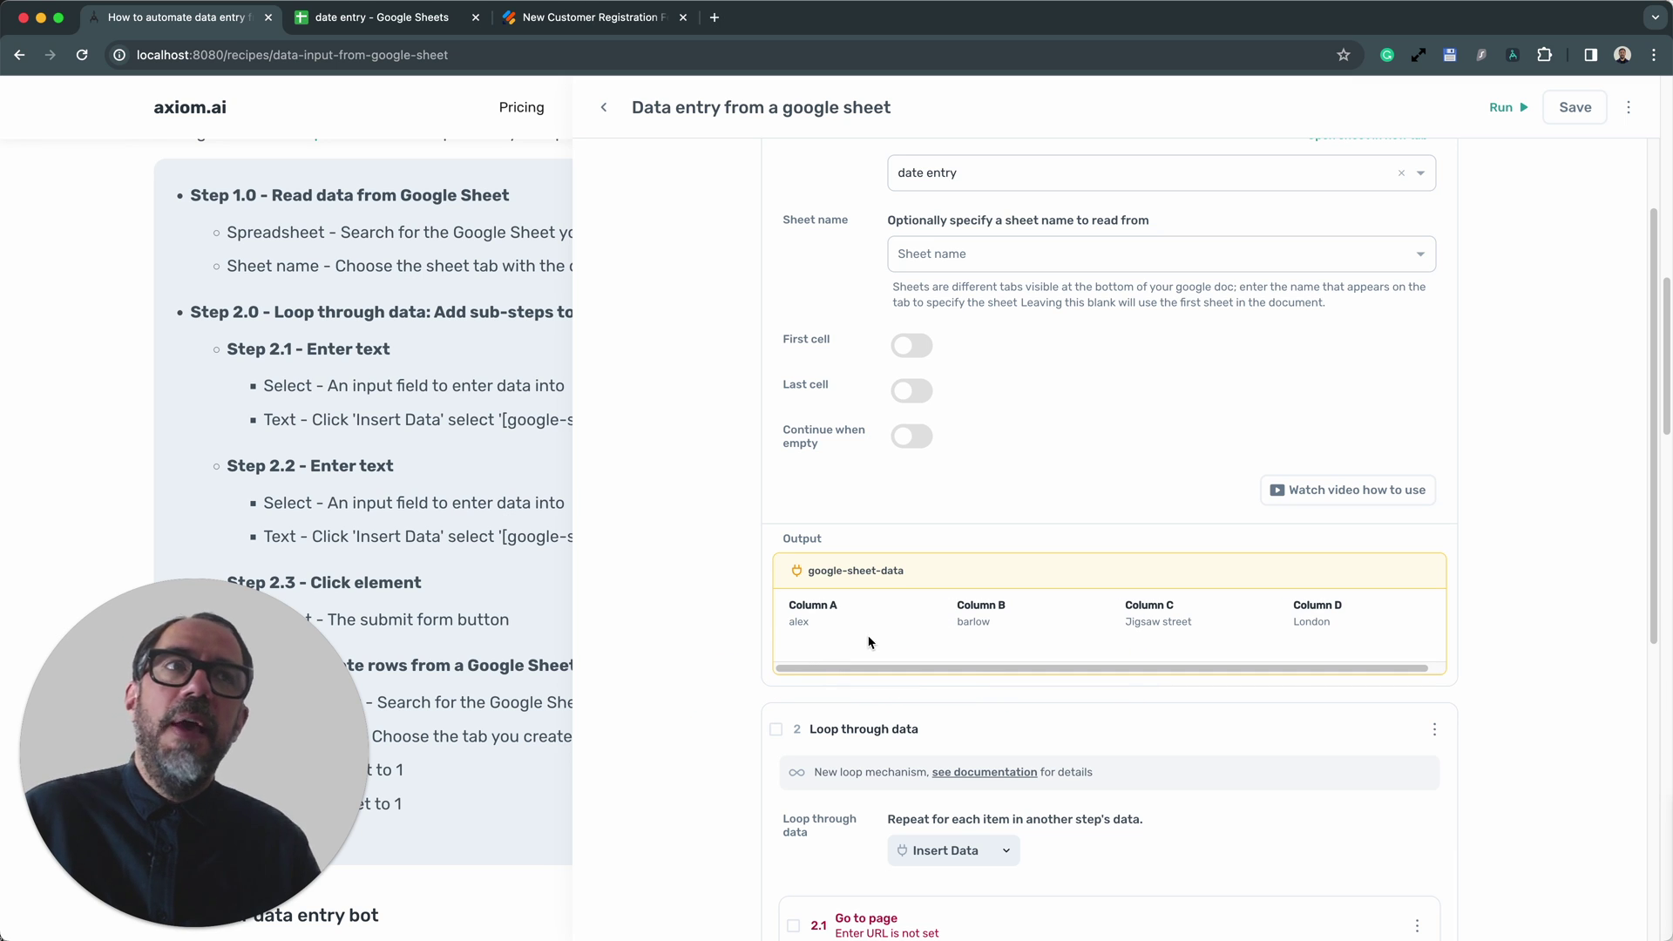
pyautogui.scroll(-5, 869, 642)
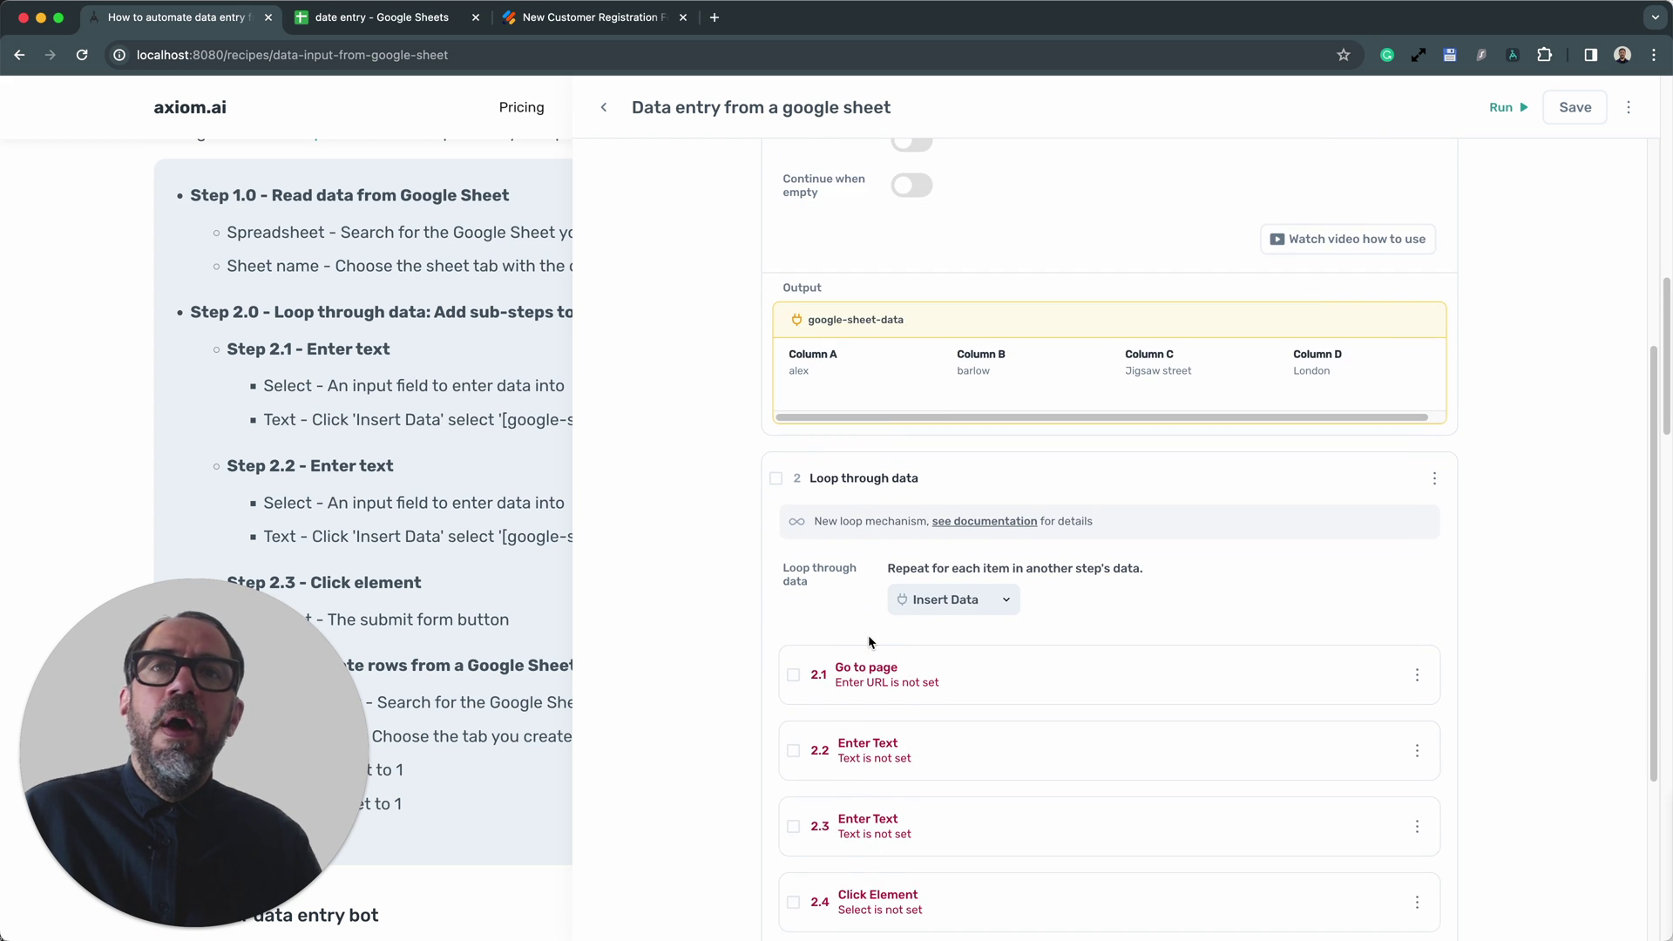
# - Fill the Go to page URL with the Jotform New Customer Registration form's current address
pyautogui.scroll(-2, 869, 642)
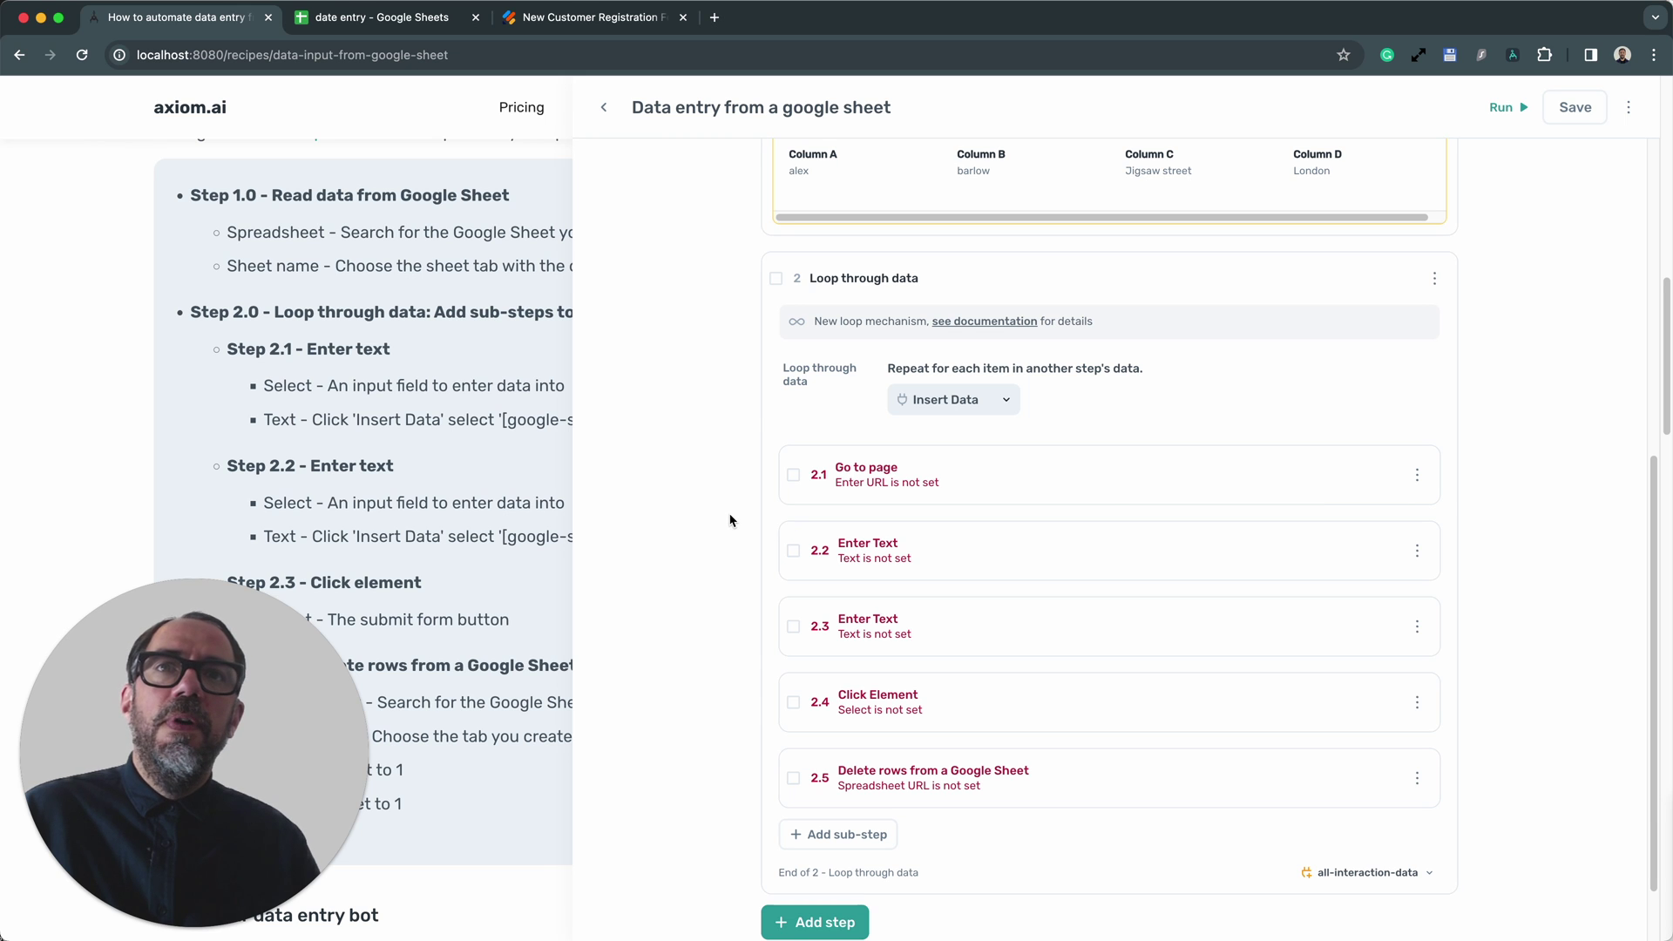
pyautogui.click(1015, 487)
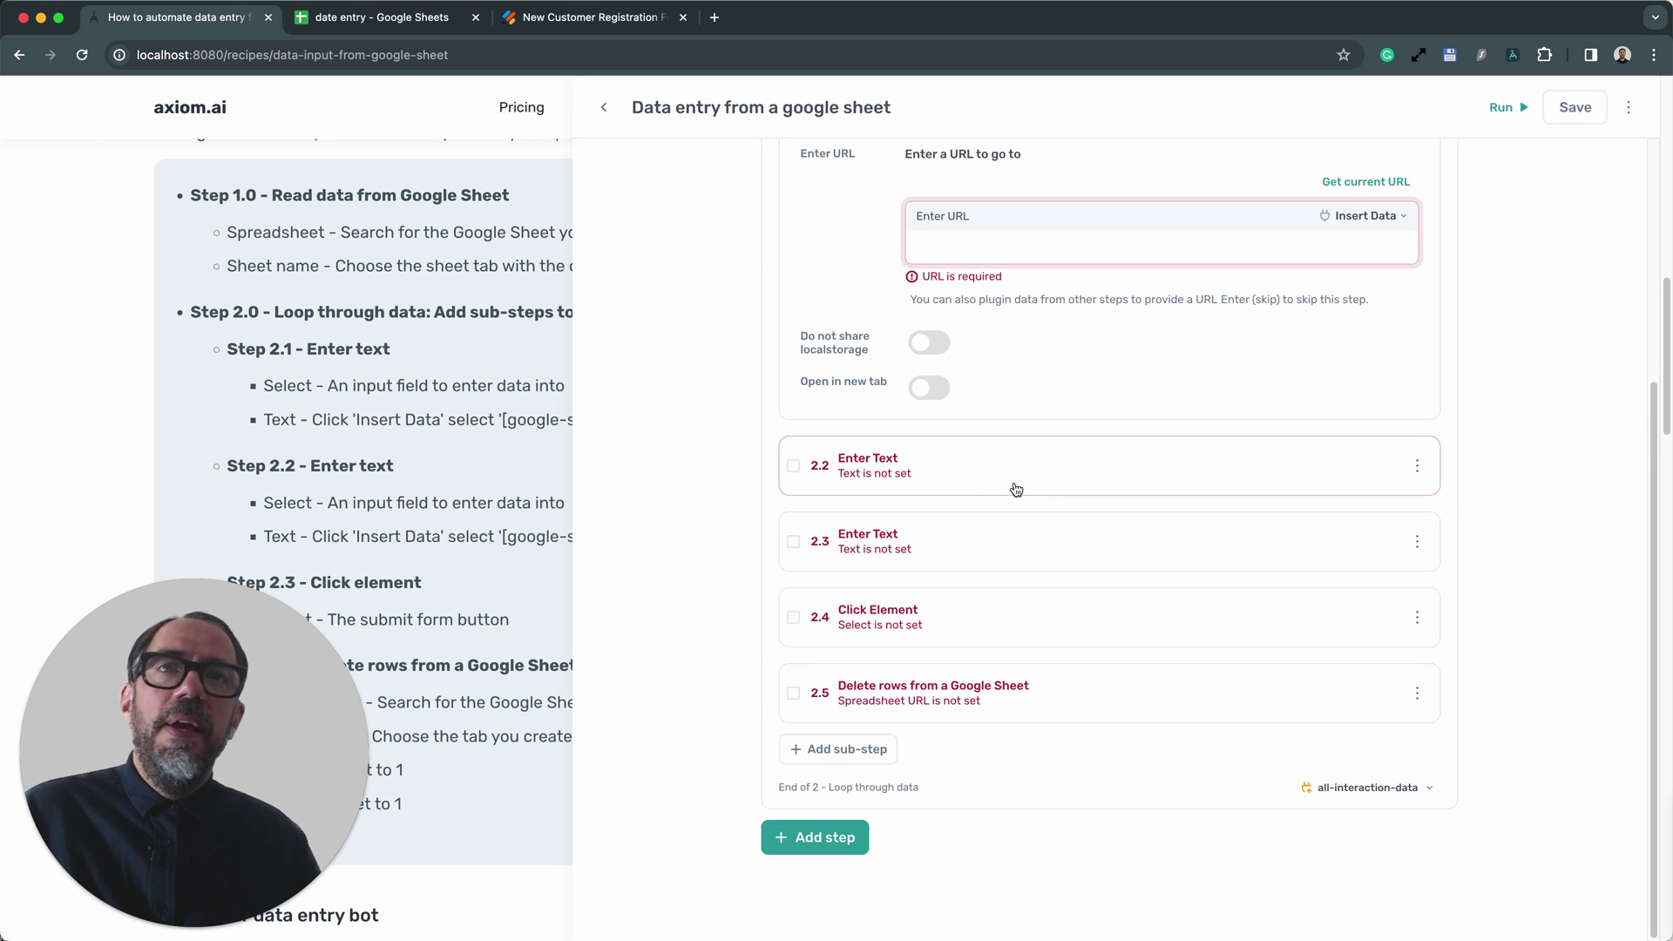
pyautogui.scroll(3, 1016, 489)
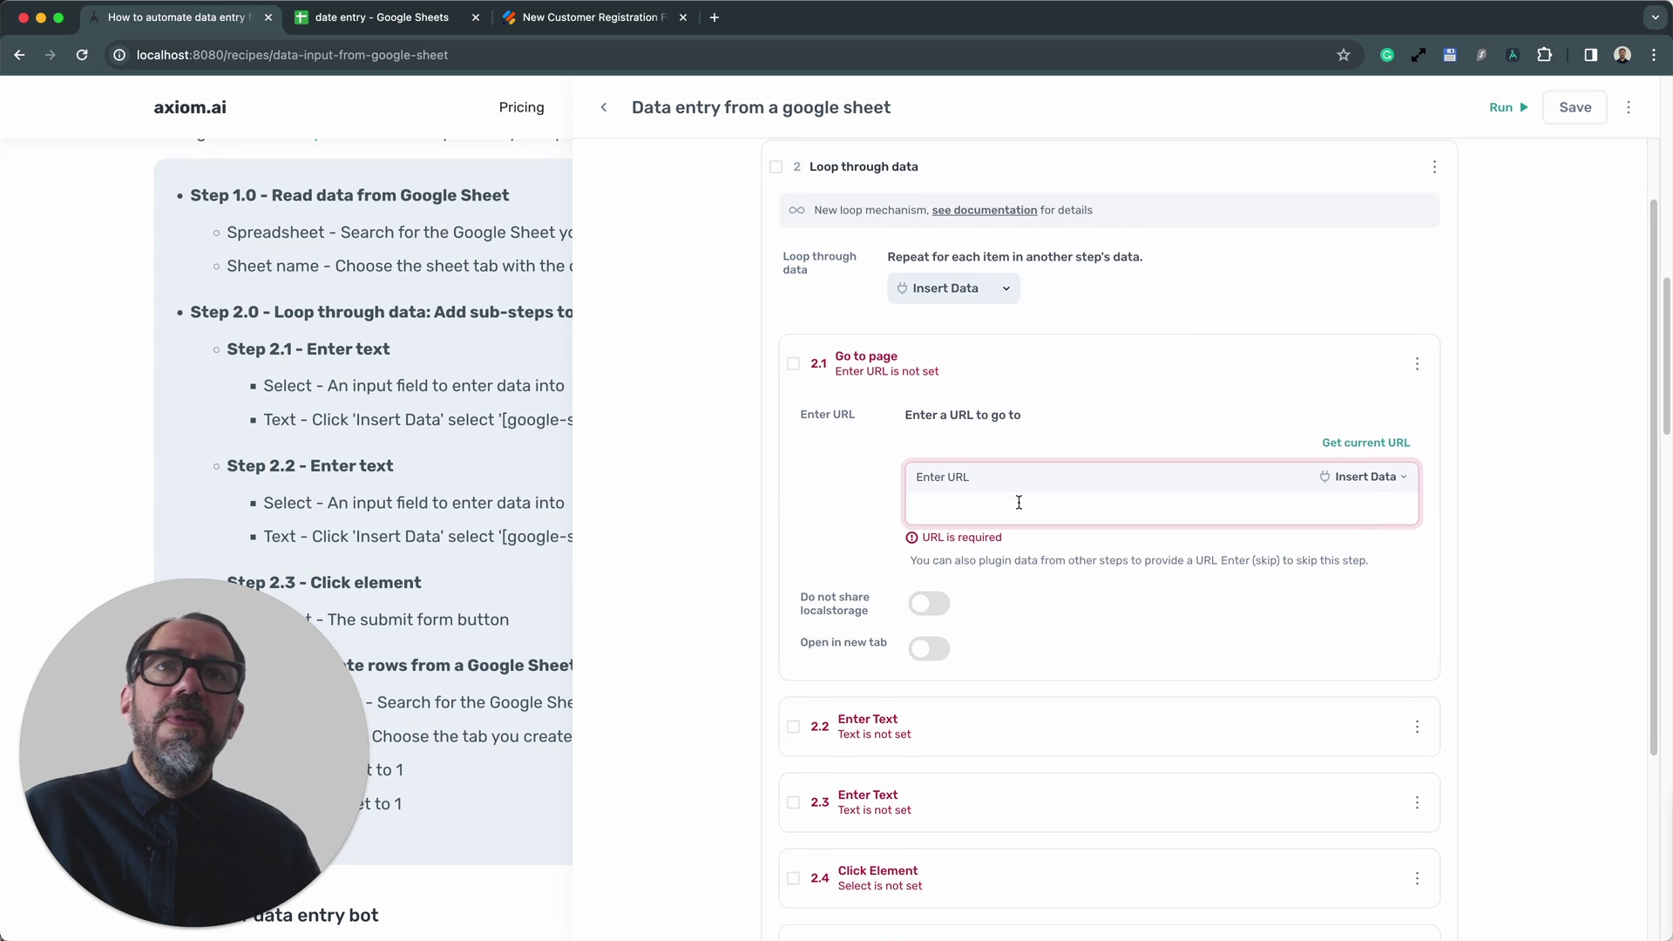
pyautogui.scroll(1, 1017, 495)
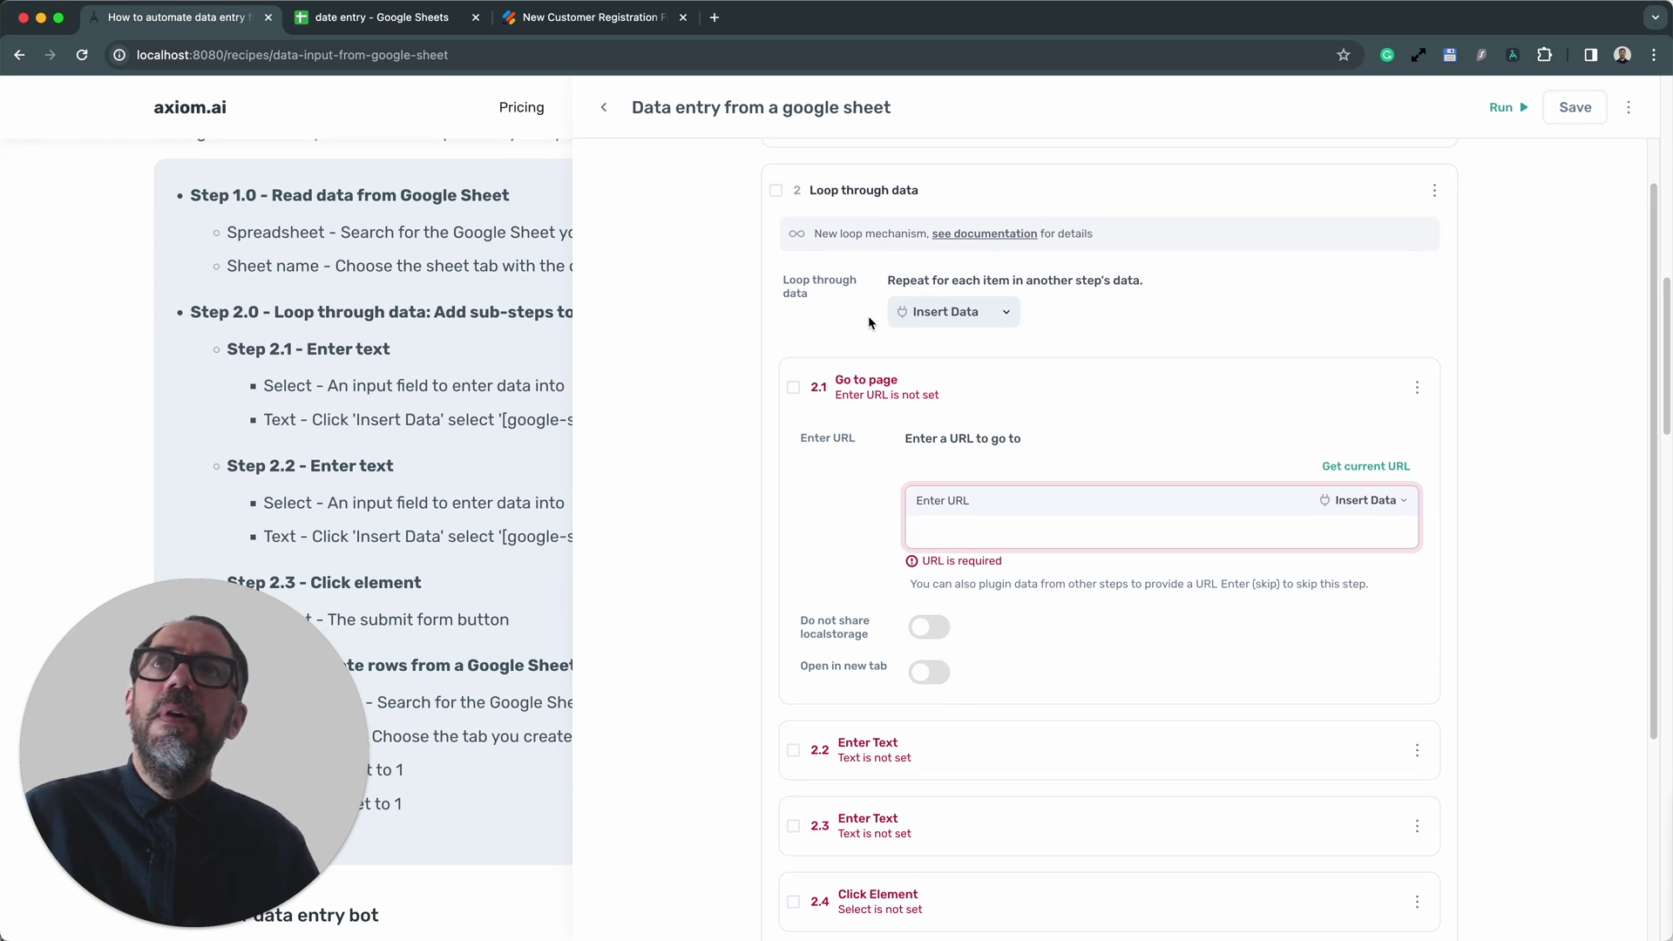
pyautogui.click(608, 32)
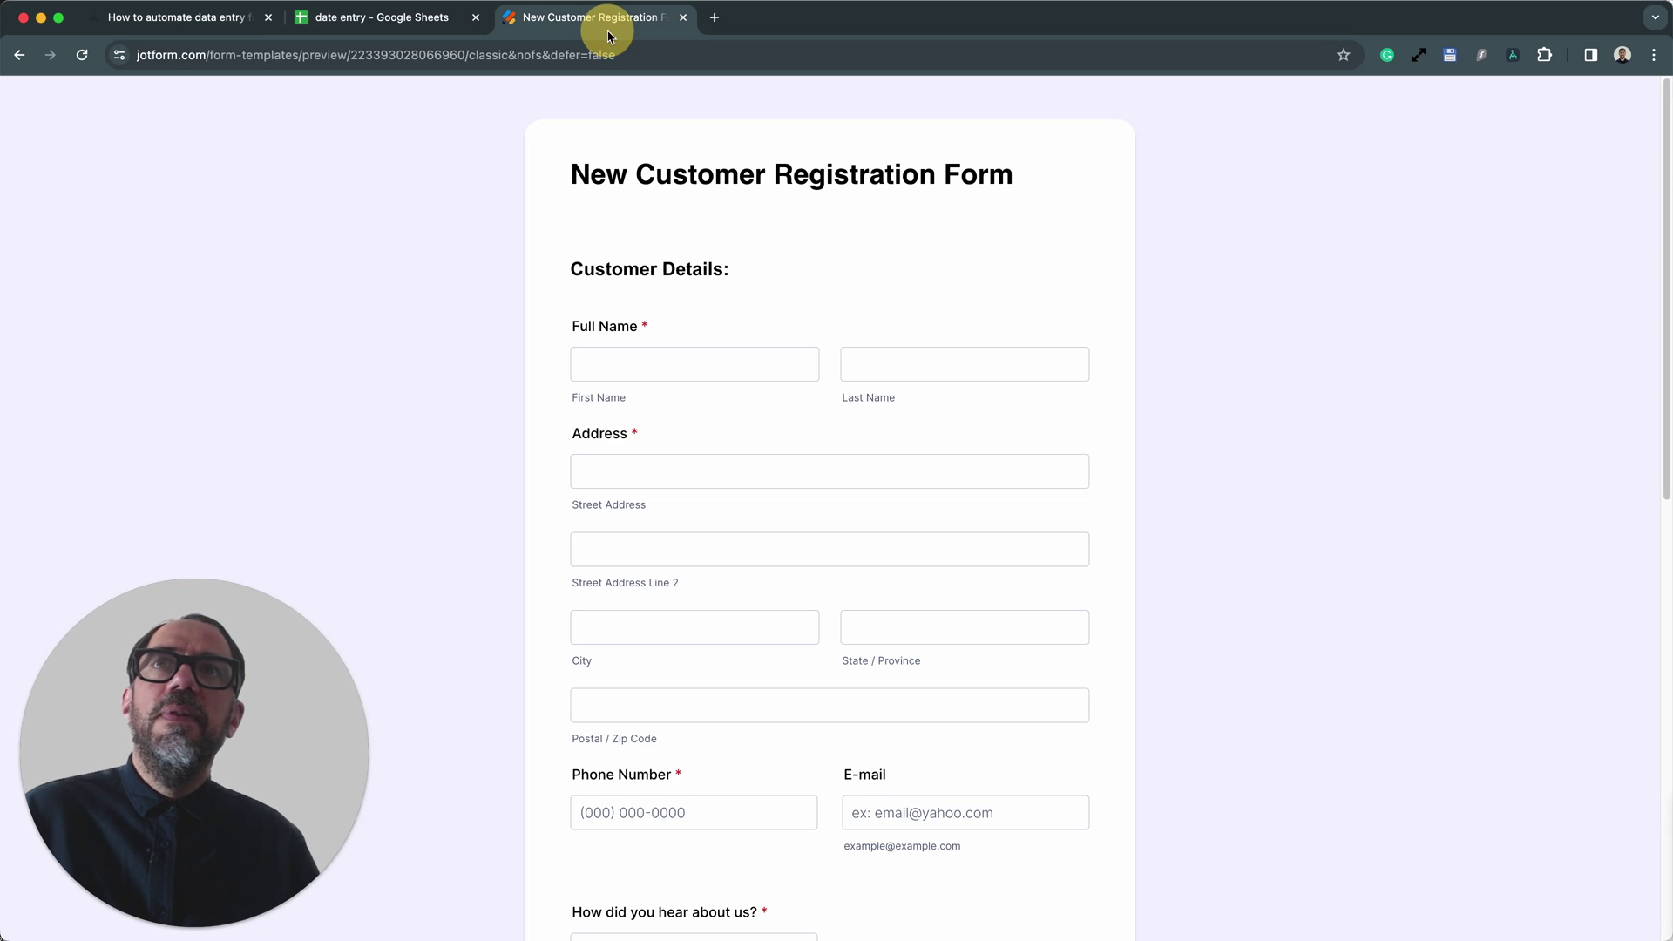
pyautogui.click(1513, 63)
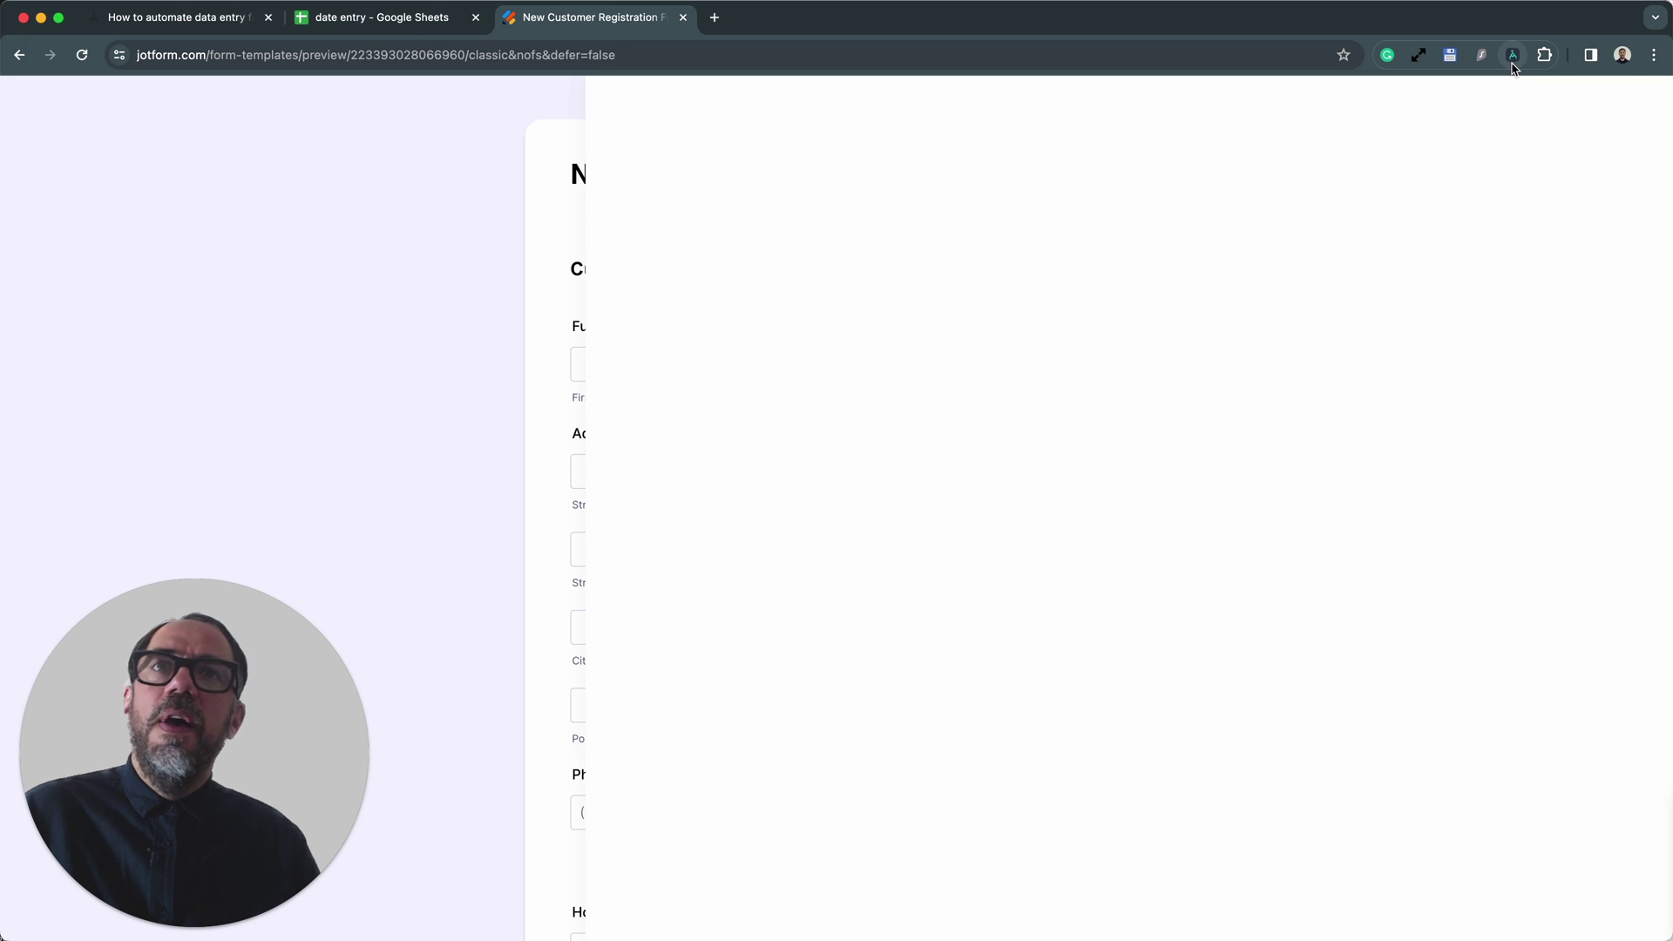
pyautogui.click(1062, 461)
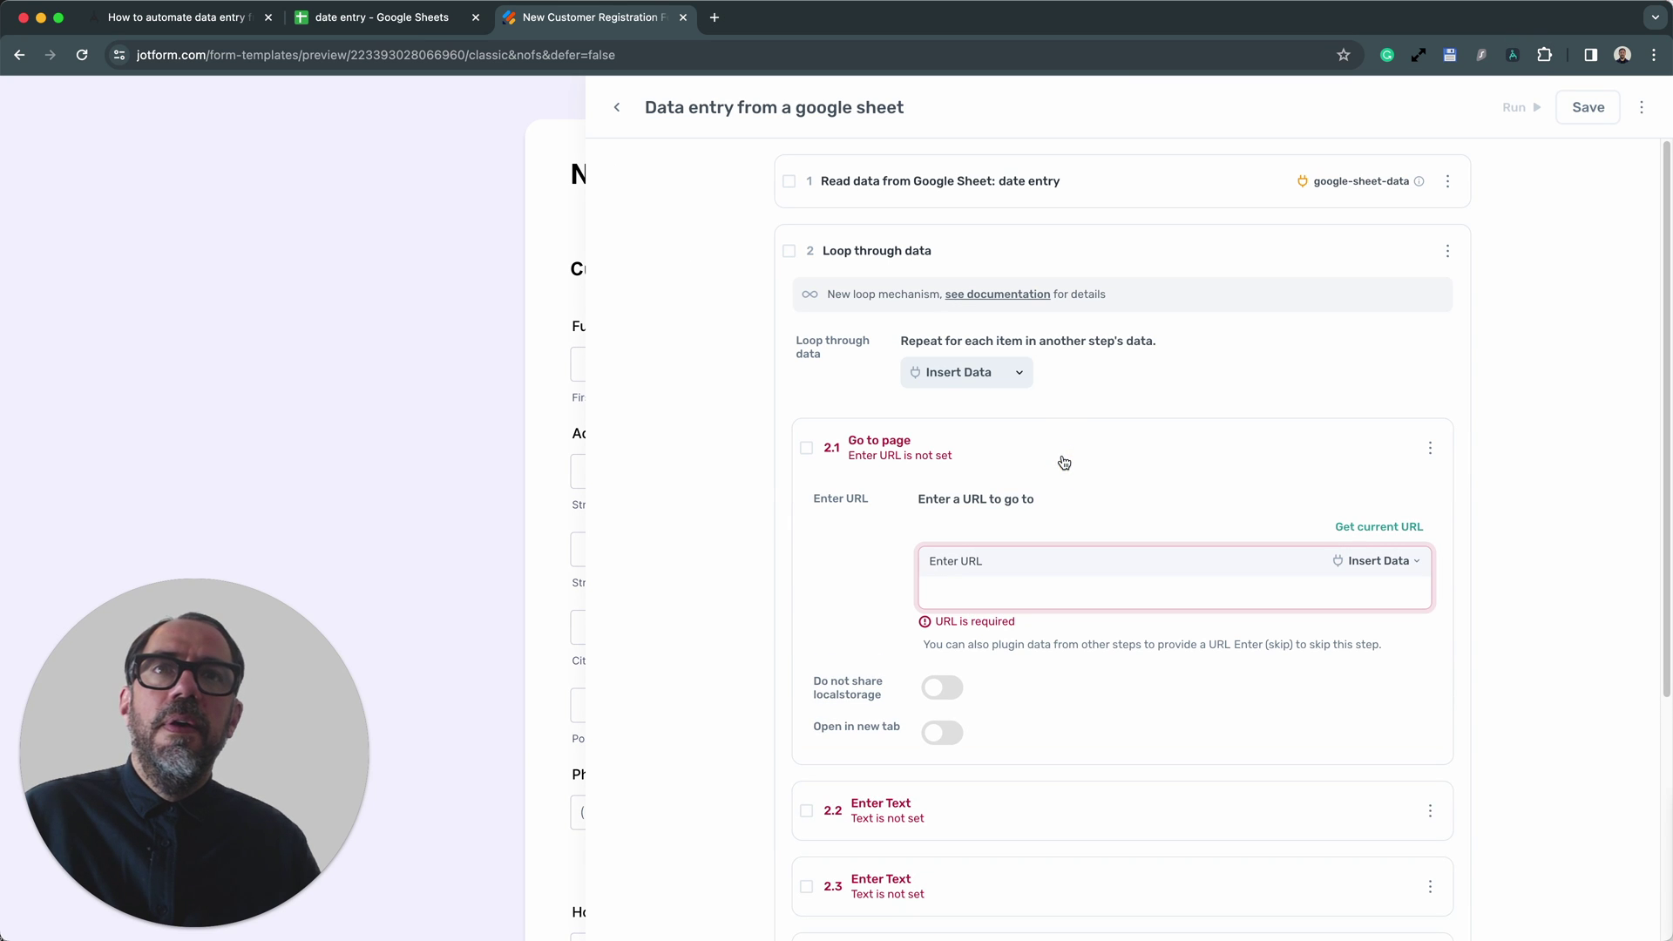
pyautogui.click(1380, 528)
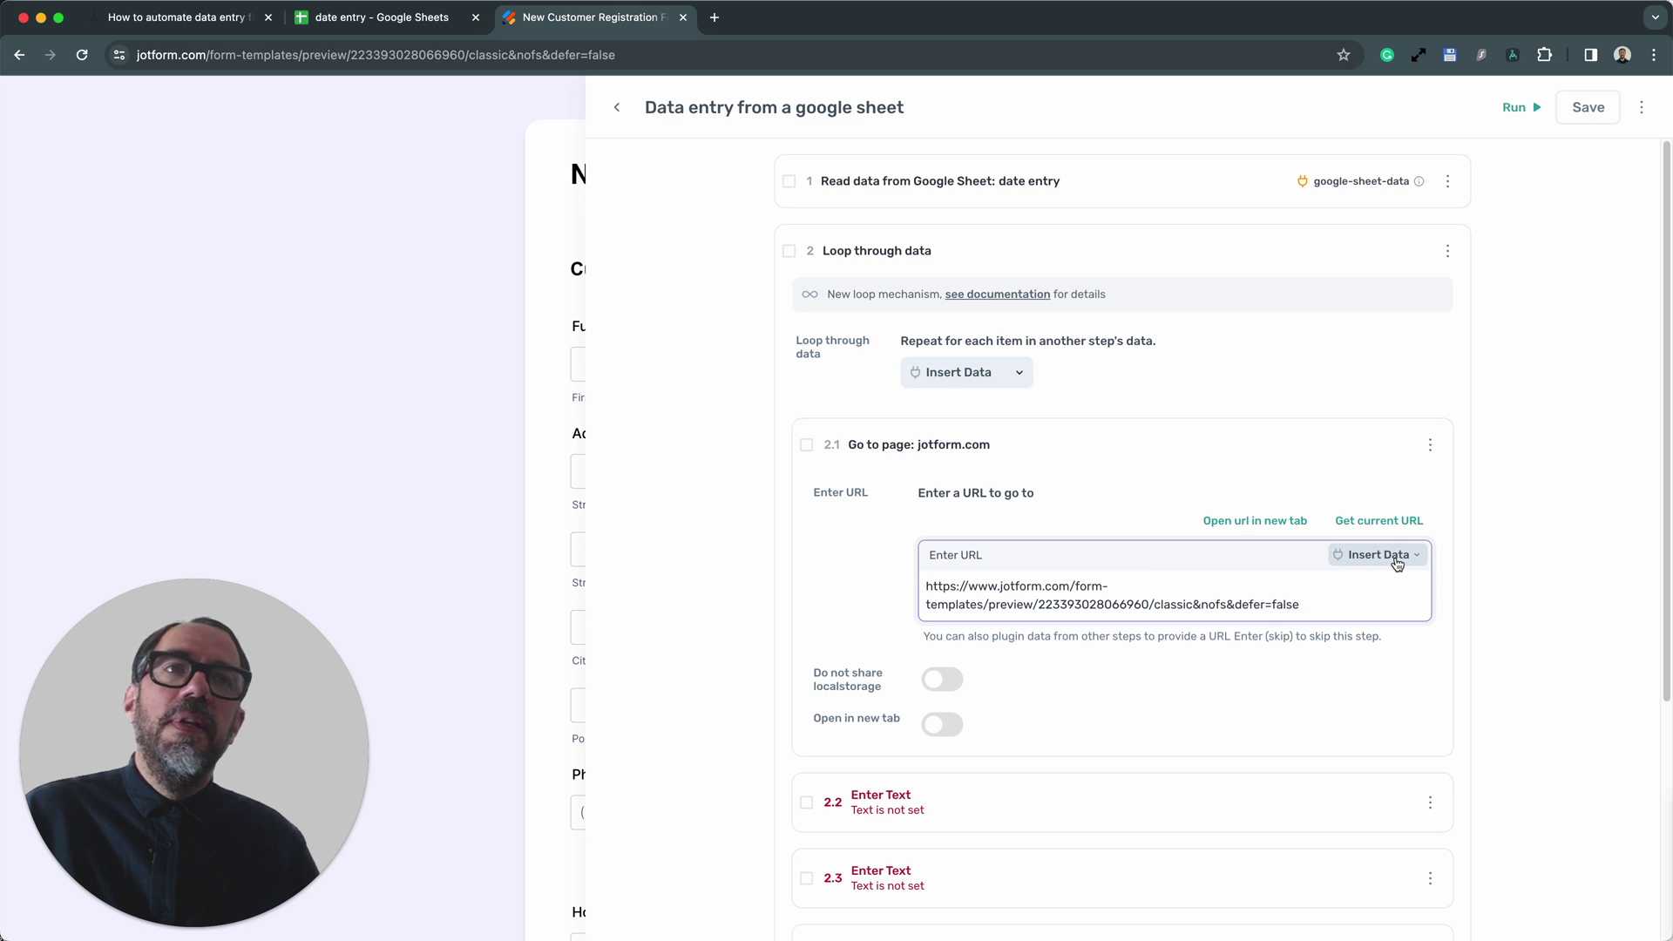
pyautogui.click(1196, 457)
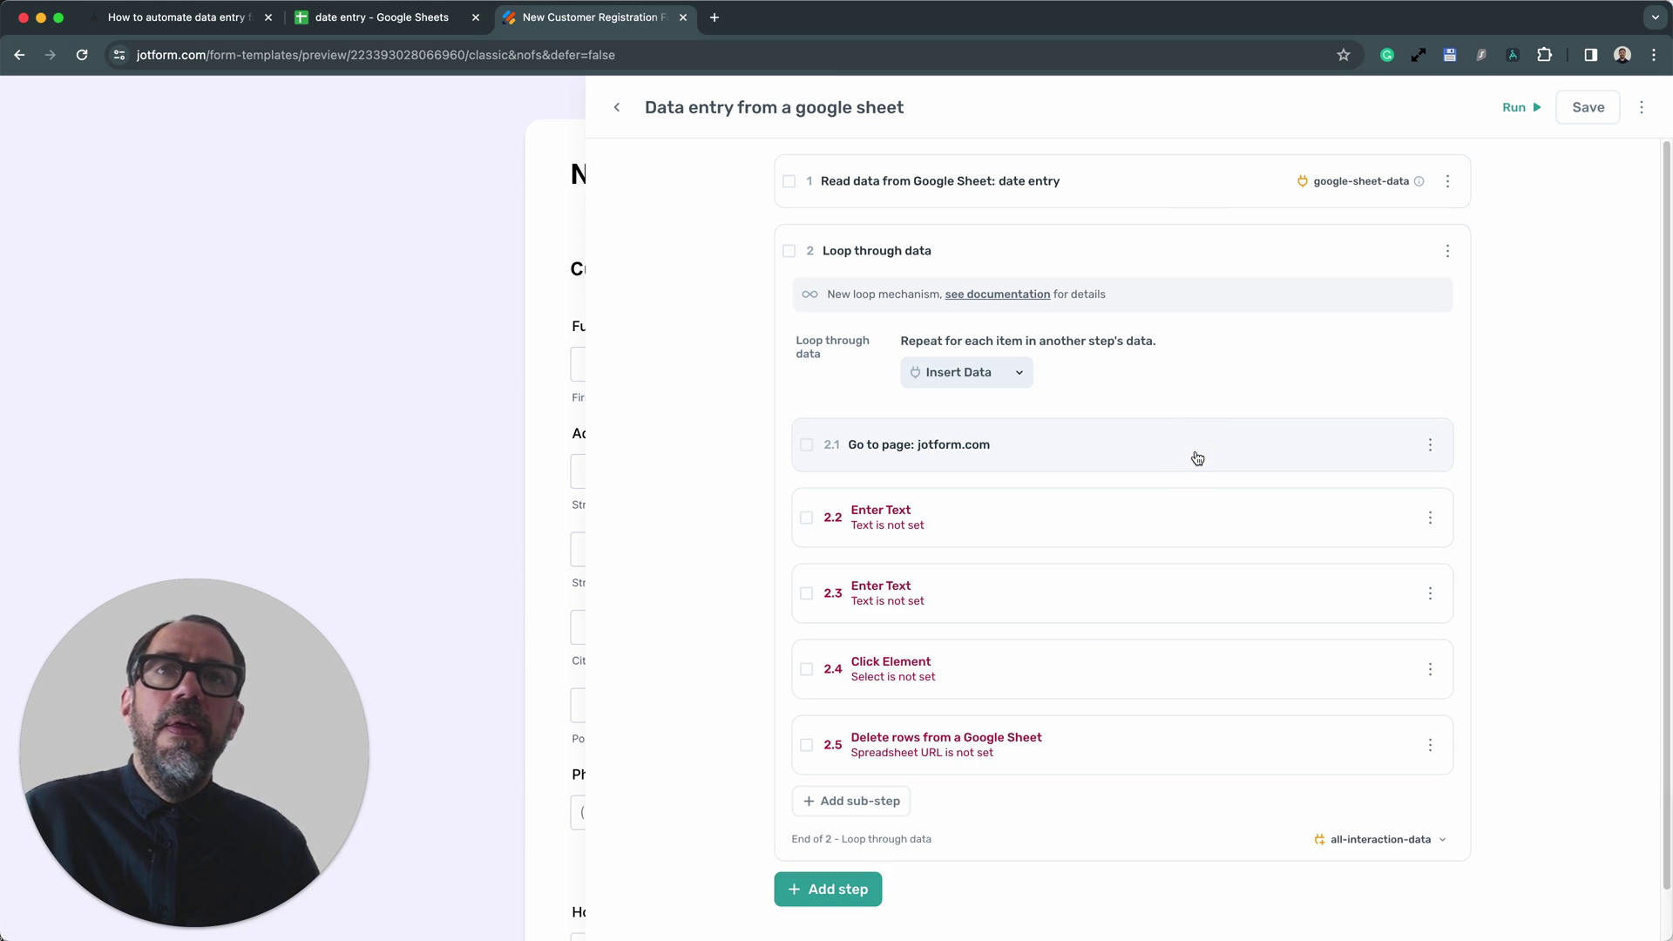
pyautogui.click(1049, 528)
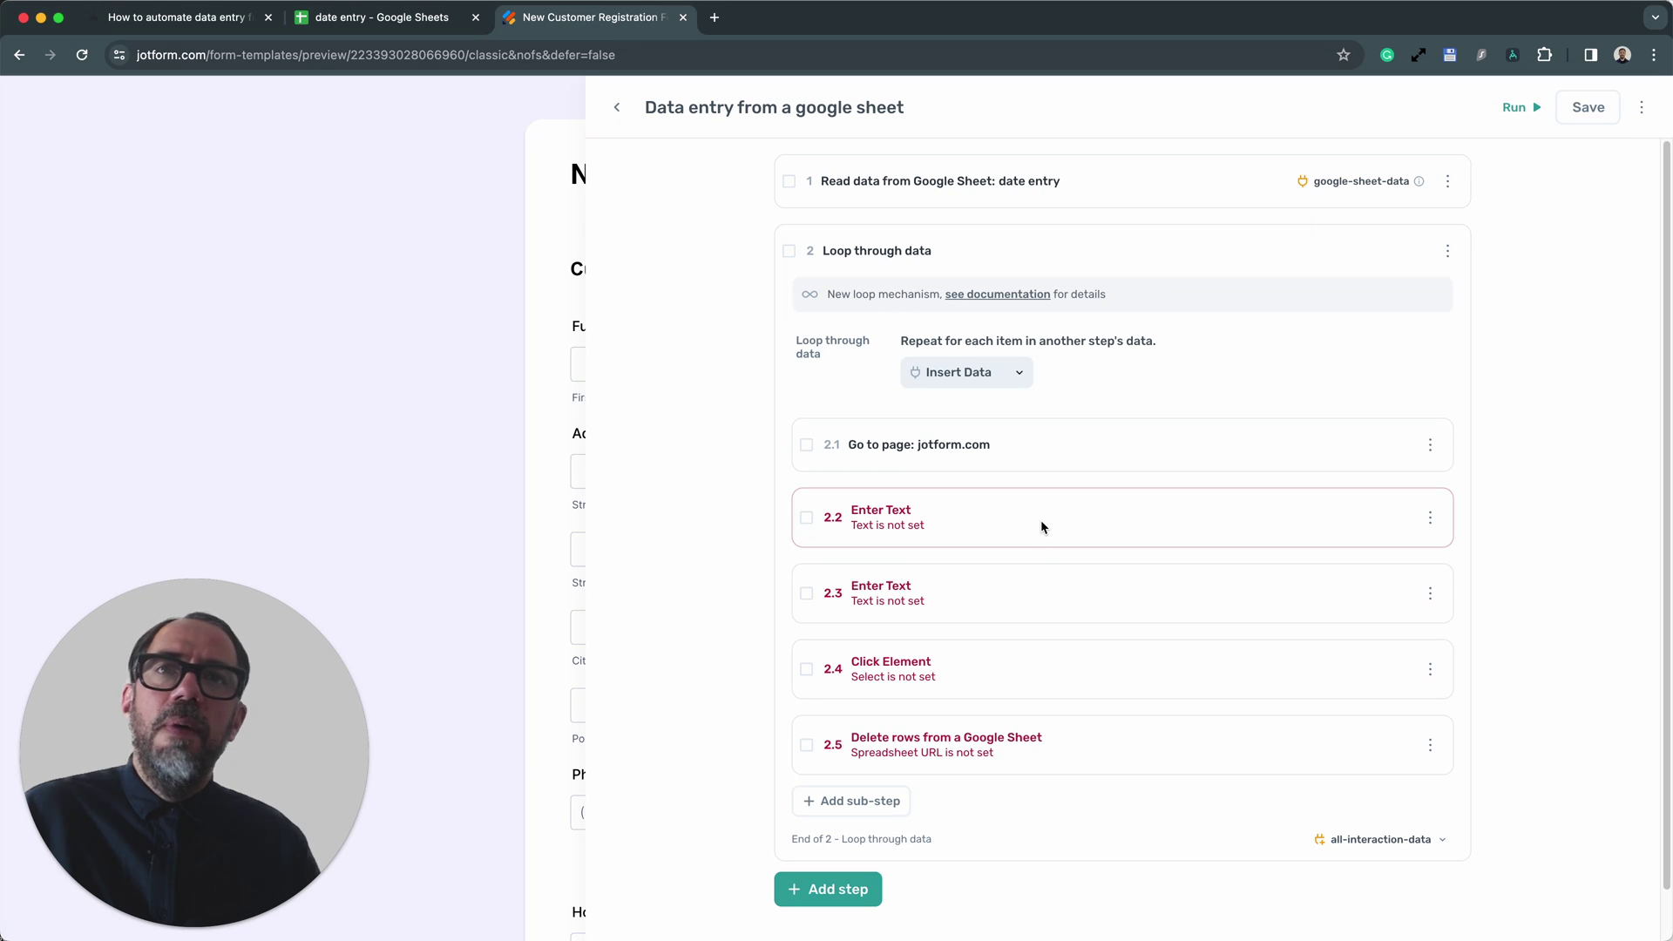
# - Target step 2.2 Enter Text at the form's First Name field
pyautogui.click(1040, 523)
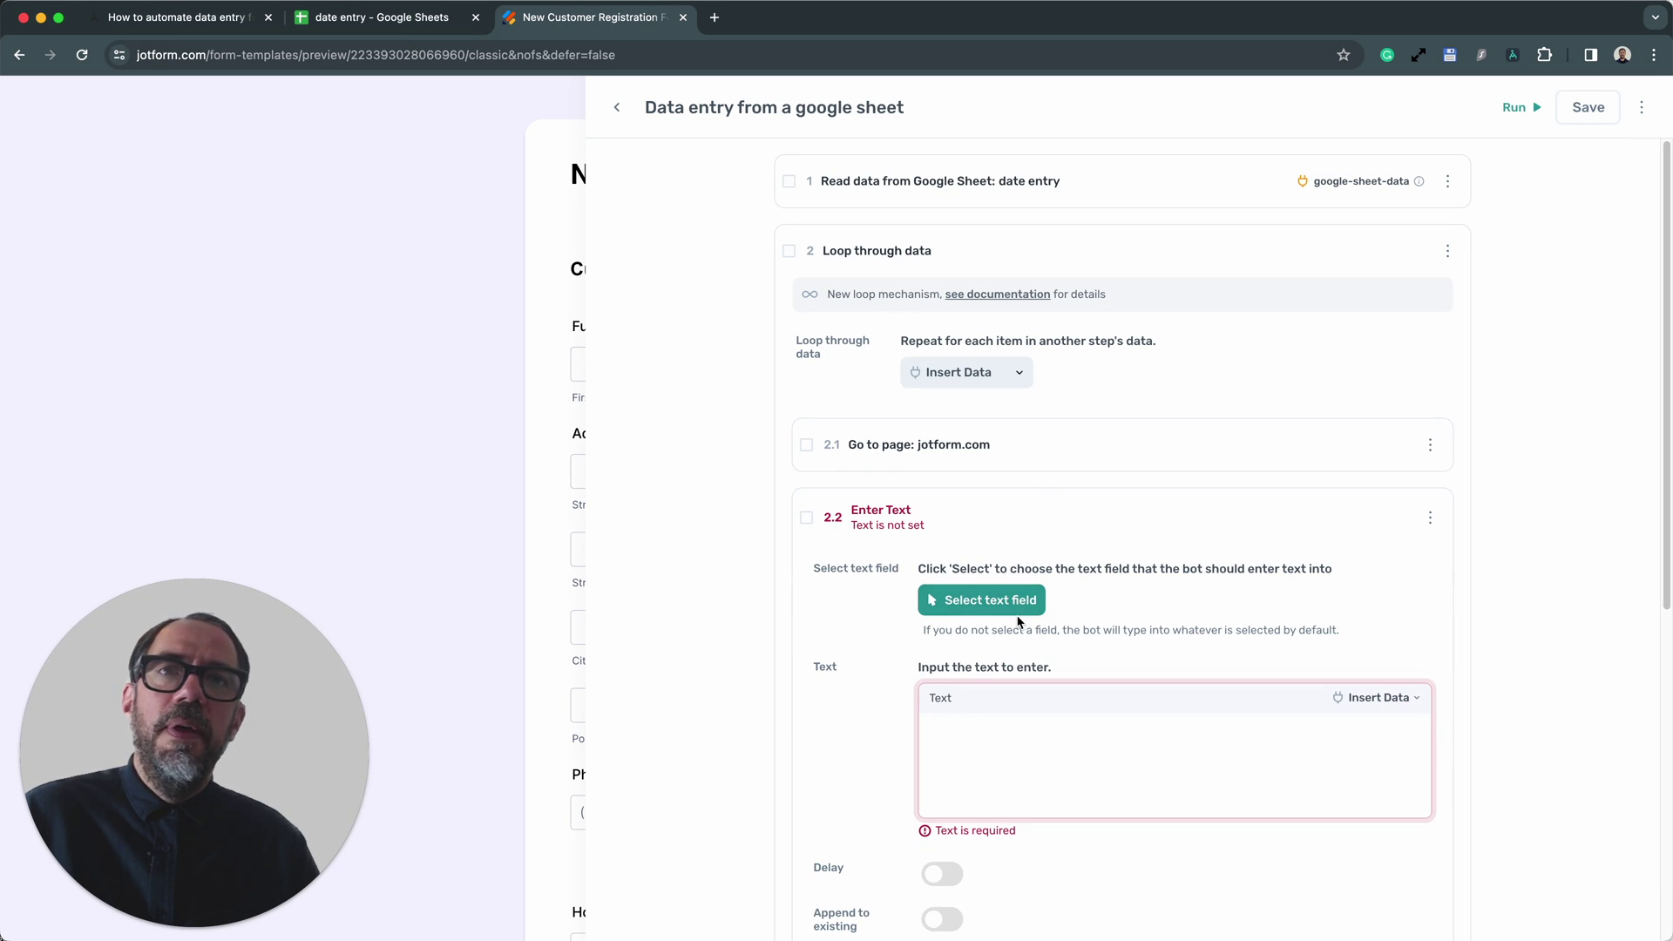
pyautogui.click(1022, 515)
pyautogui.click(1021, 514)
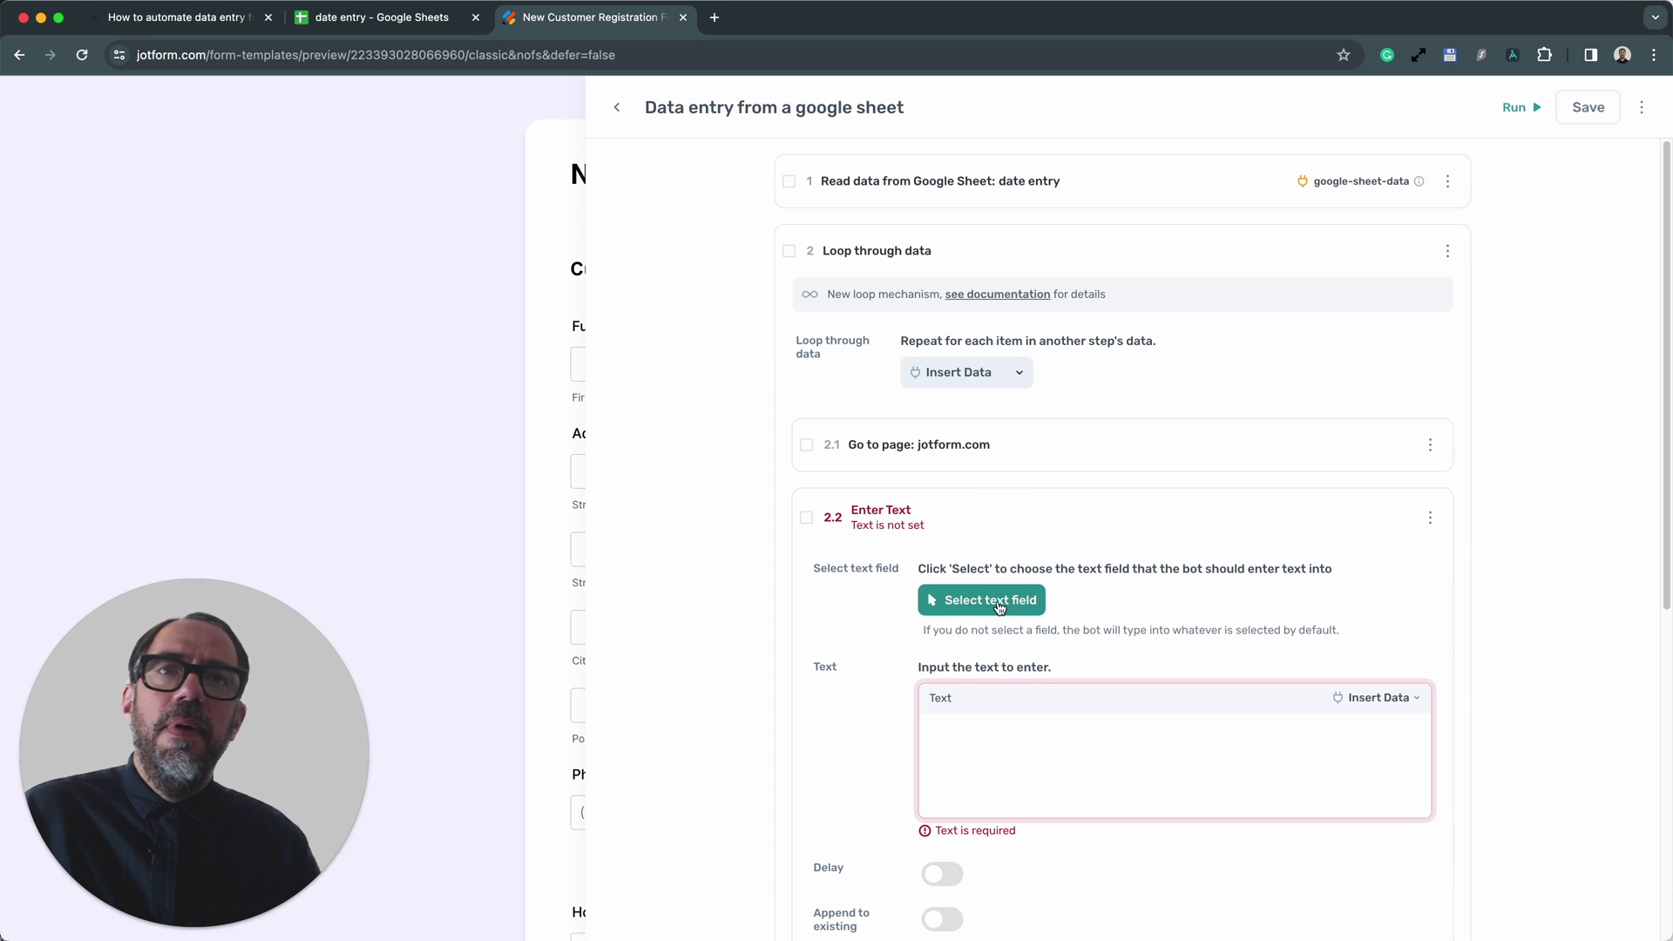
pyautogui.click(983, 603)
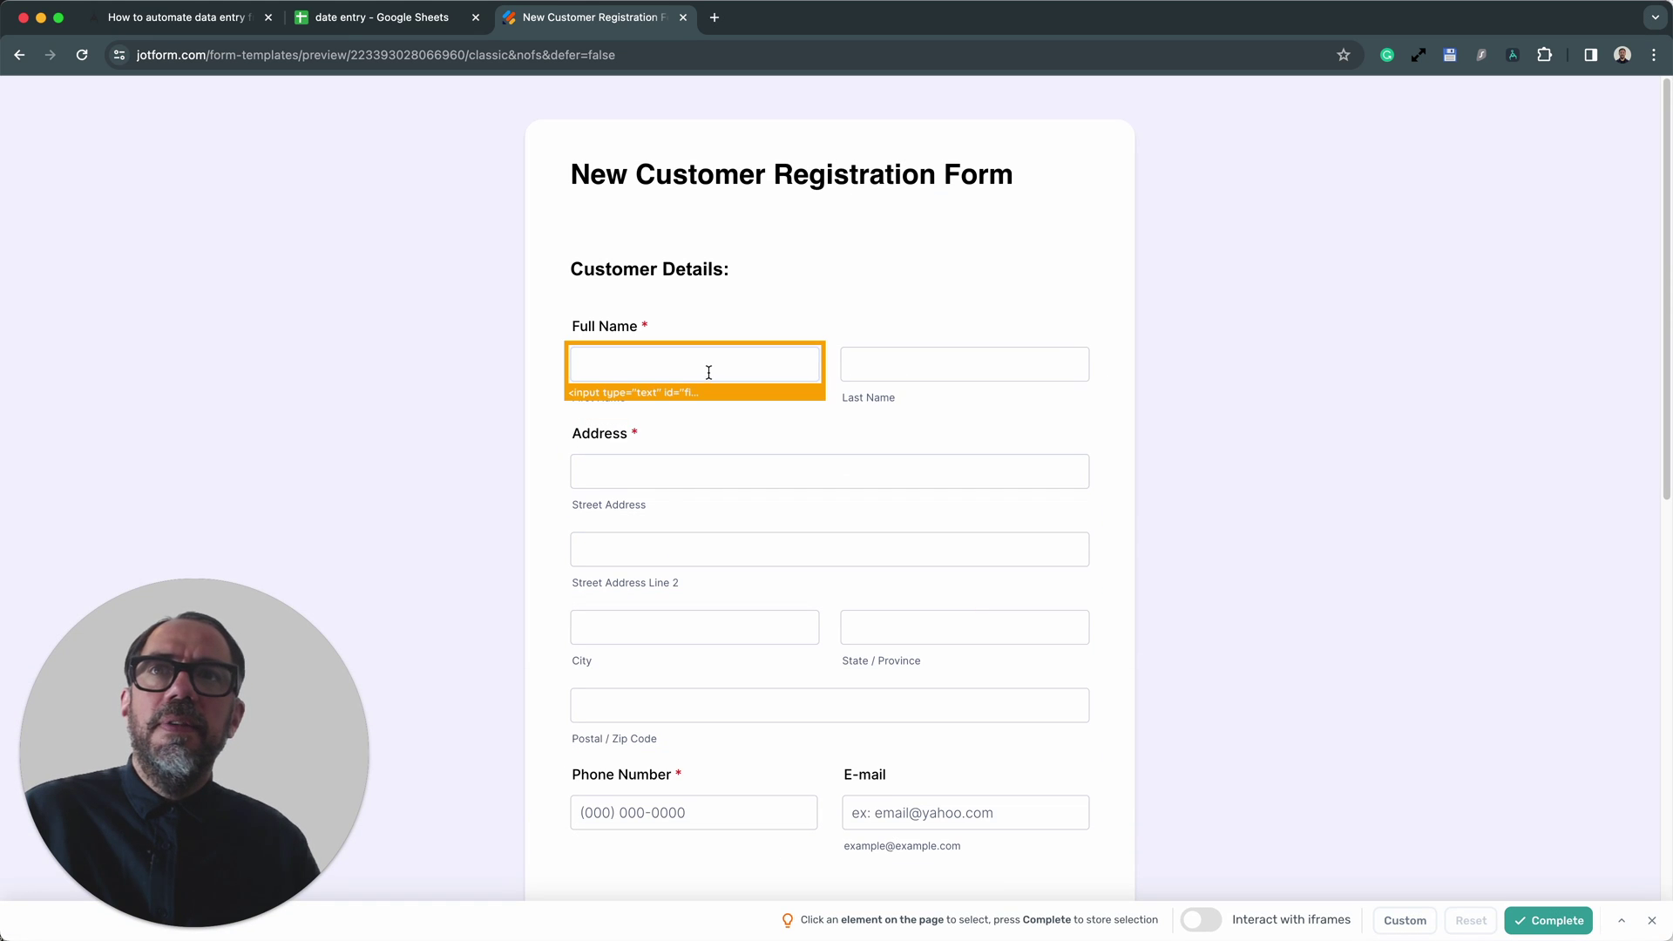
pyautogui.click(708, 372)
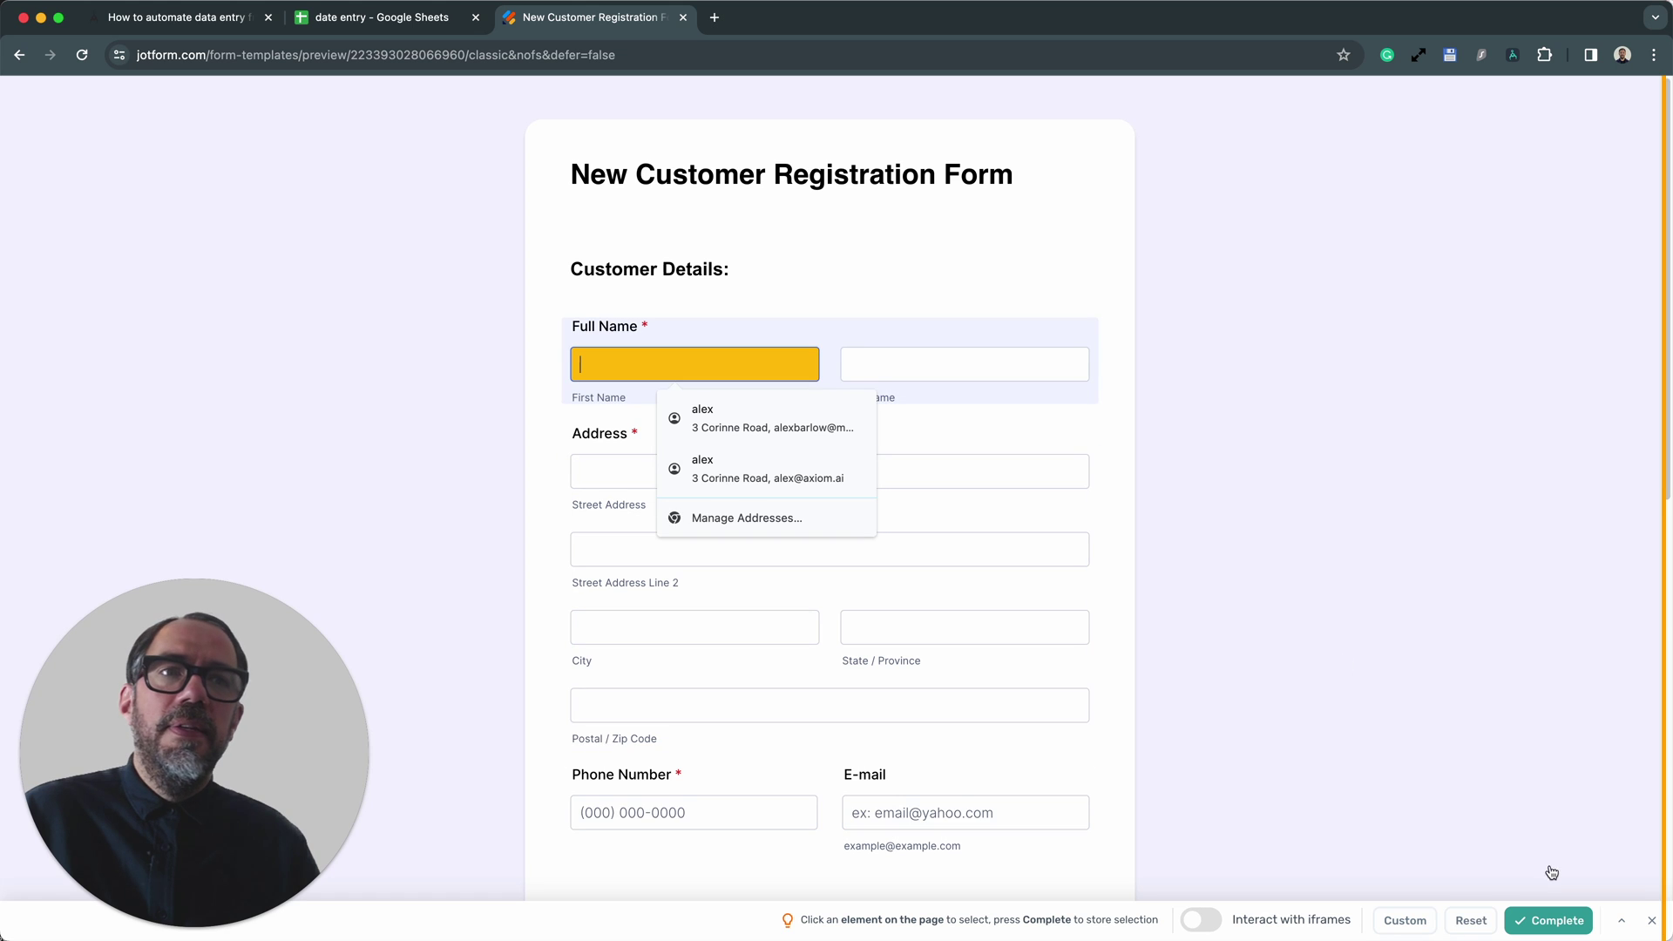
pyautogui.click(1548, 920)
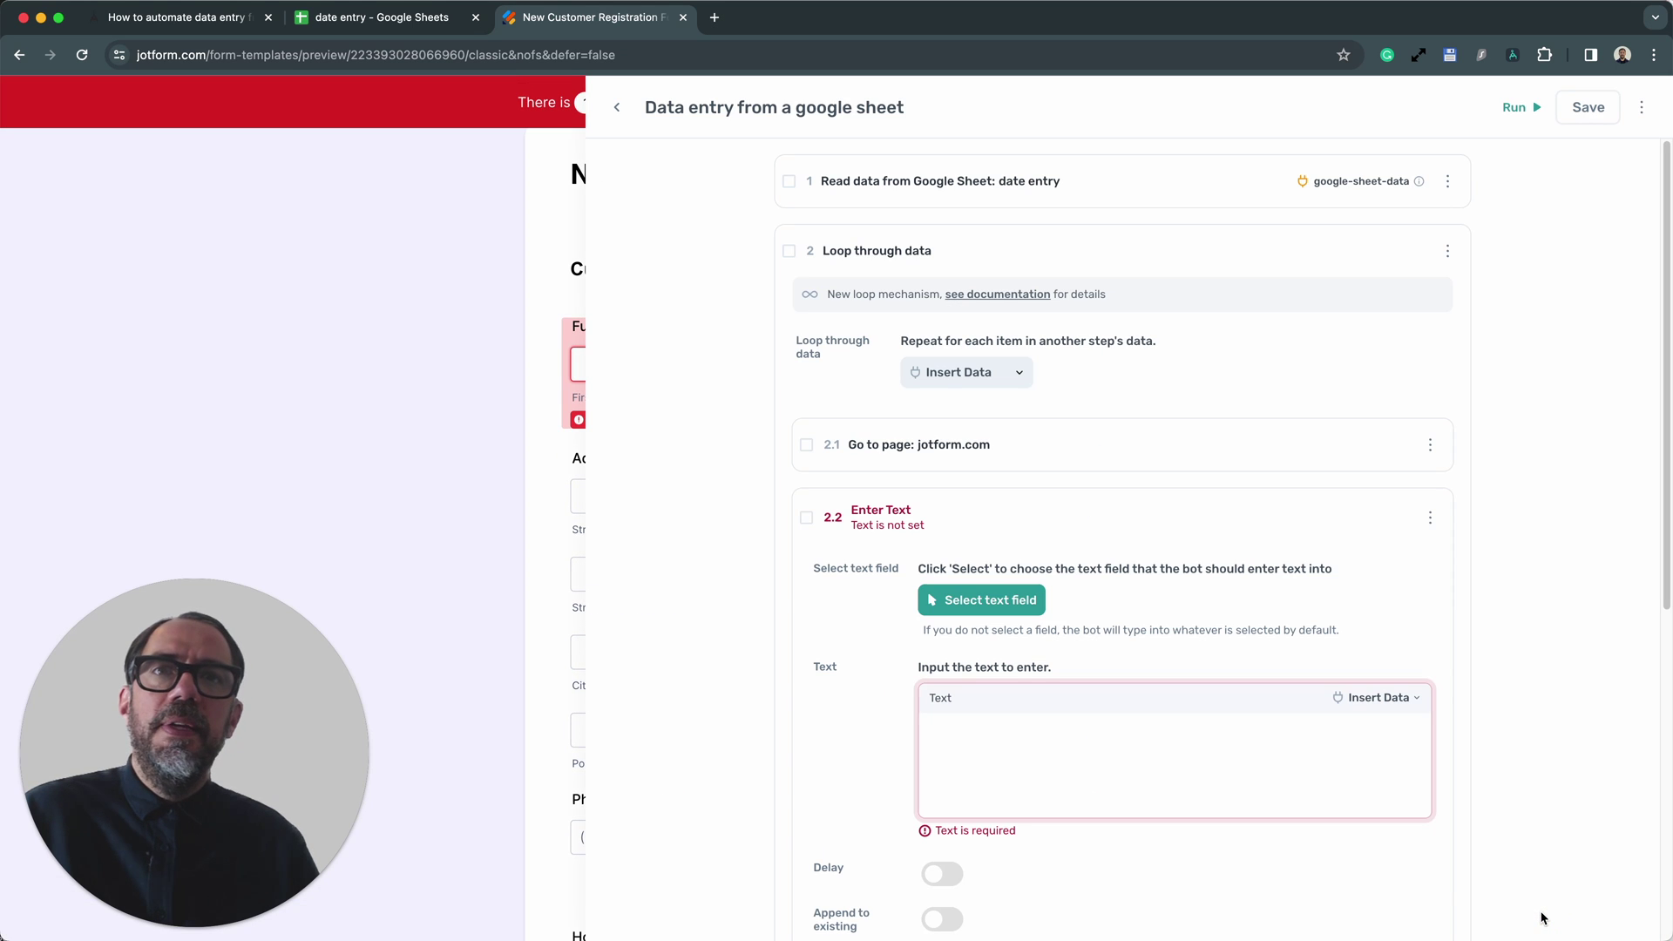
# - Insert google-sheet-data as step 2.2's text, opening the column picker on Column A
pyautogui.click(1195, 766)
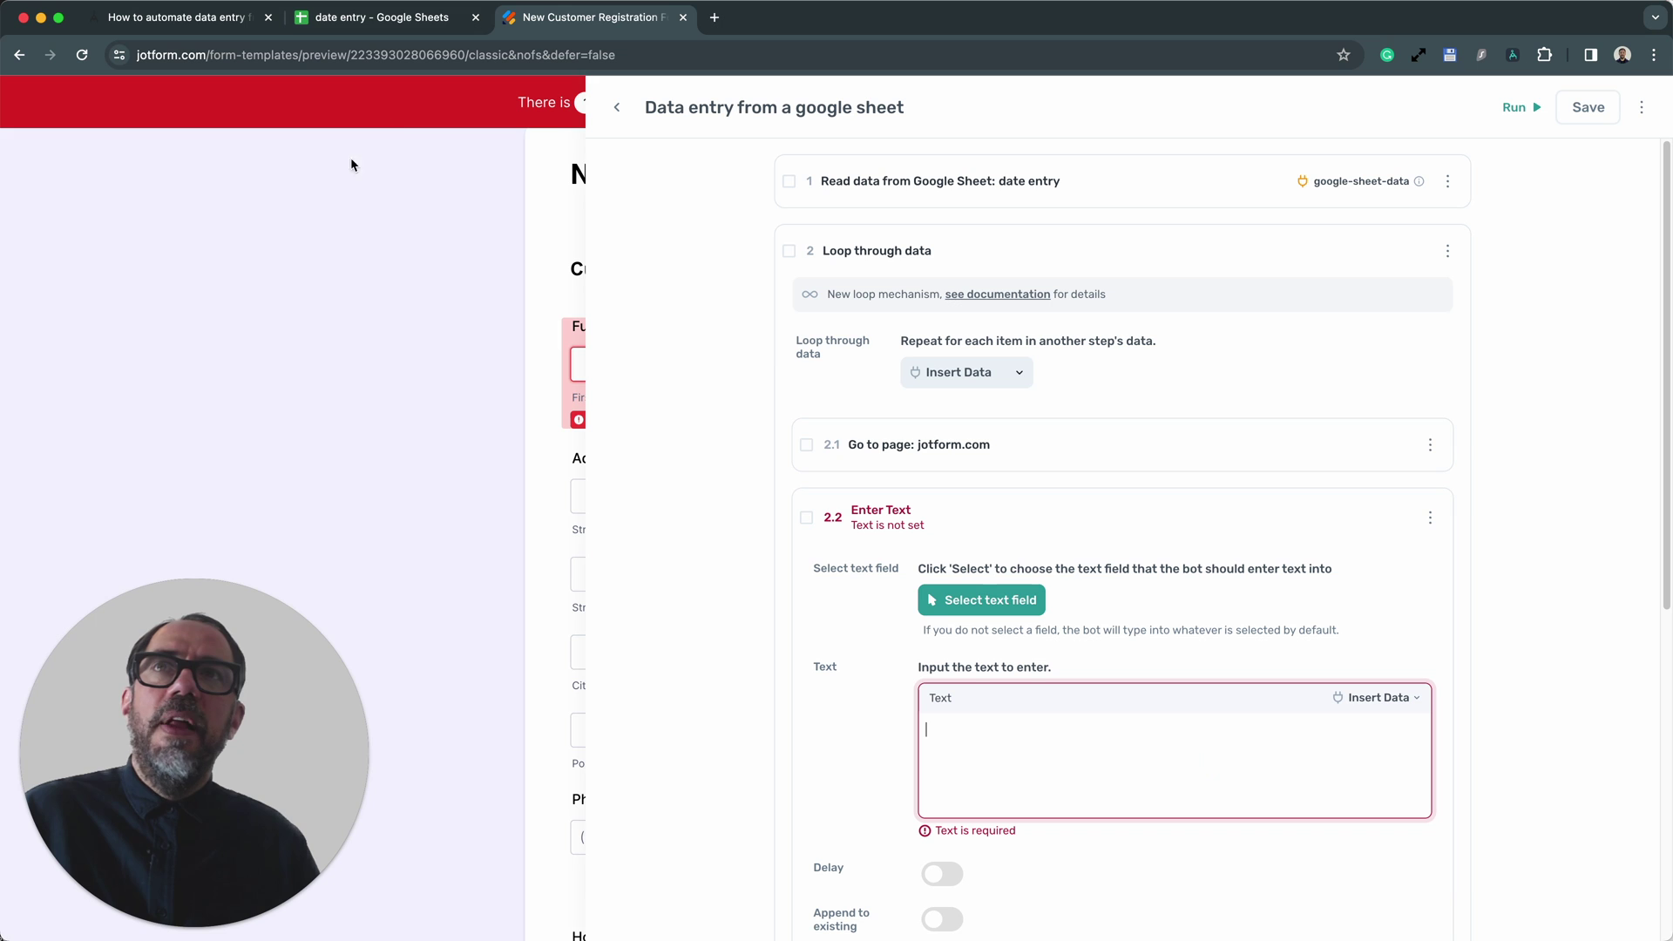
pyautogui.scroll(-1, 1322, 747)
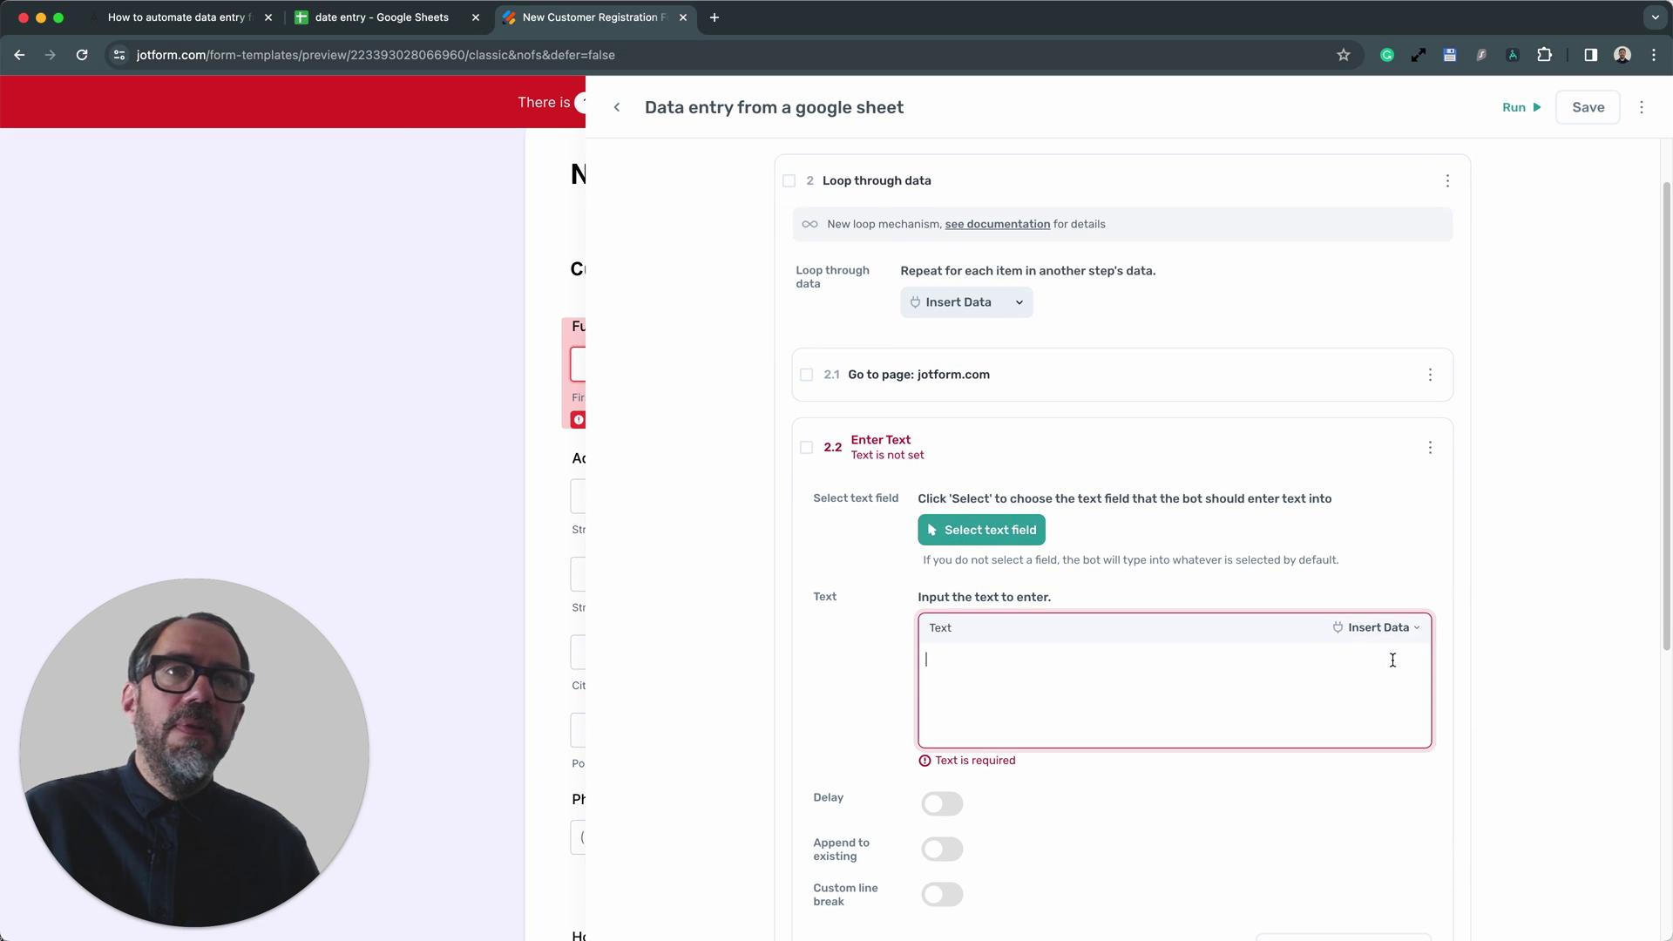
pyautogui.click(1390, 638)
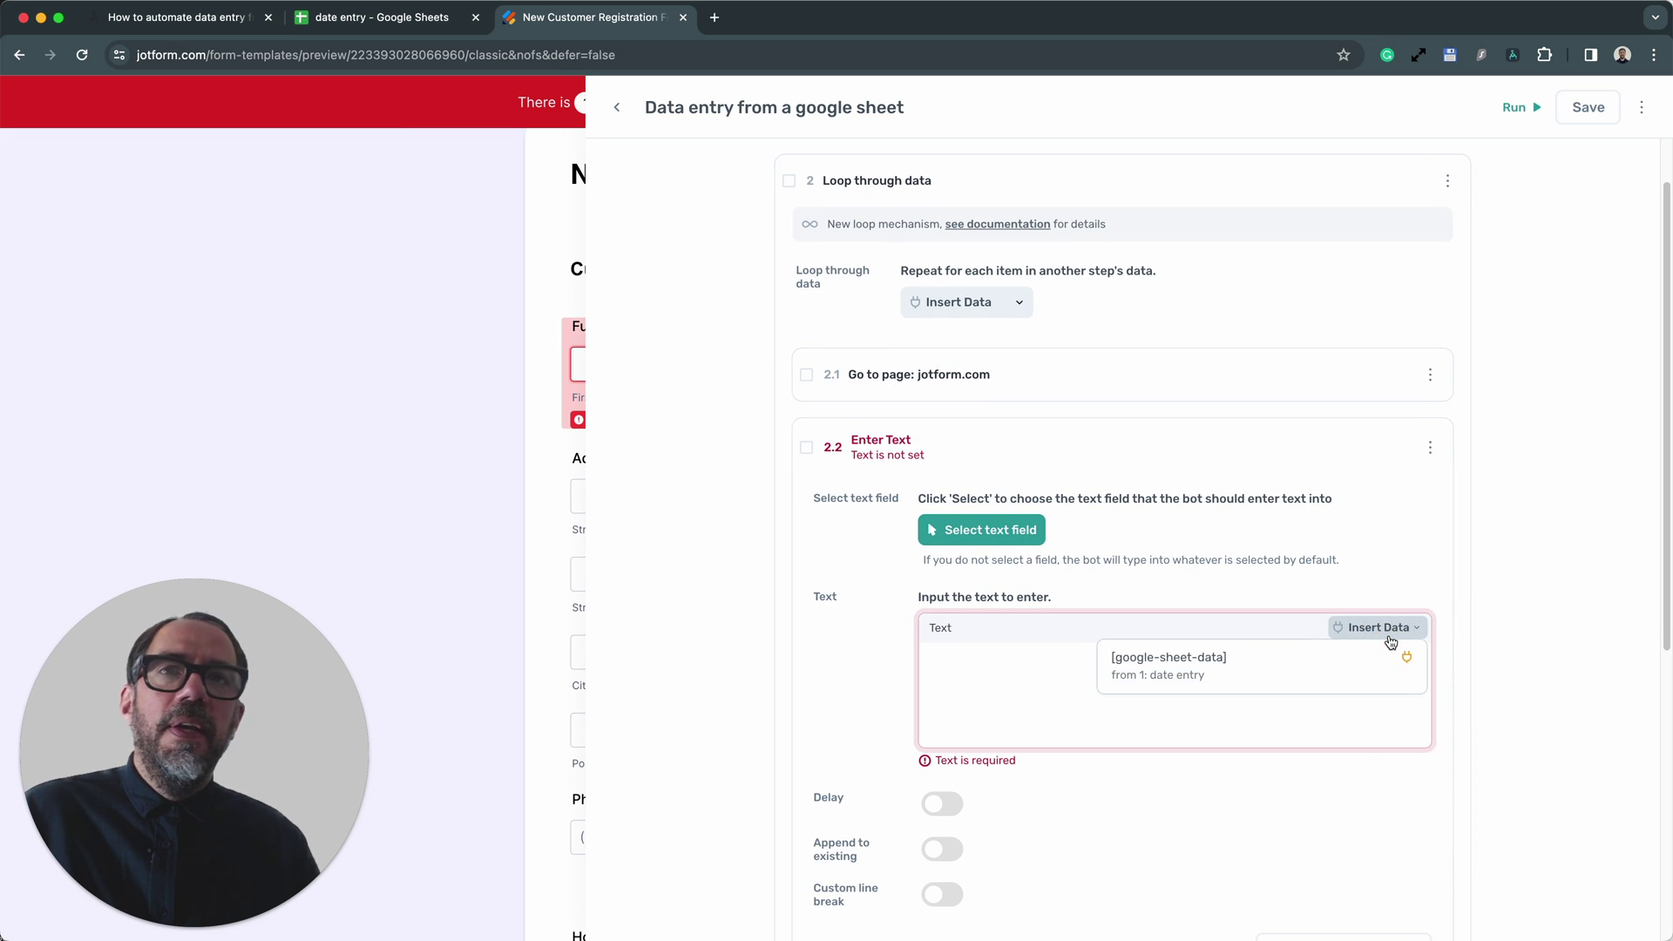
pyautogui.click(1194, 807)
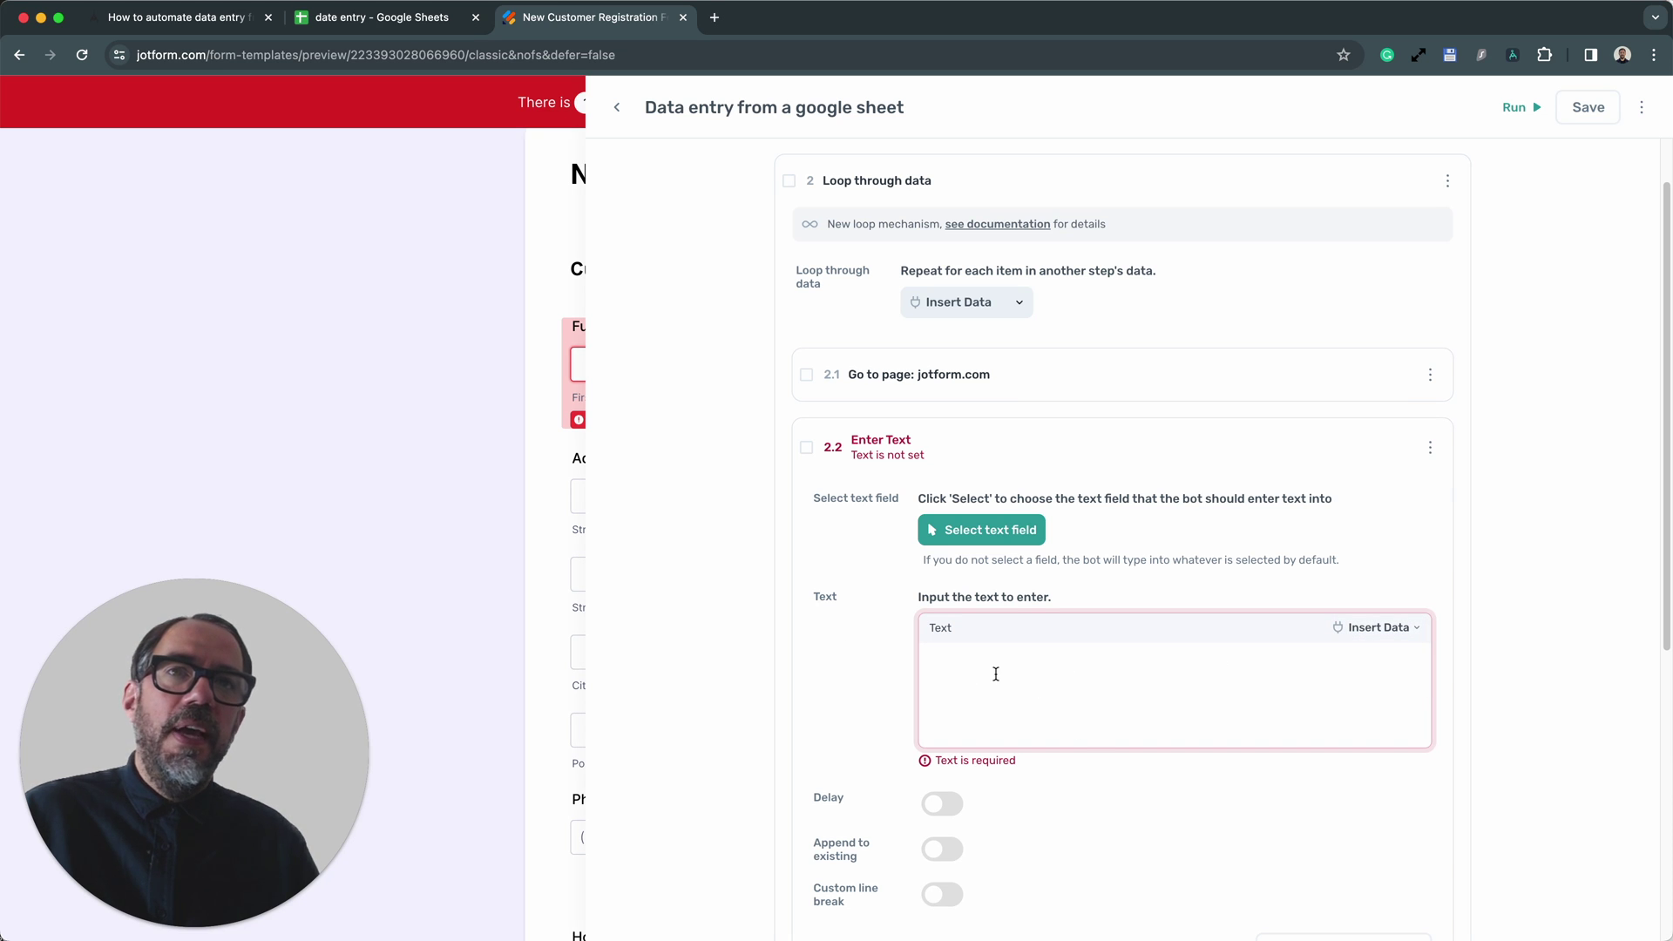
pyautogui.click(1378, 639)
pyautogui.click(1318, 659)
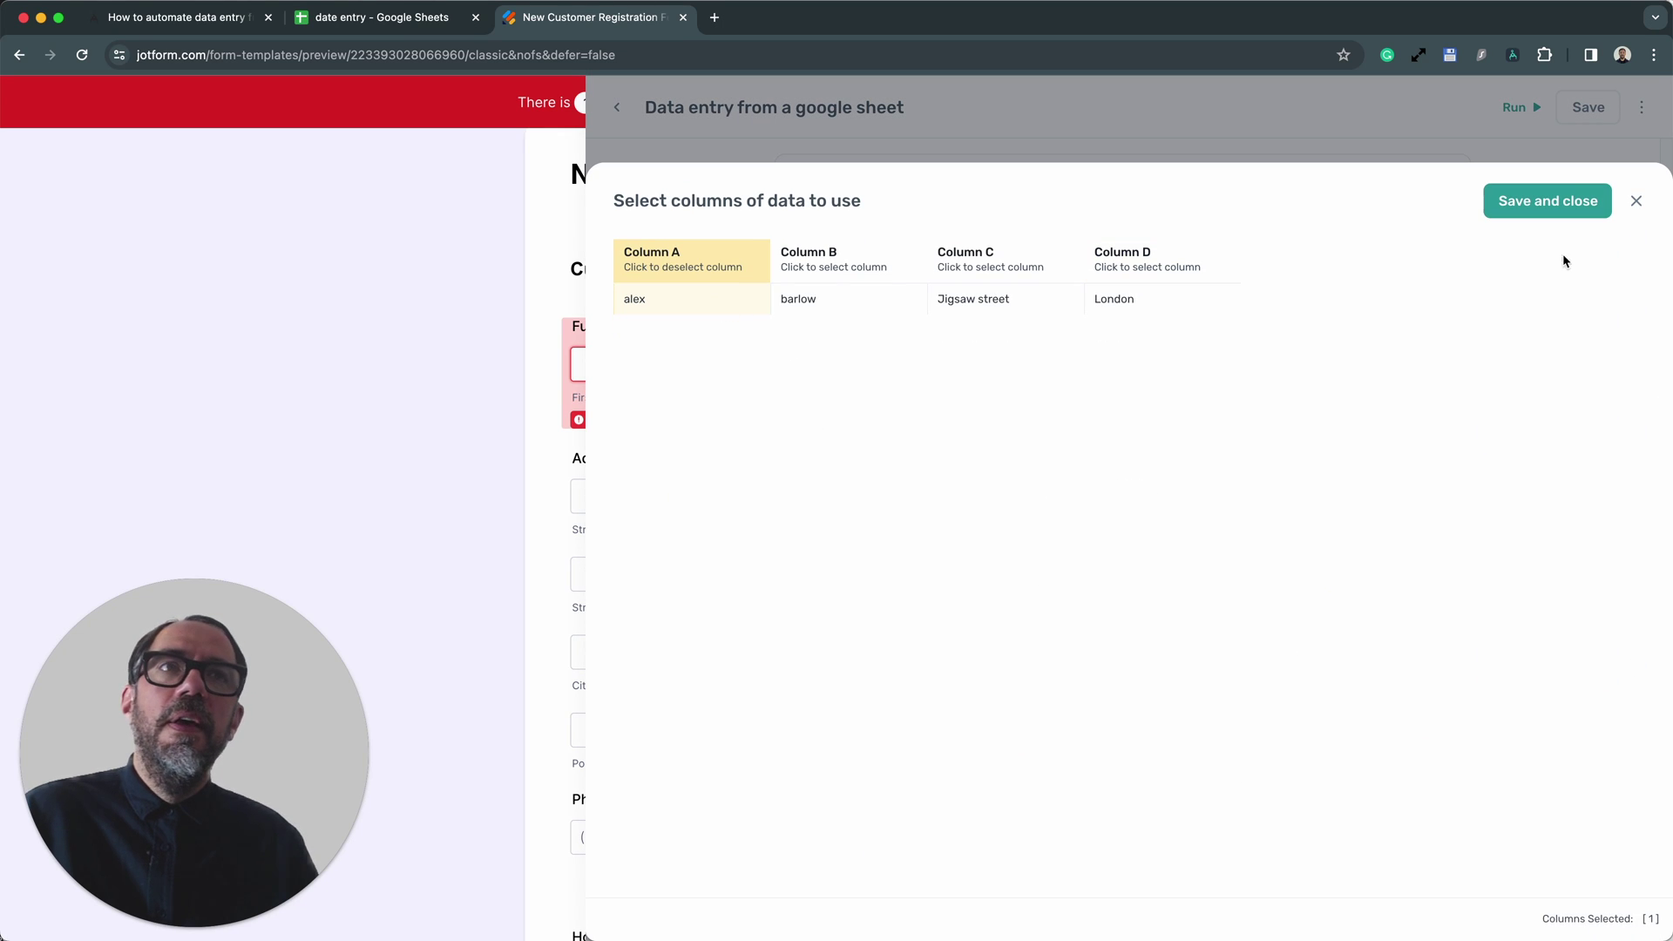
# - Save Column A for step 2.2 and target step 2.3 at the Last Name field
pyautogui.click(1518, 217)
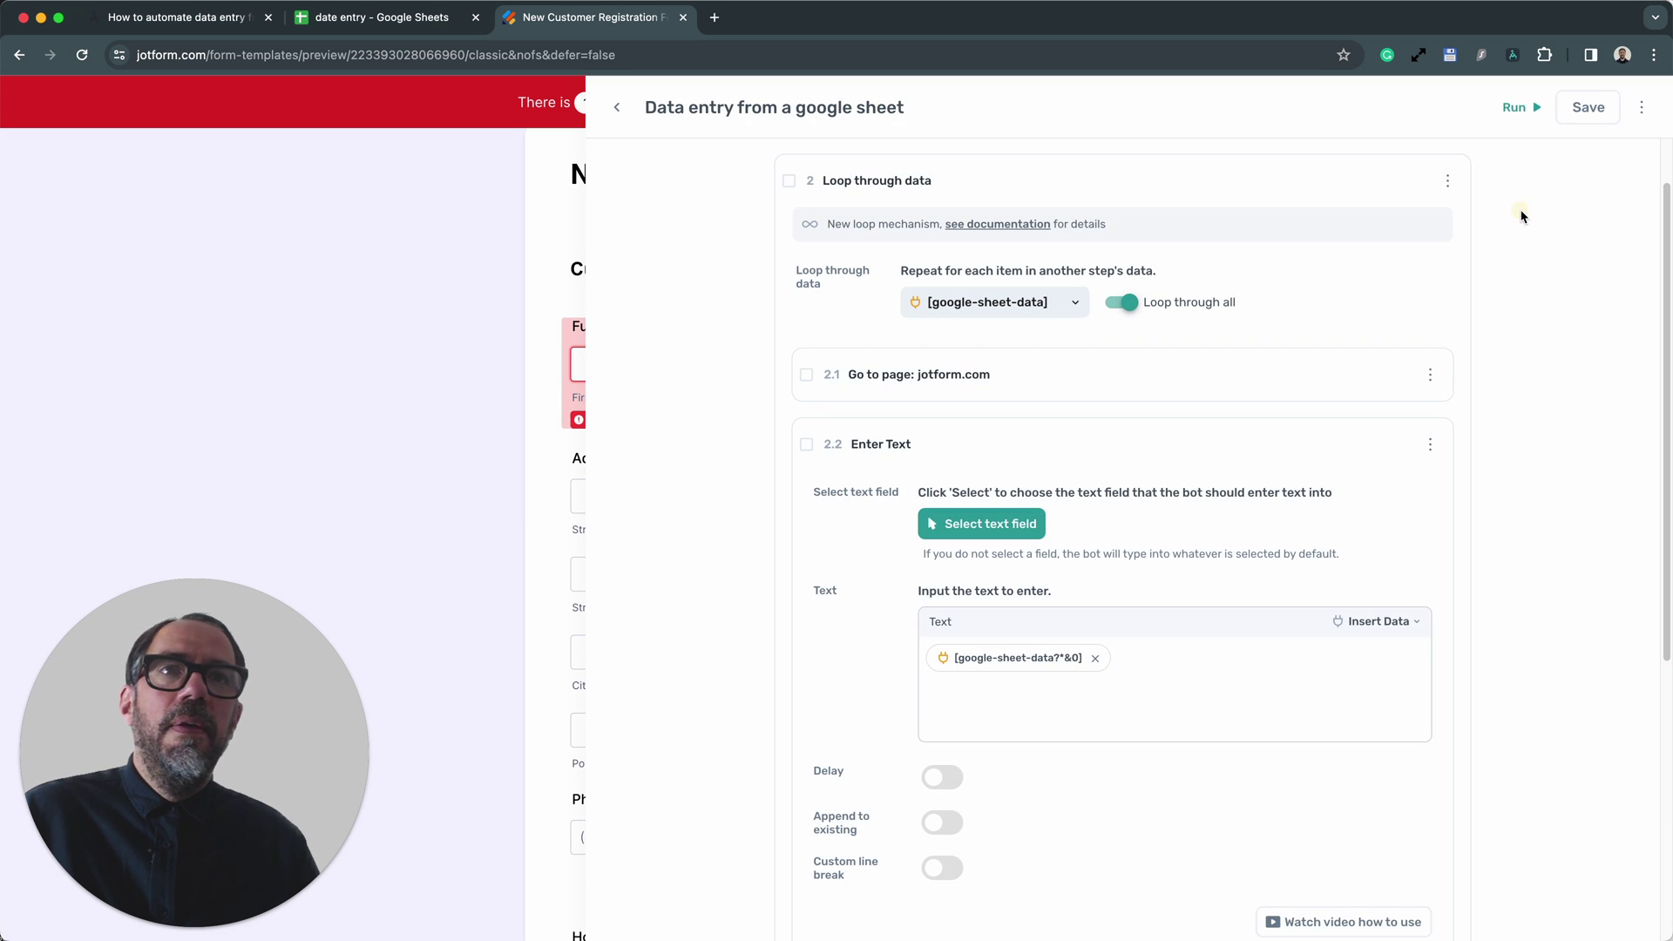
pyautogui.click(1102, 435)
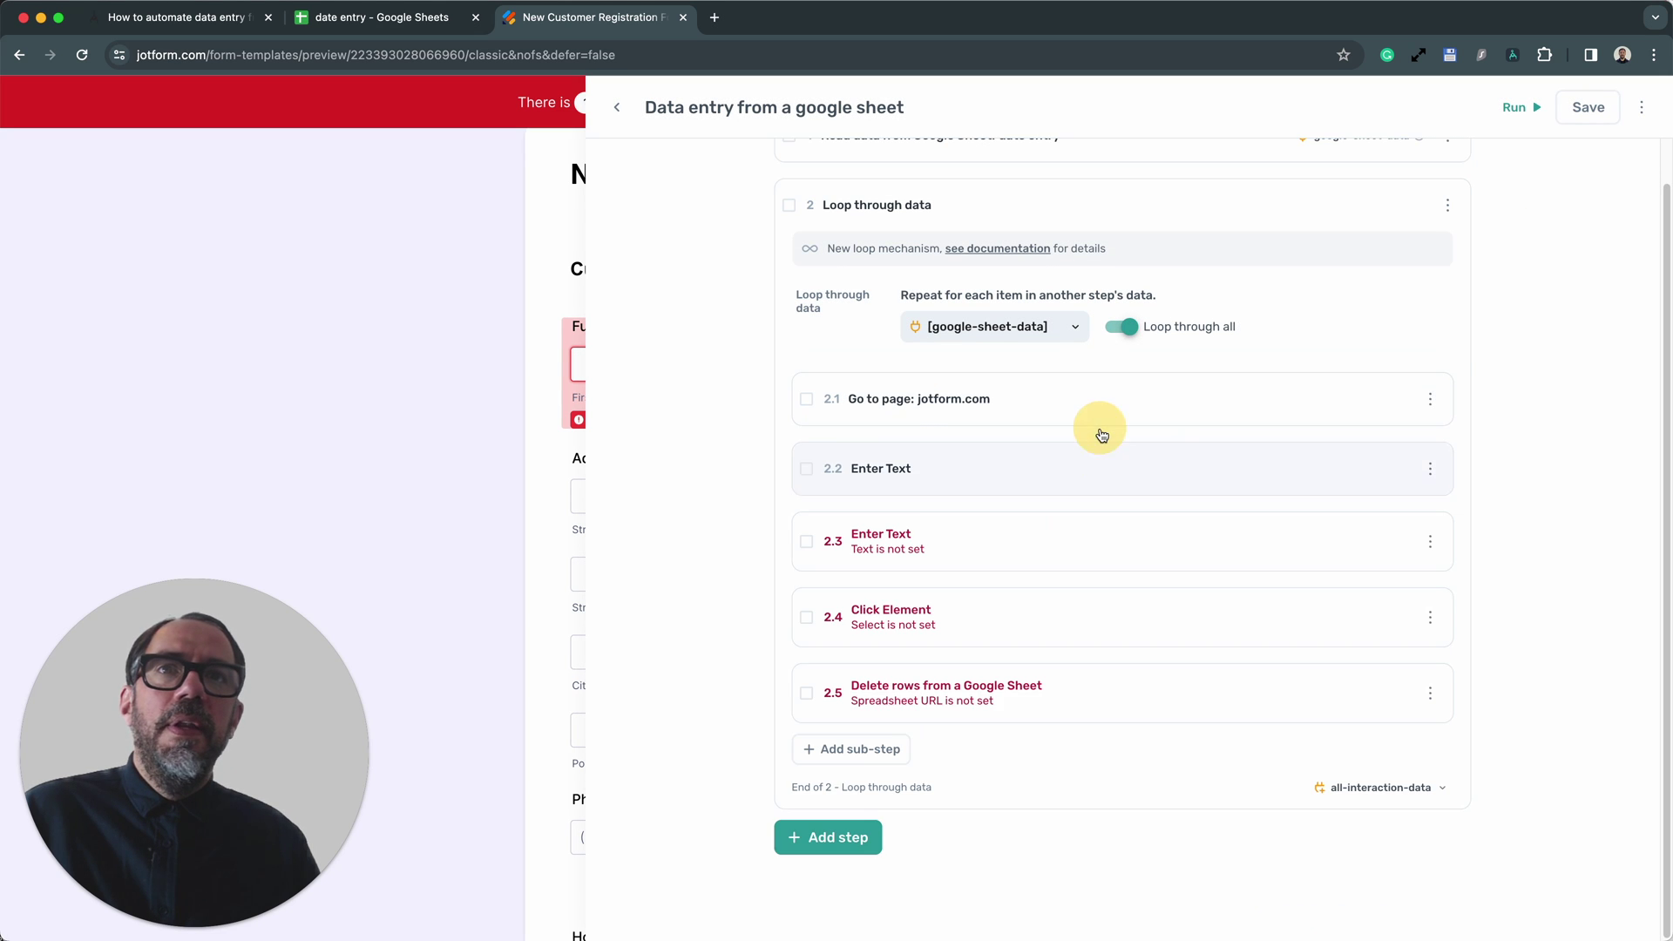
pyautogui.click(1032, 545)
pyautogui.click(960, 602)
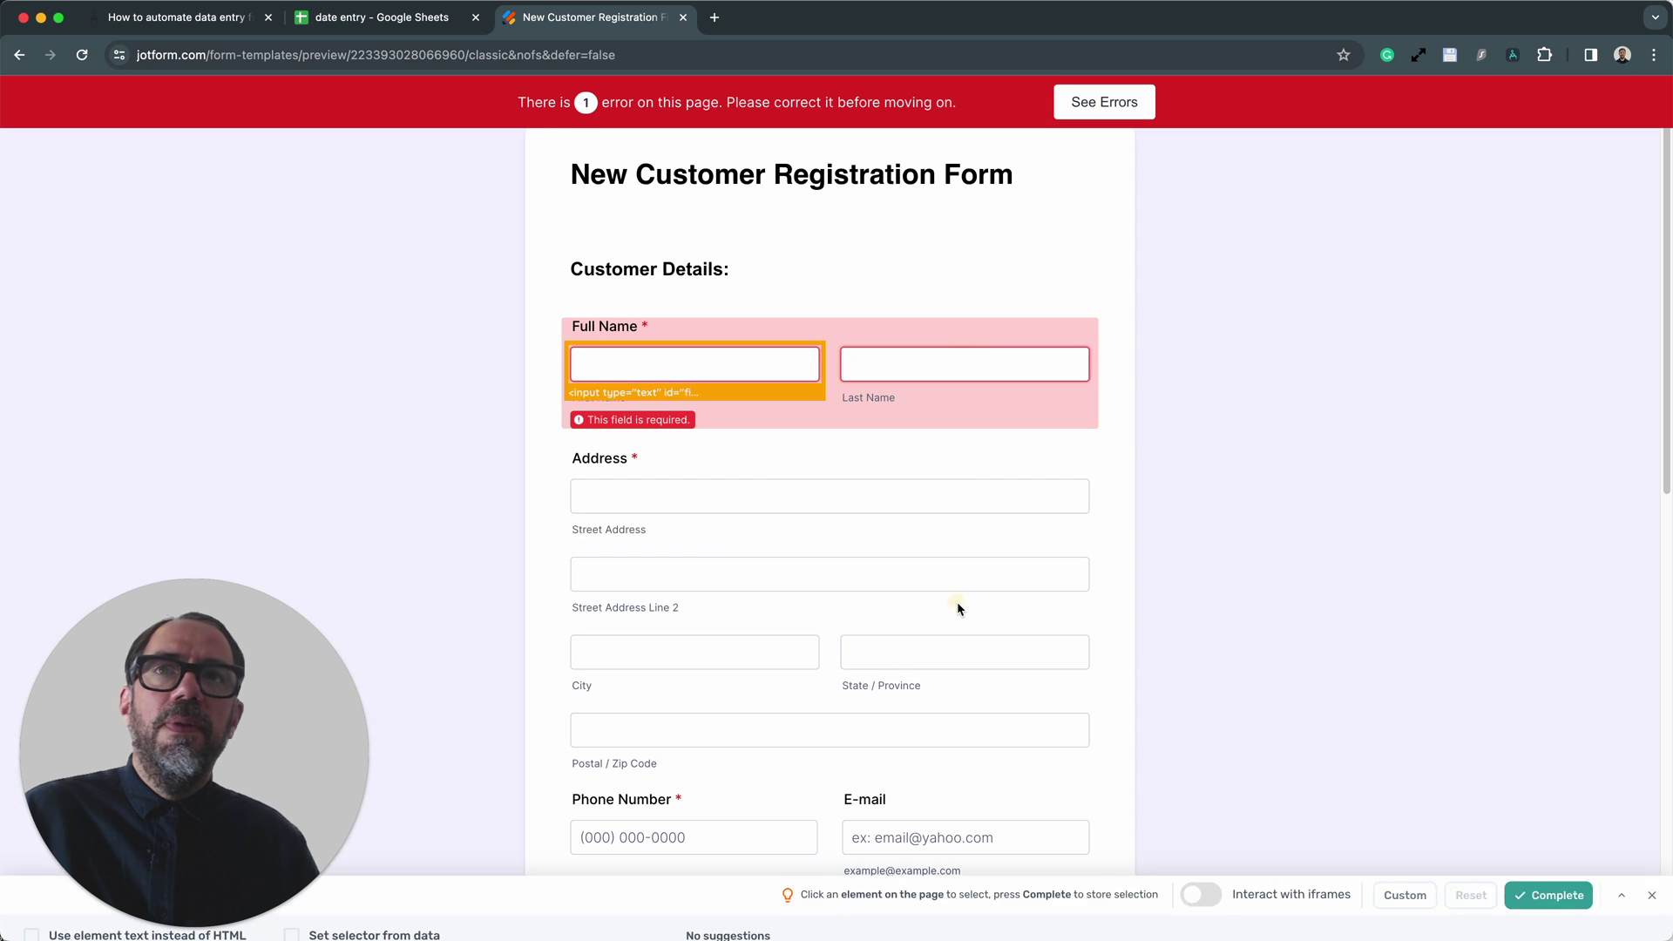
pyautogui.click(937, 388)
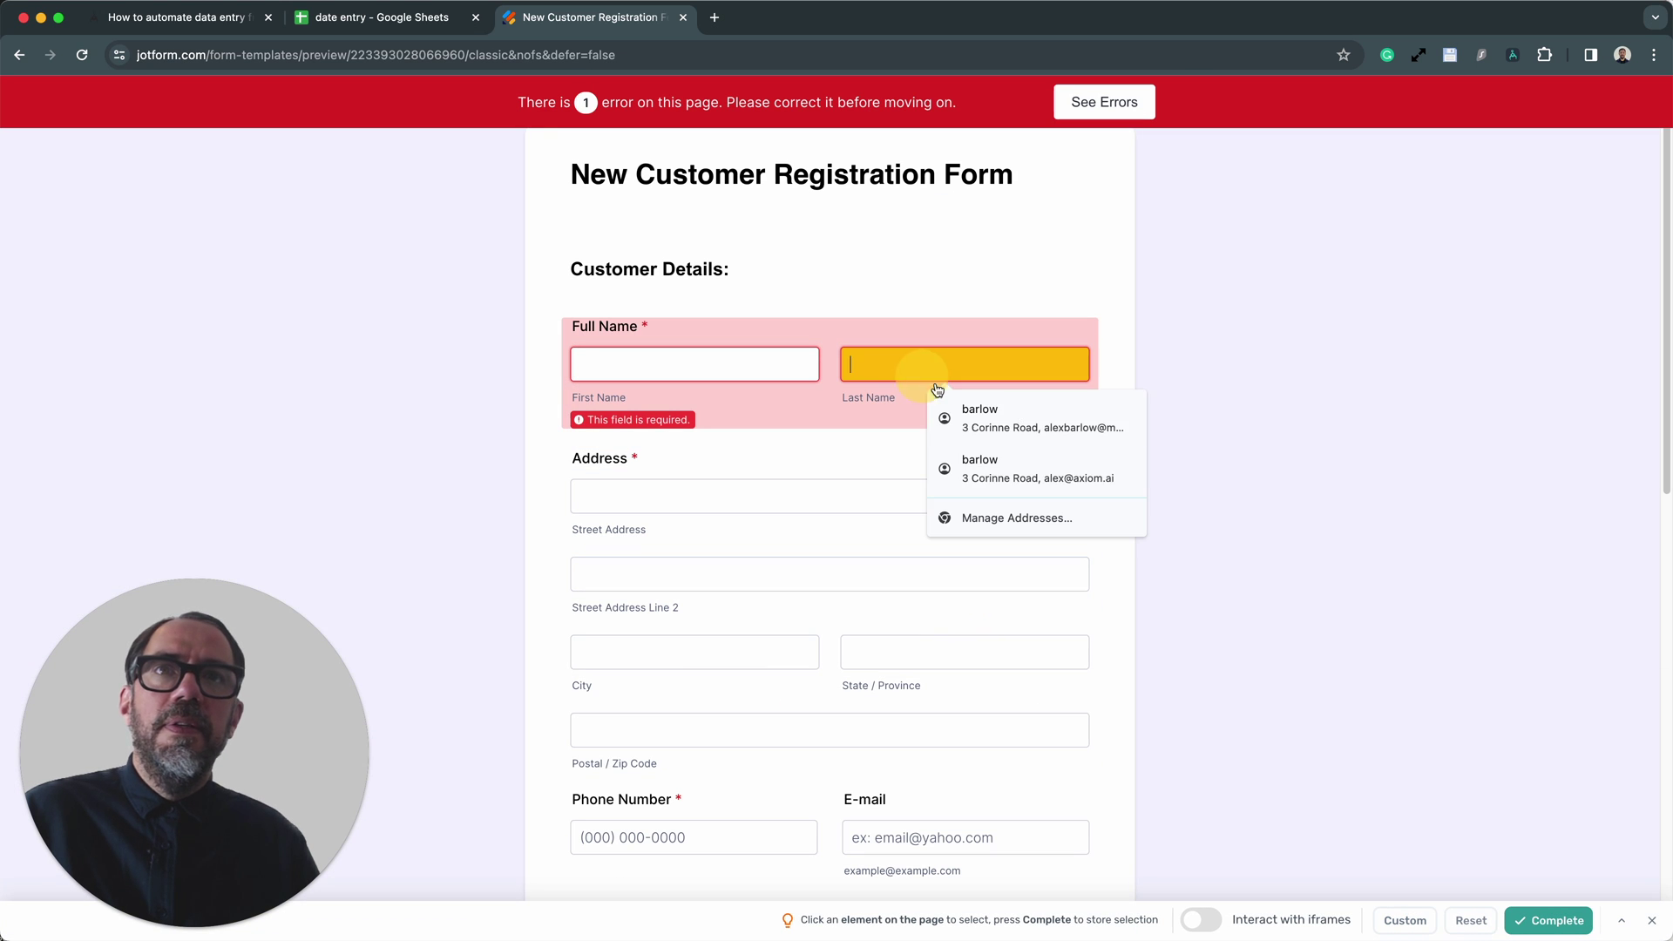
pyautogui.click(1559, 921)
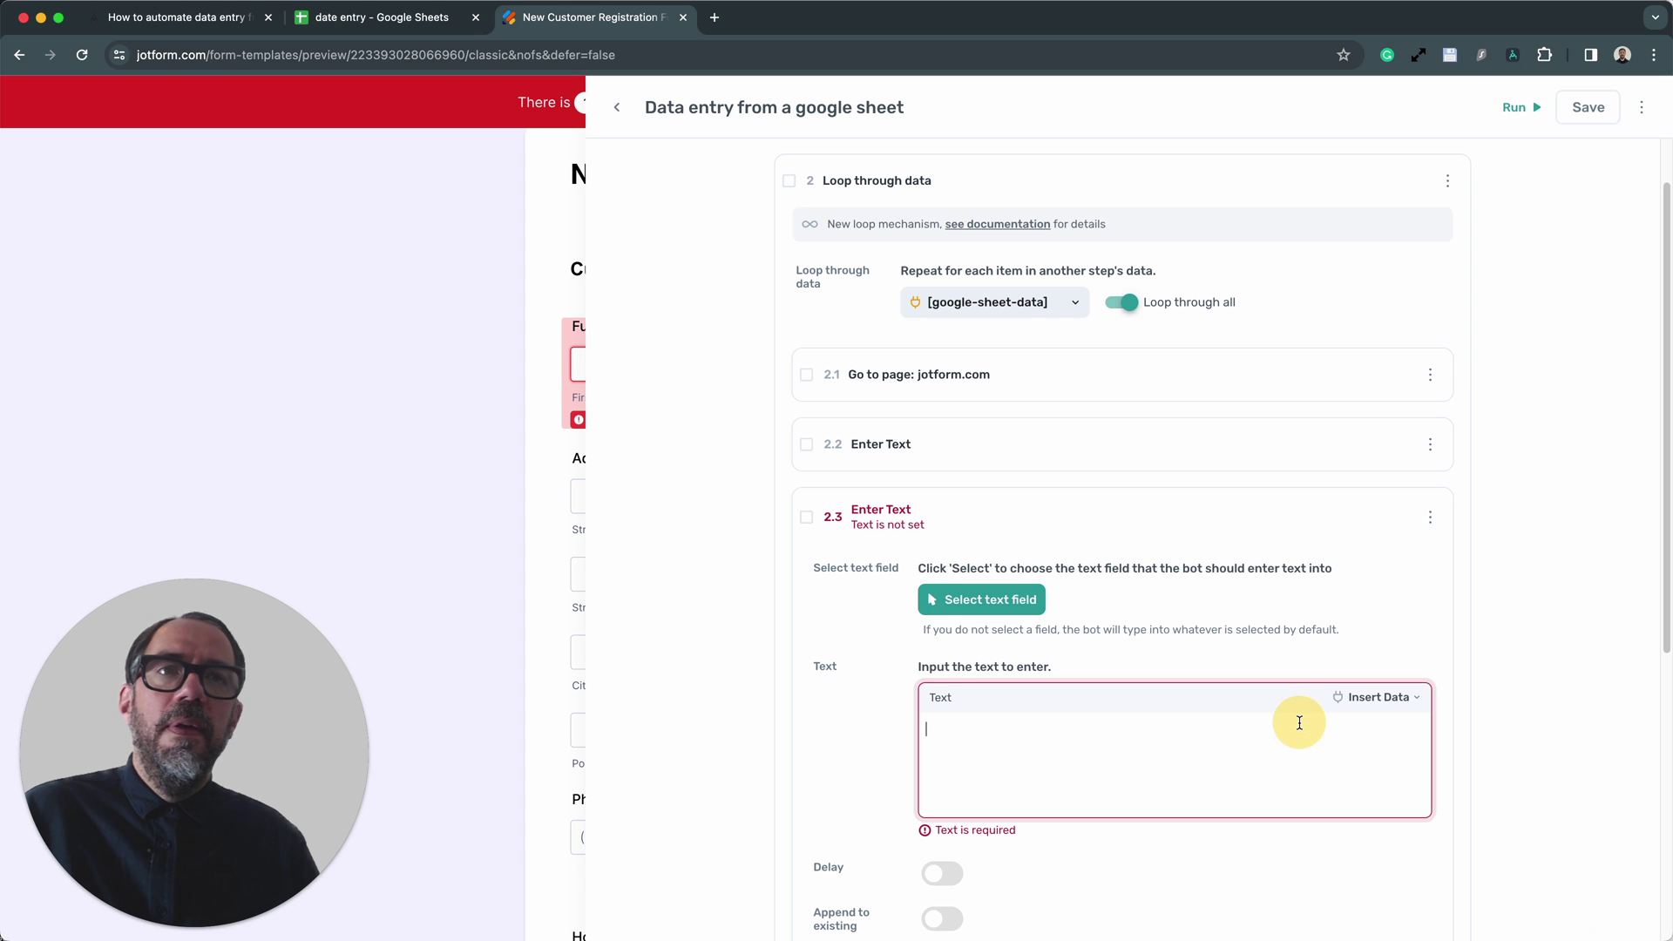
# - Fill step 2.3's text with google-sheet-data Column B and save it
pyautogui.click(1198, 765)
pyautogui.scroll(-2, 1133, 714)
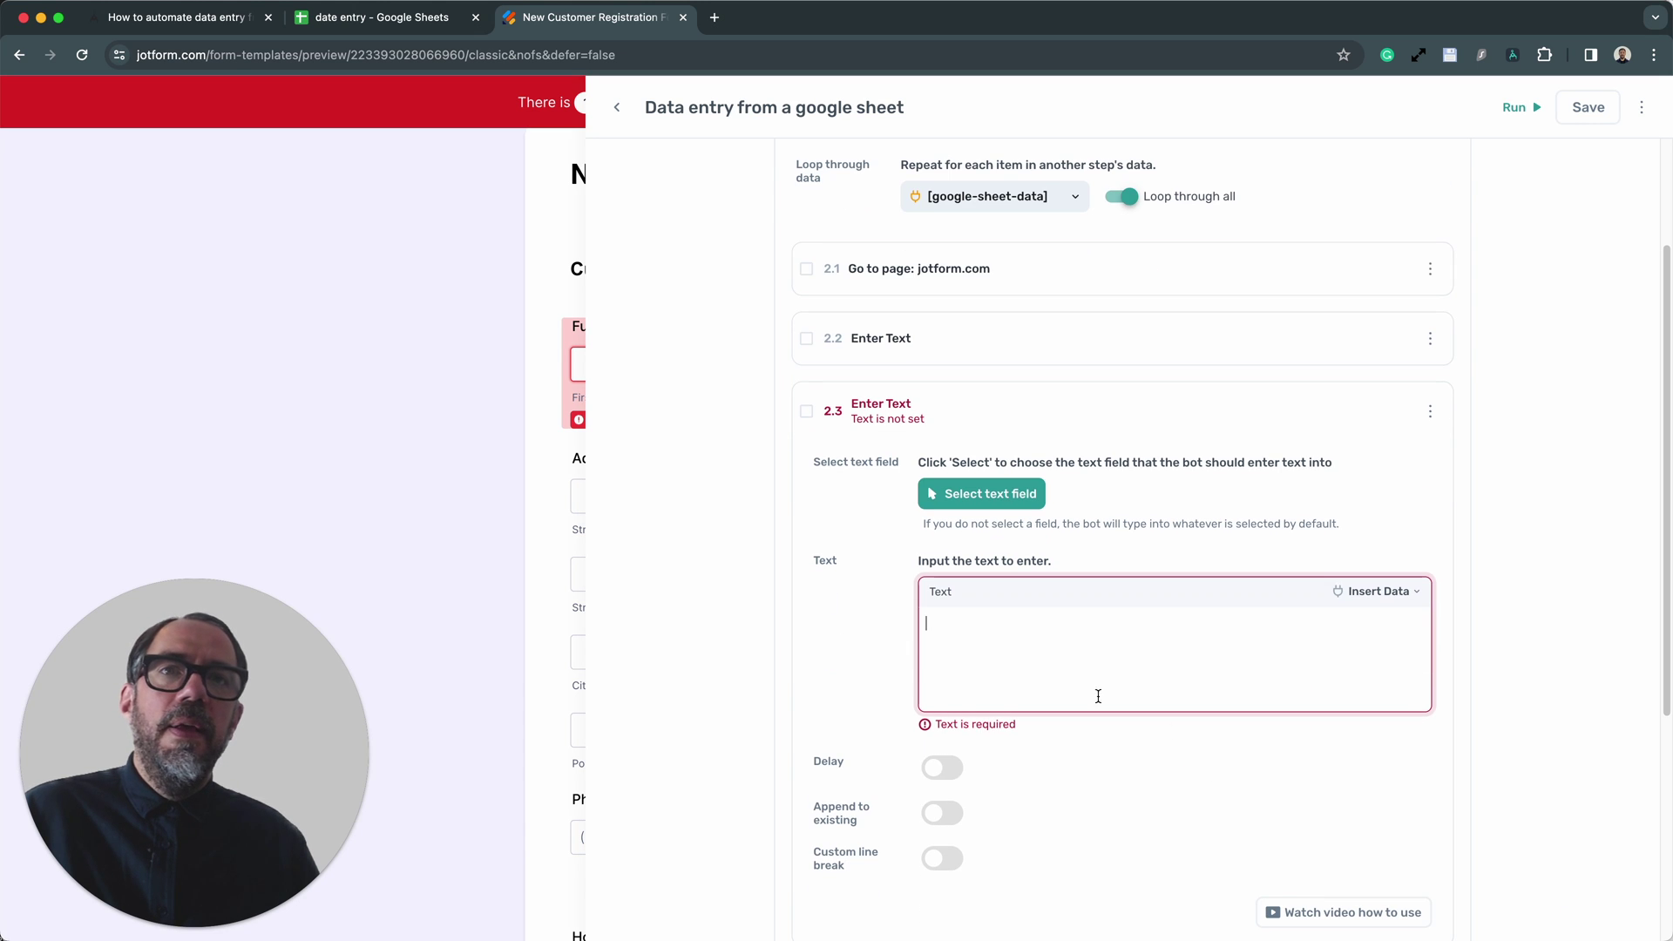
pyautogui.click(1366, 594)
pyautogui.click(1345, 627)
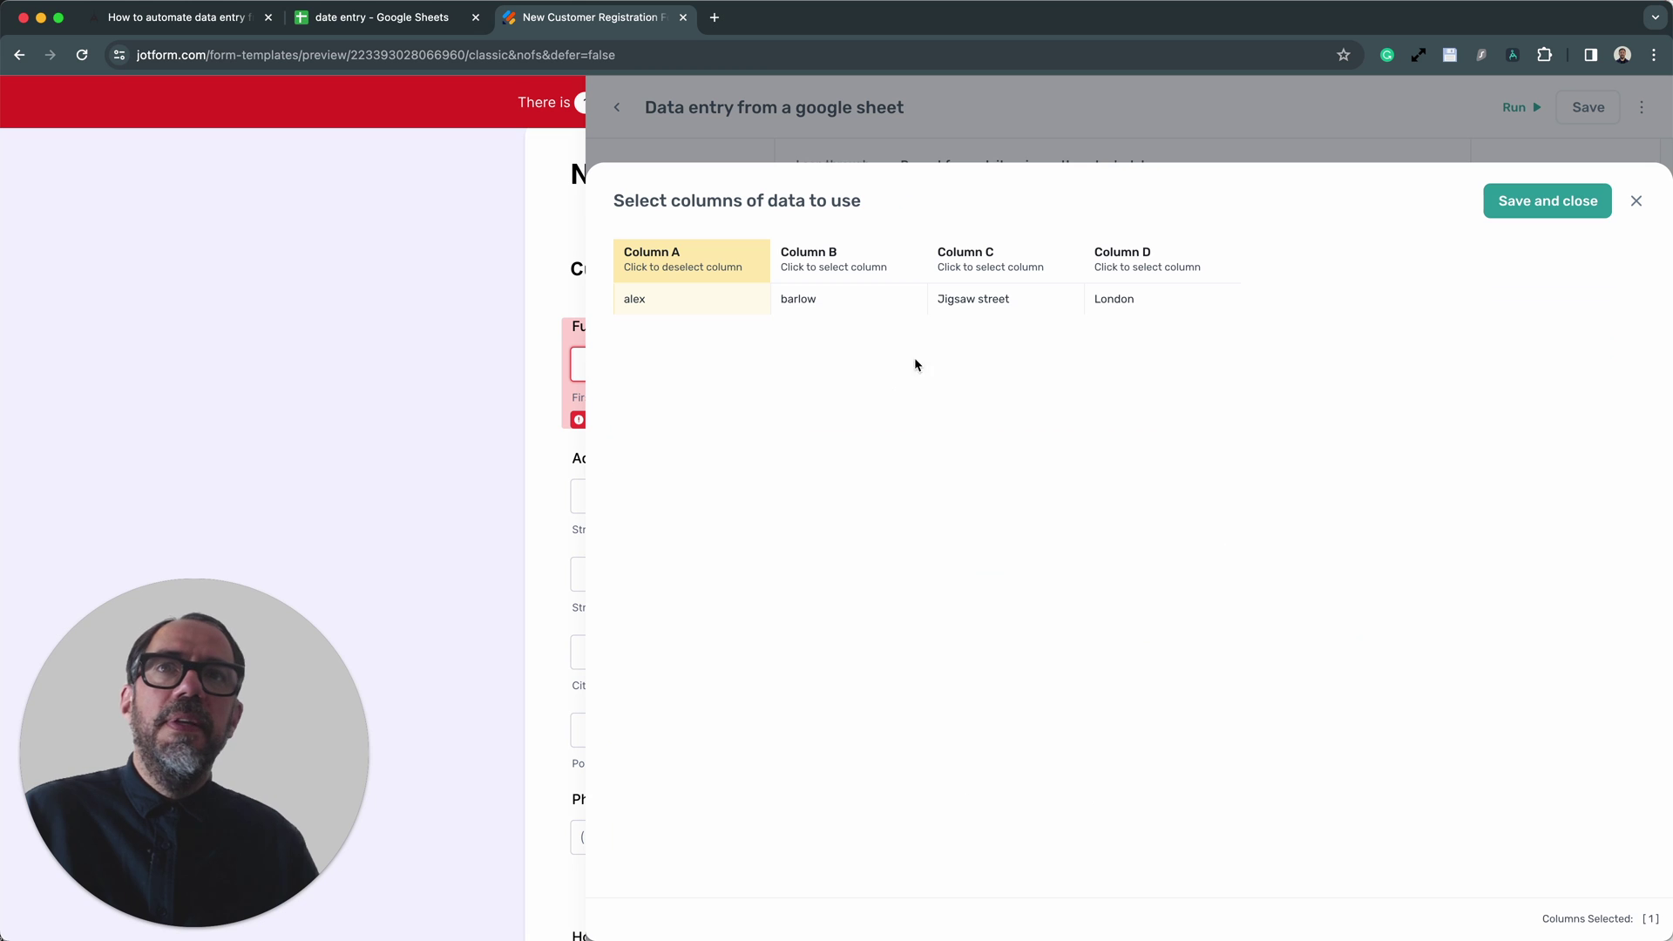
pyautogui.click(865, 284)
pyautogui.click(1501, 212)
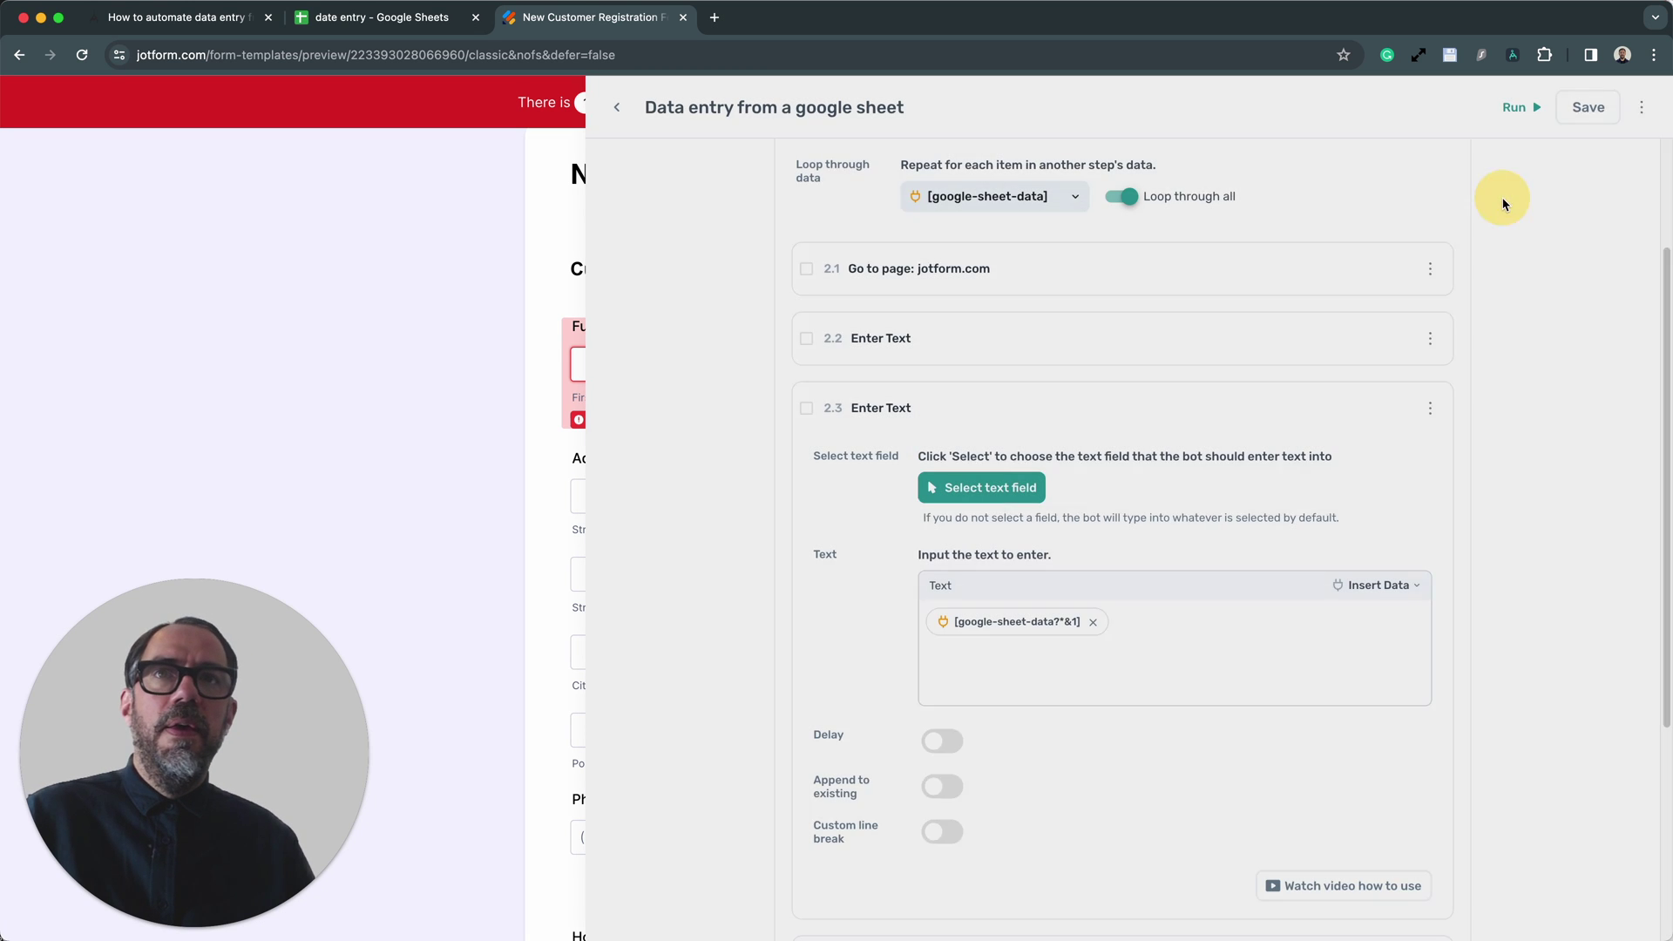
pyautogui.click(1072, 410)
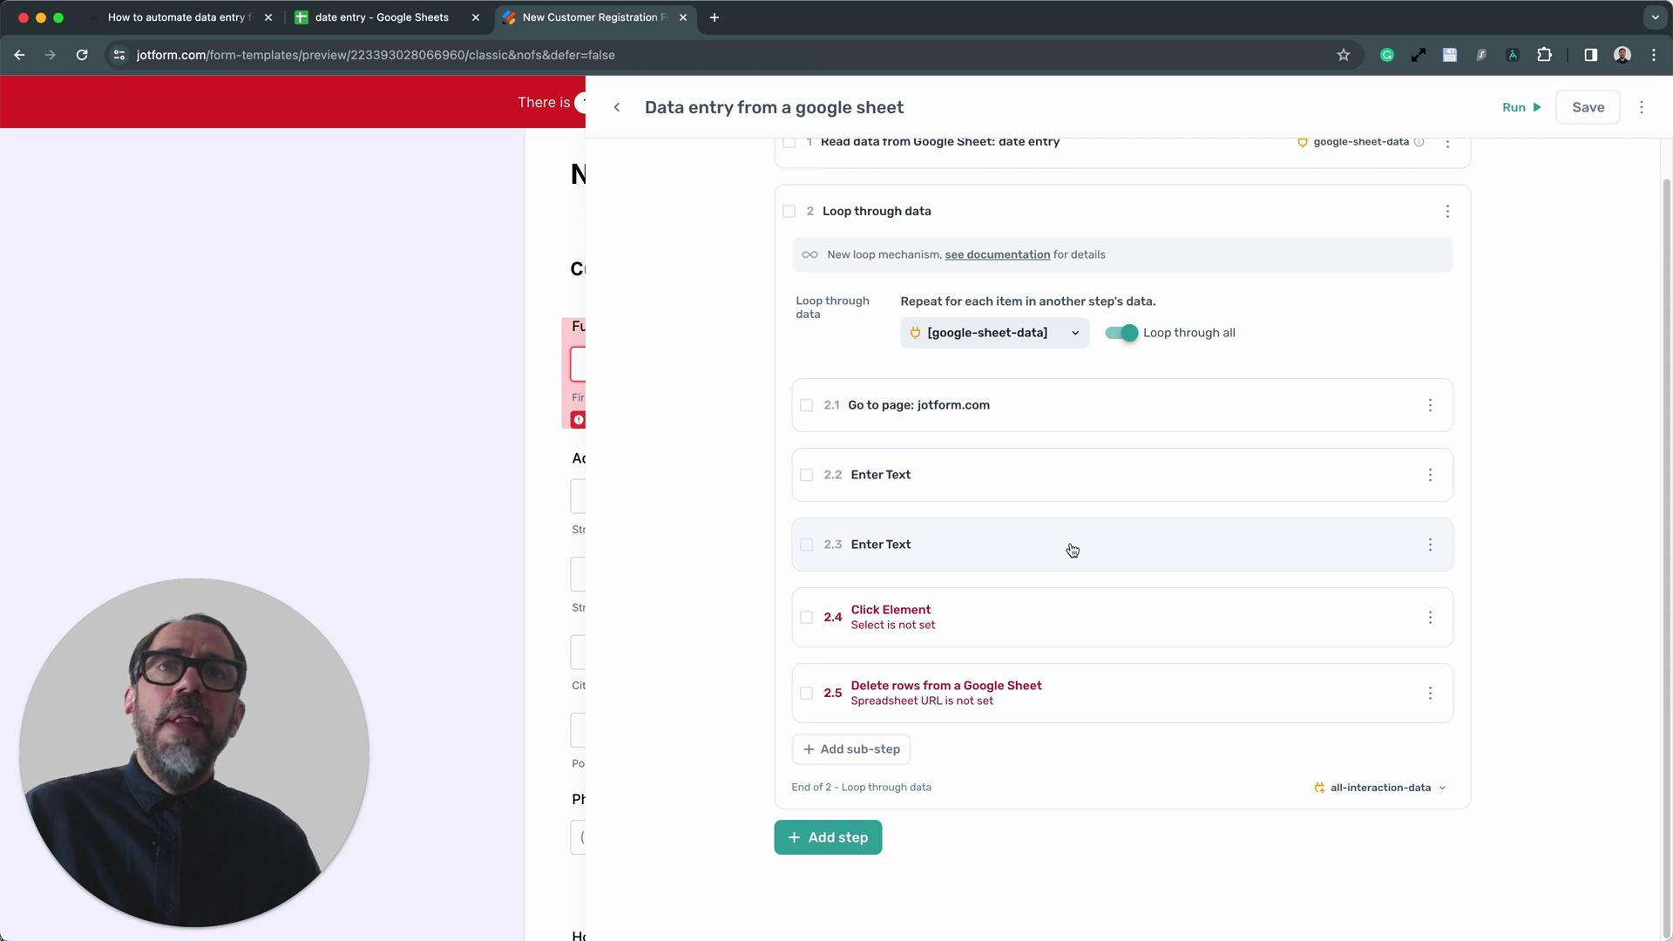
pyautogui.moveTo(802, 509)
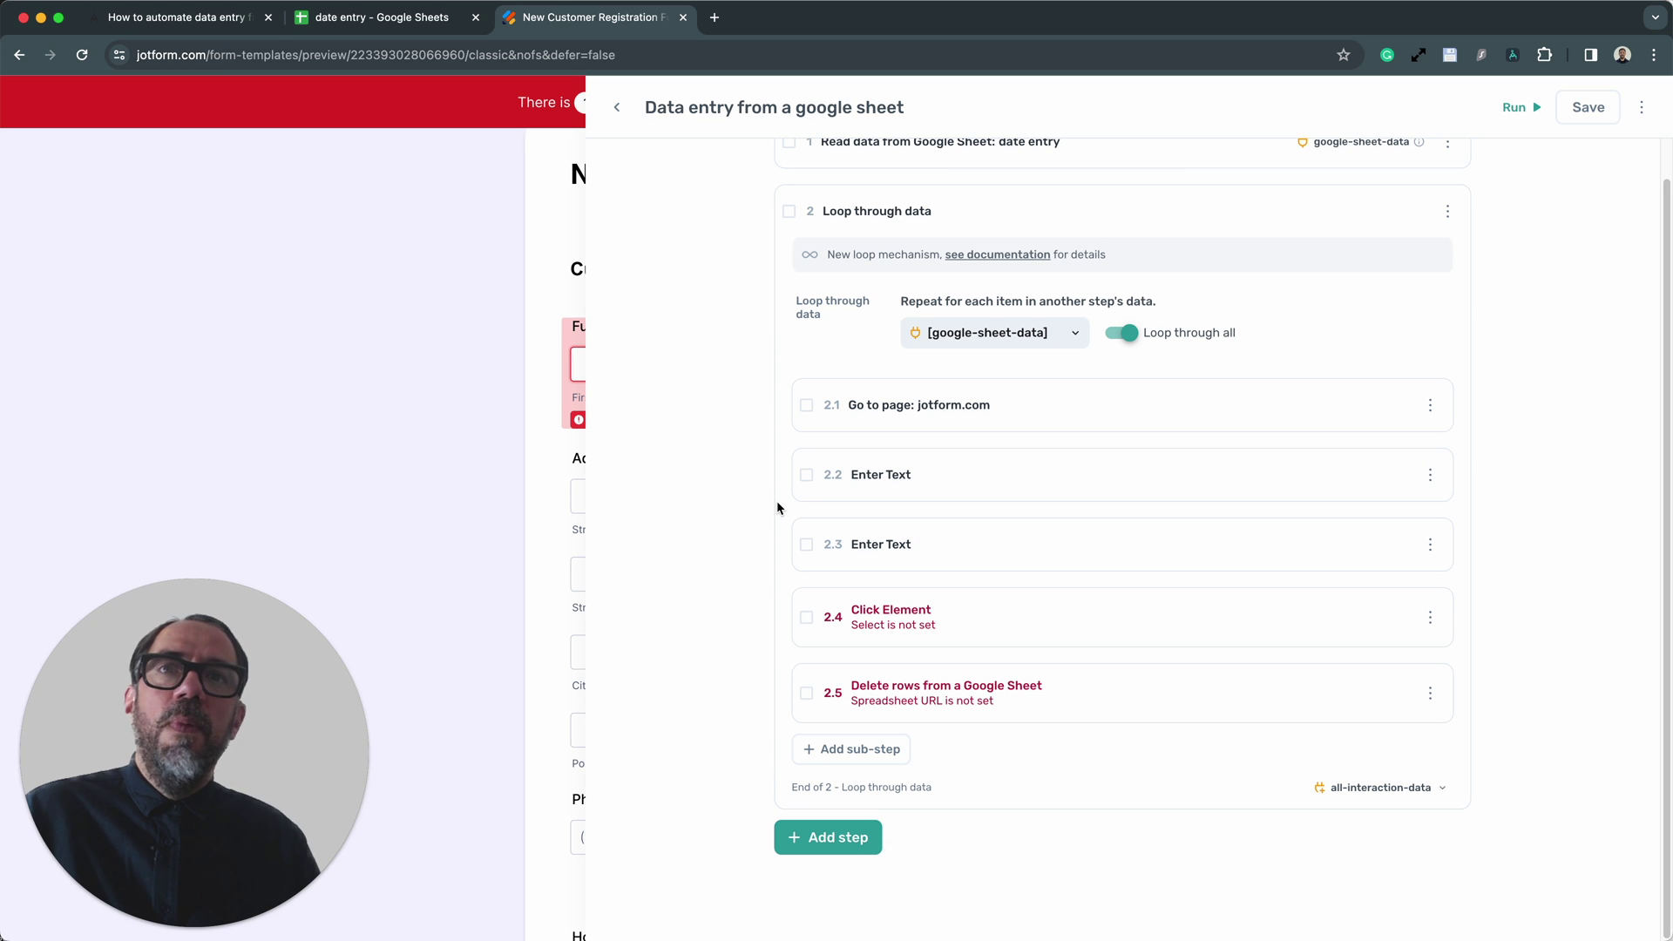
# - Add a new Enter Text step after 2.3 targeting the Street Address field
pyautogui.click(1036, 588)
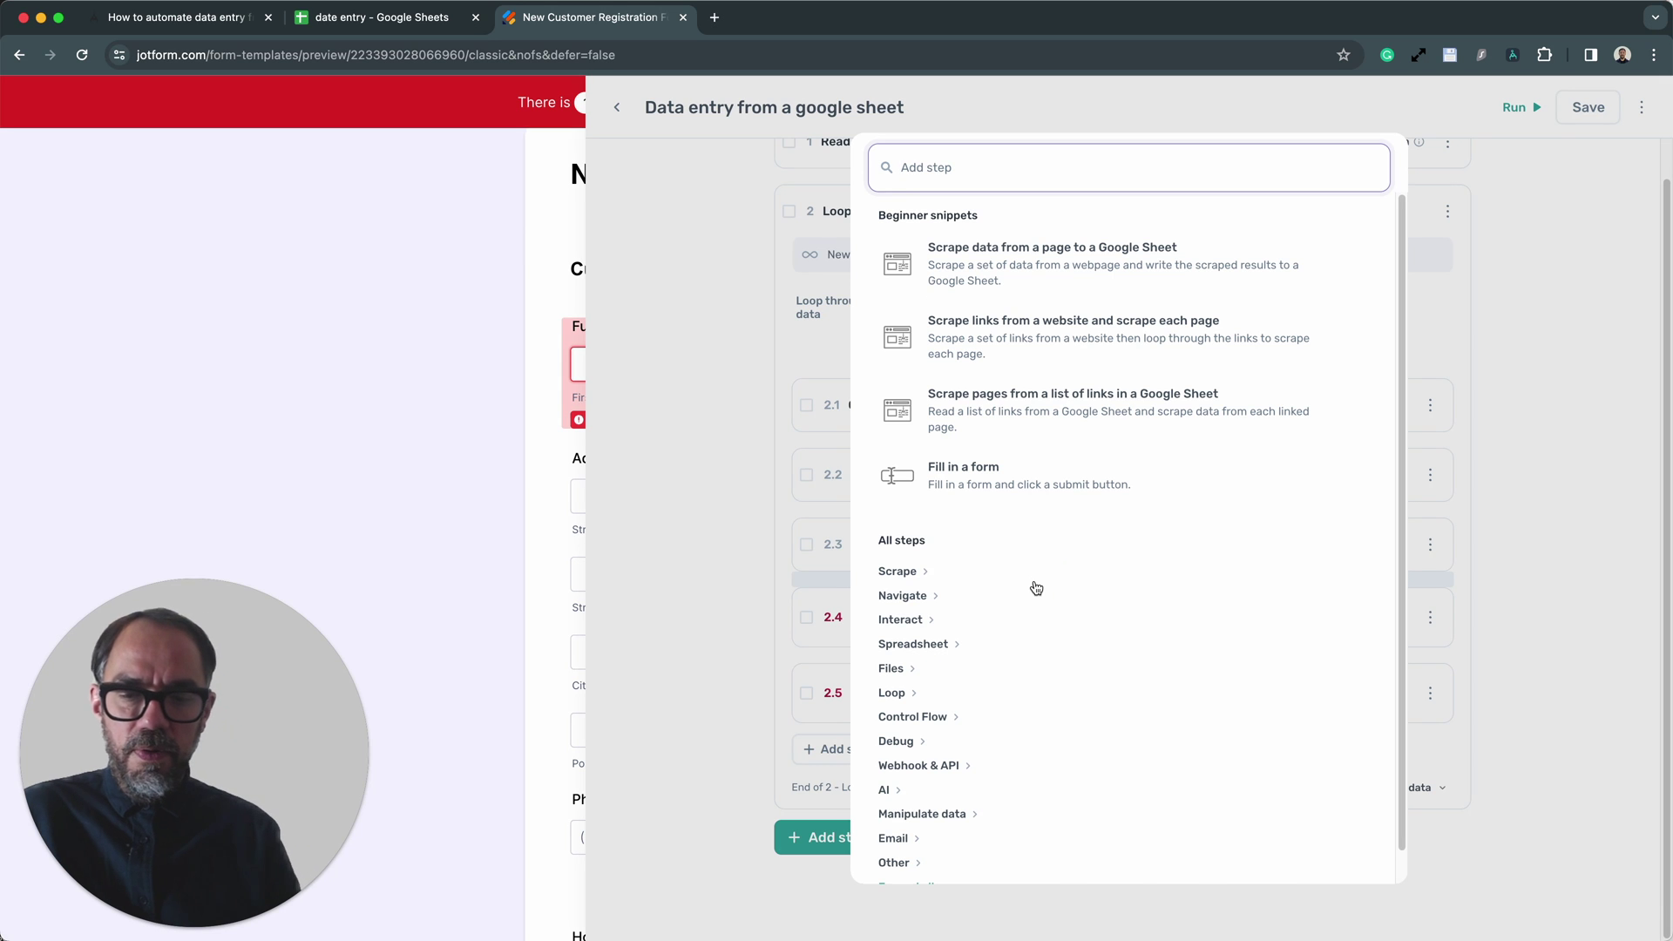
pyautogui.write('enter')
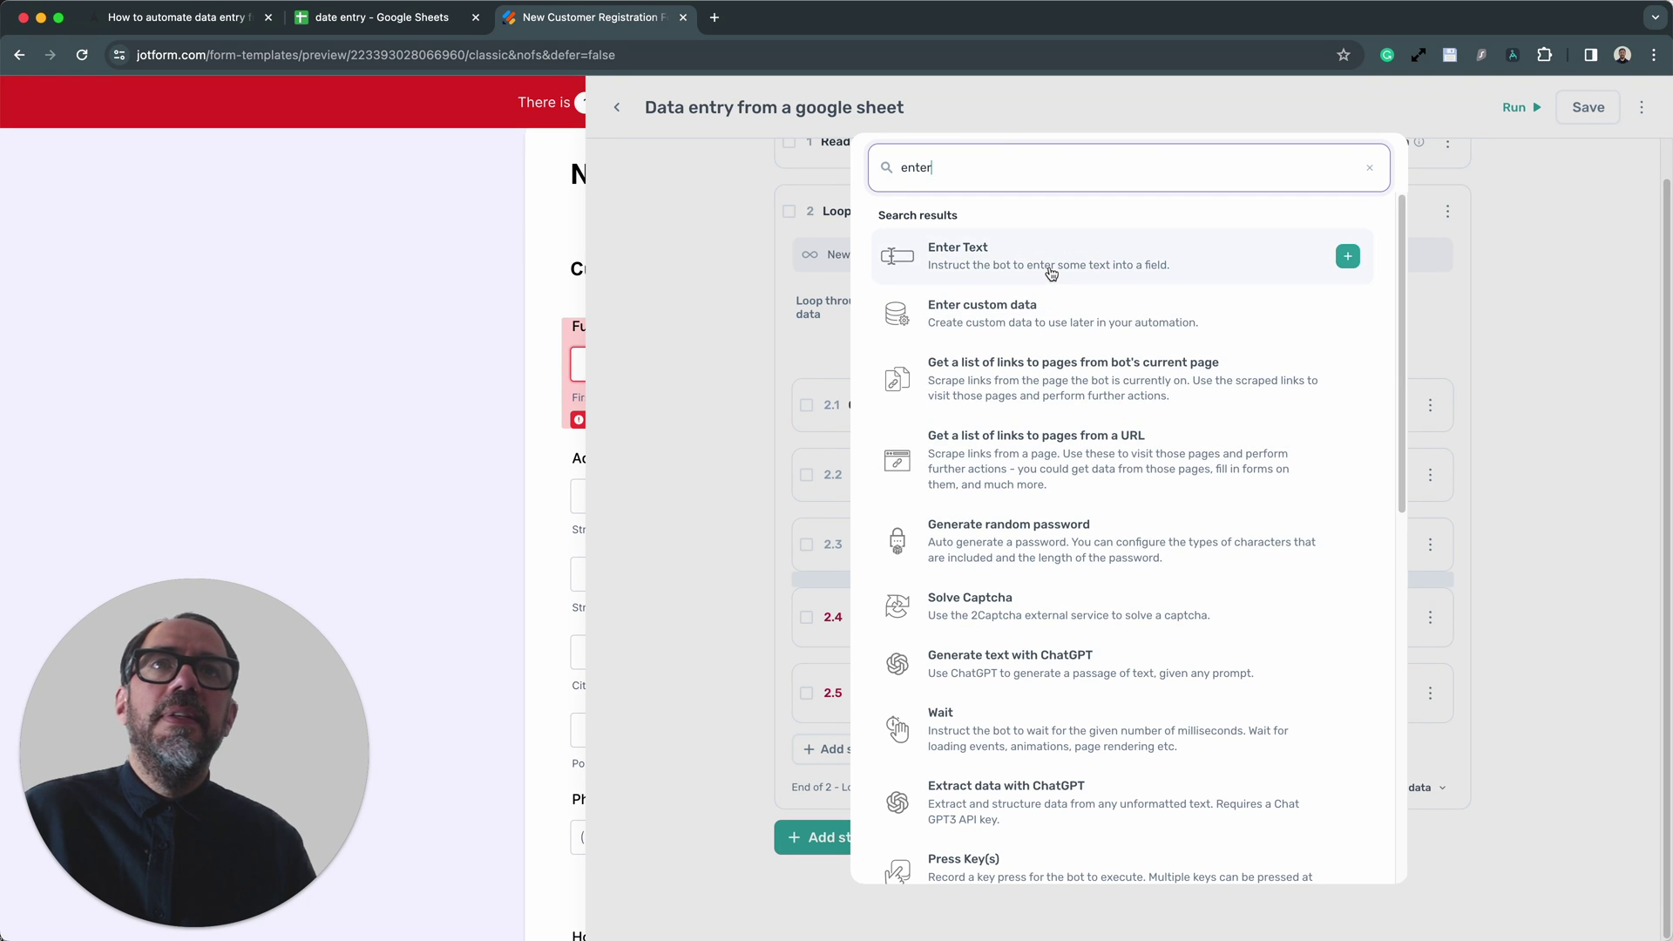
pyautogui.click(1051, 274)
pyautogui.click(991, 591)
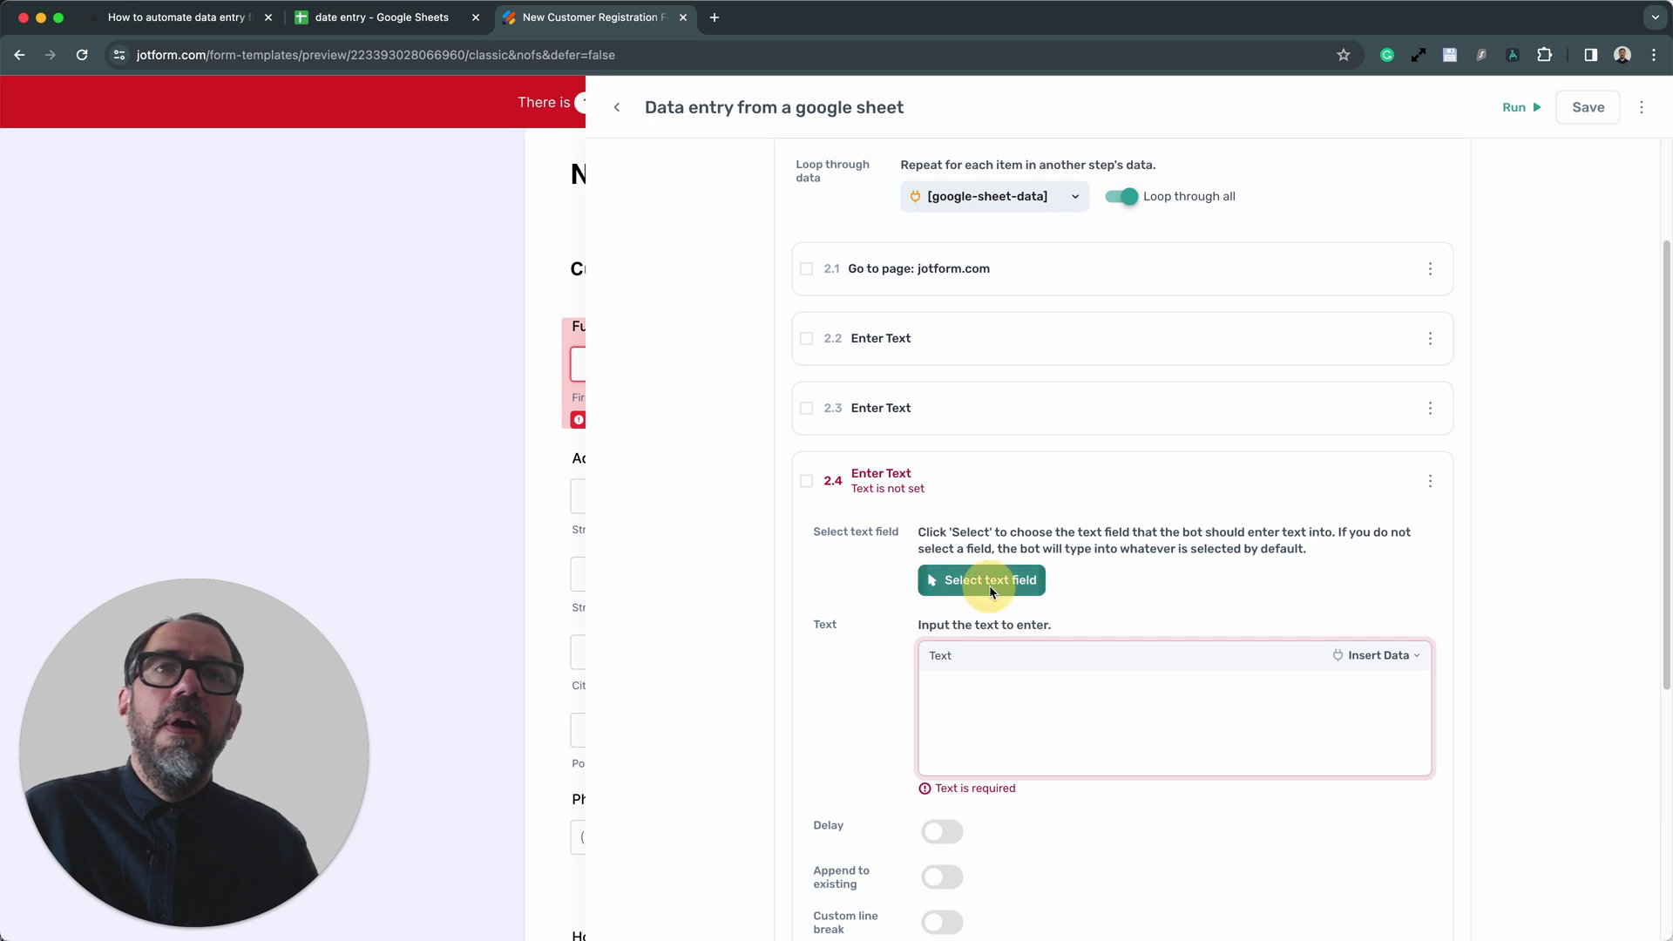
pyautogui.click(691, 489)
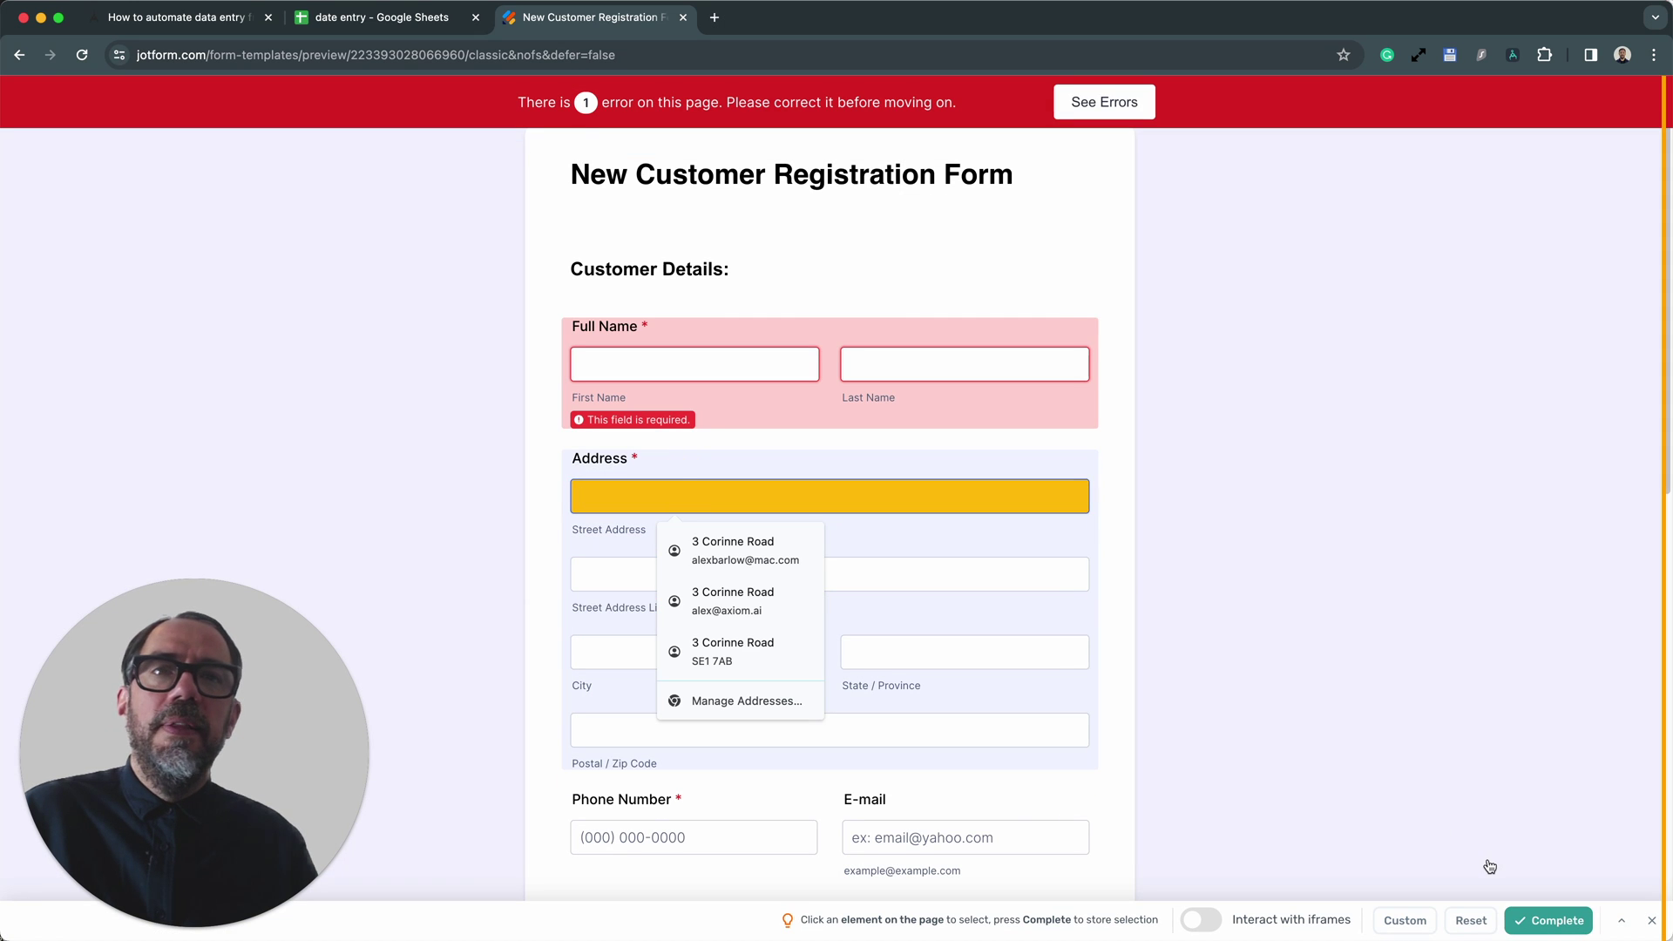
pyautogui.click(1551, 921)
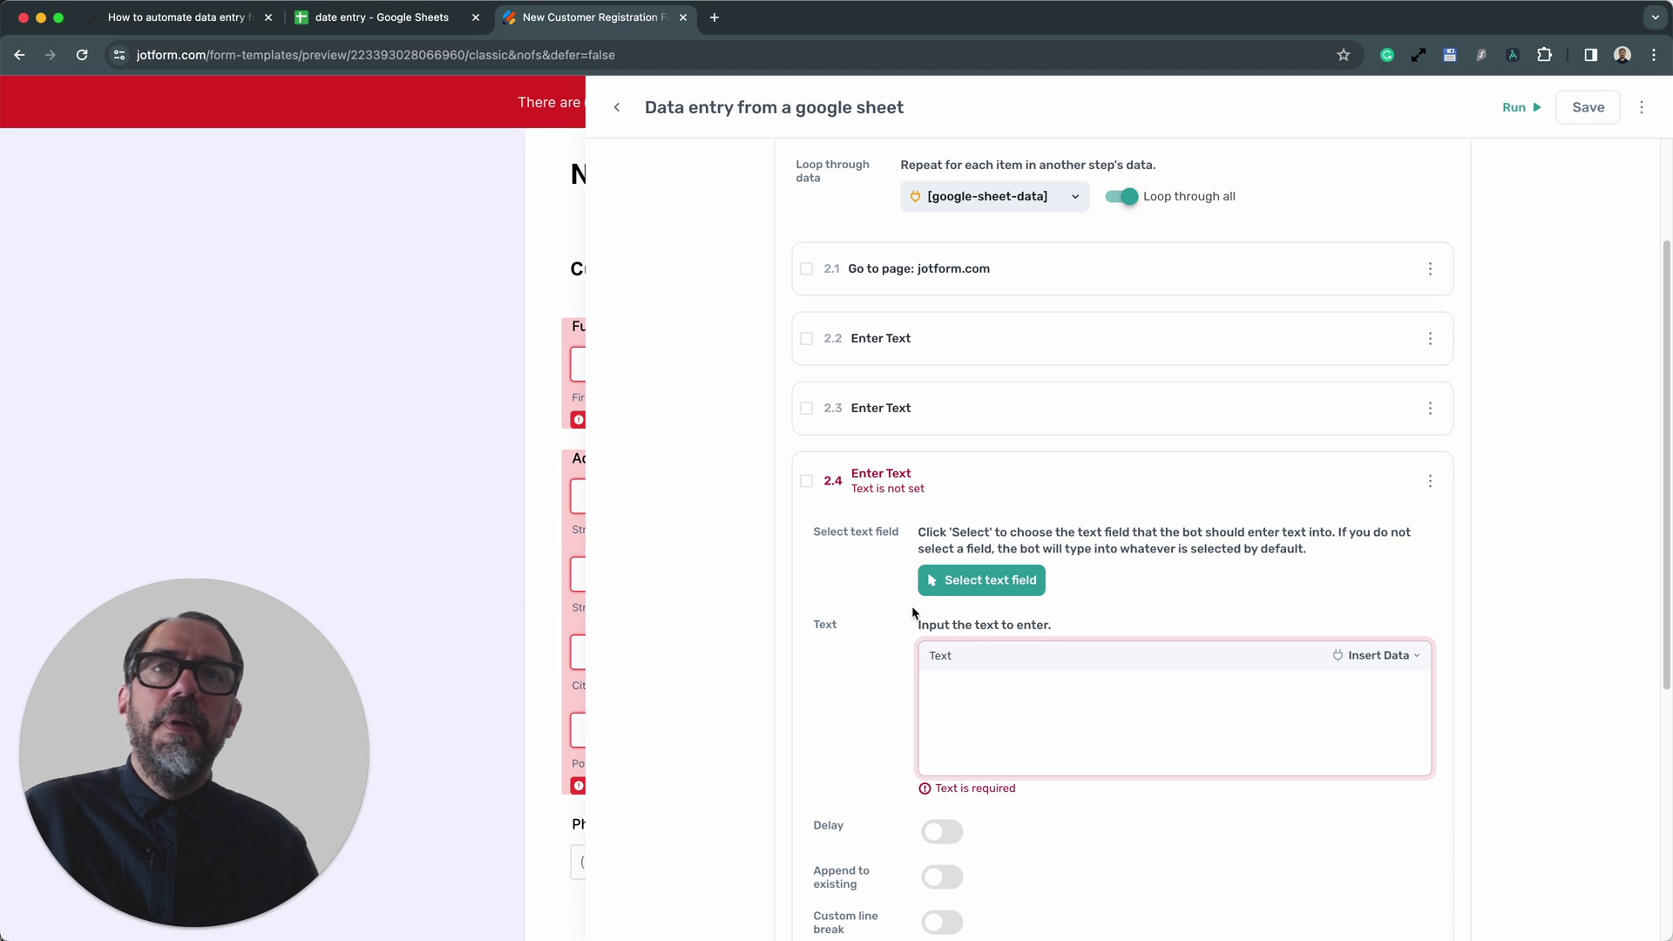
# - Set step 2.4's text to google-sheet-data Column C and save it
pyautogui.click(1064, 480)
pyautogui.click(1064, 479)
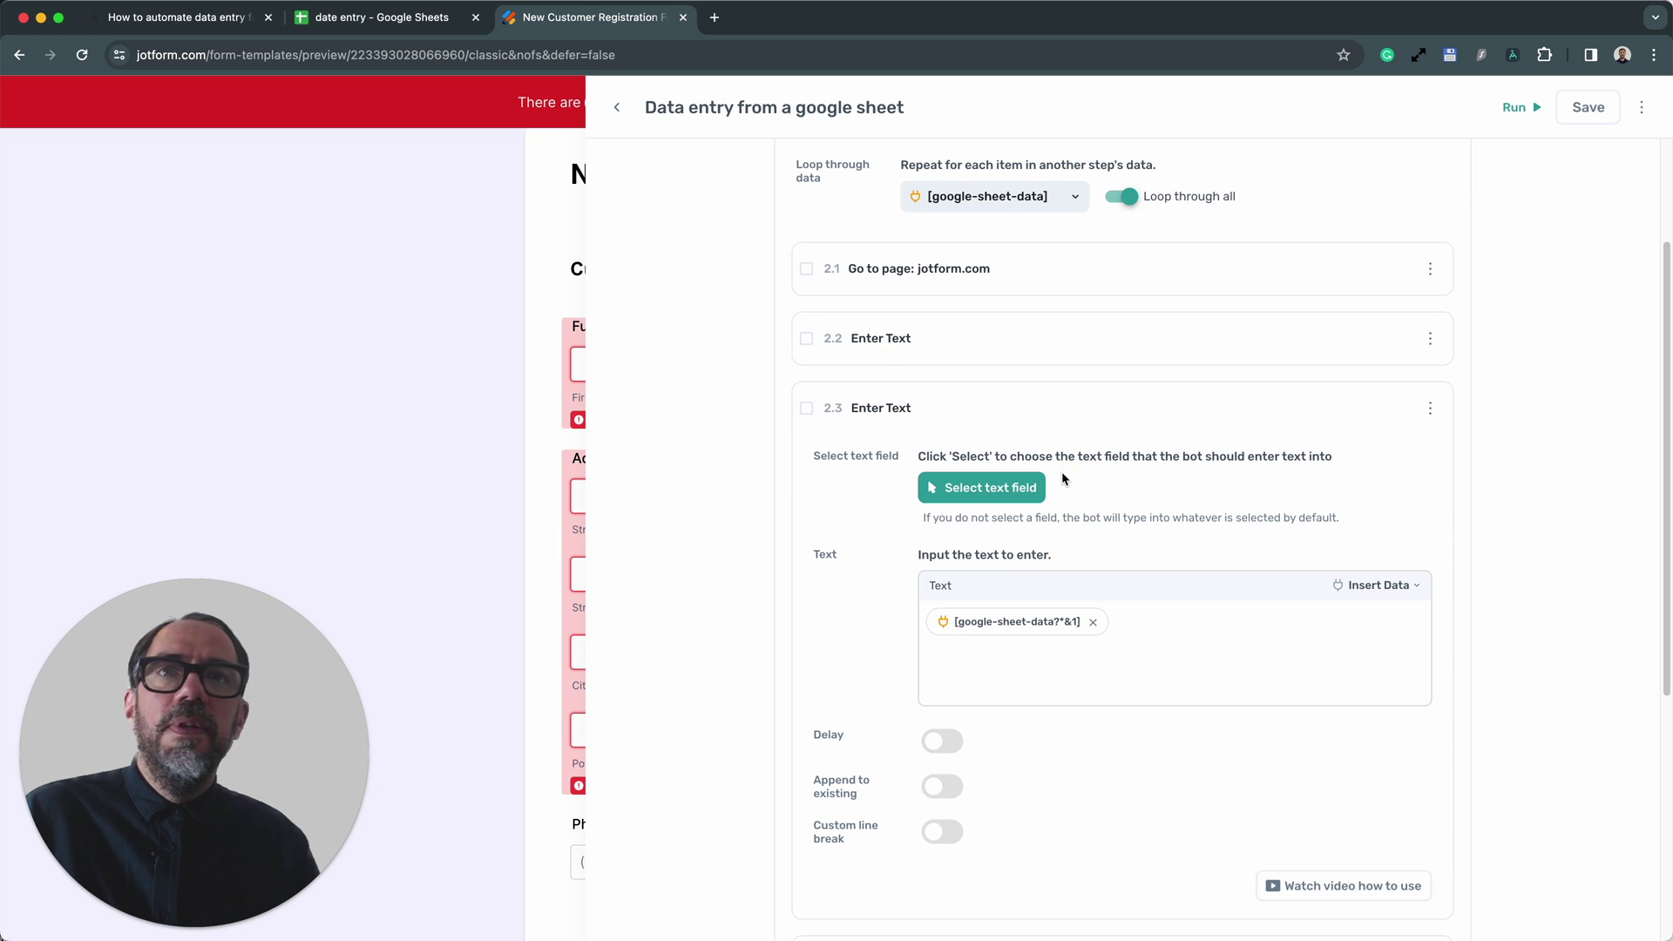
pyautogui.click(1057, 411)
pyautogui.click(1035, 557)
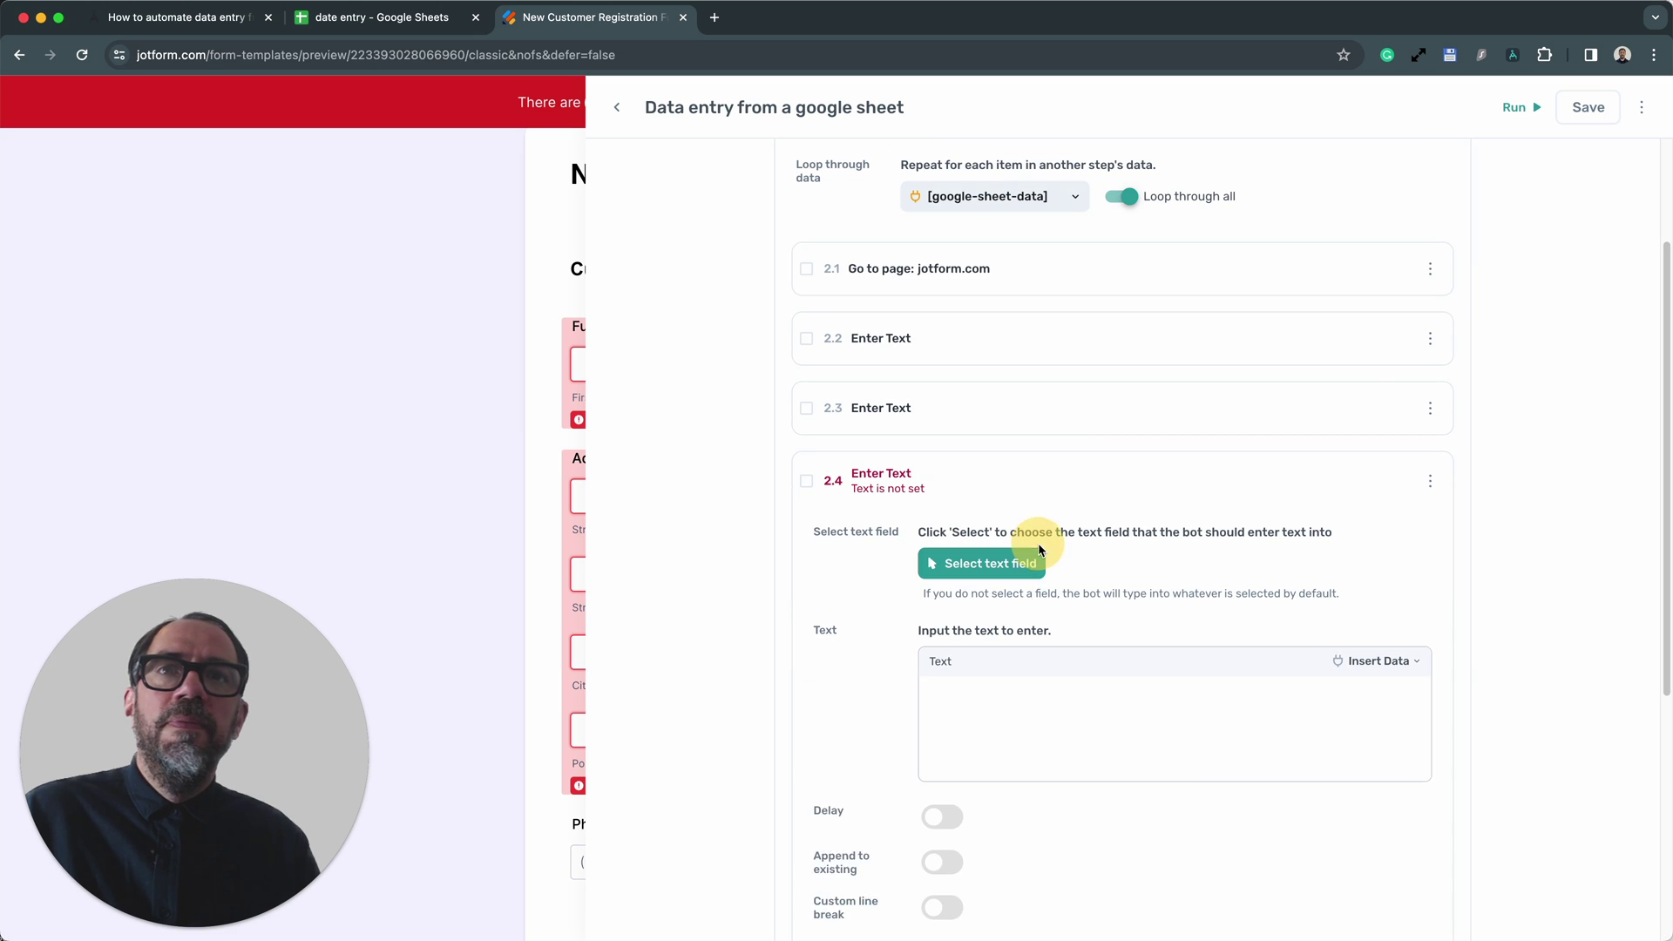
pyautogui.click(1033, 706)
pyautogui.click(1377, 661)
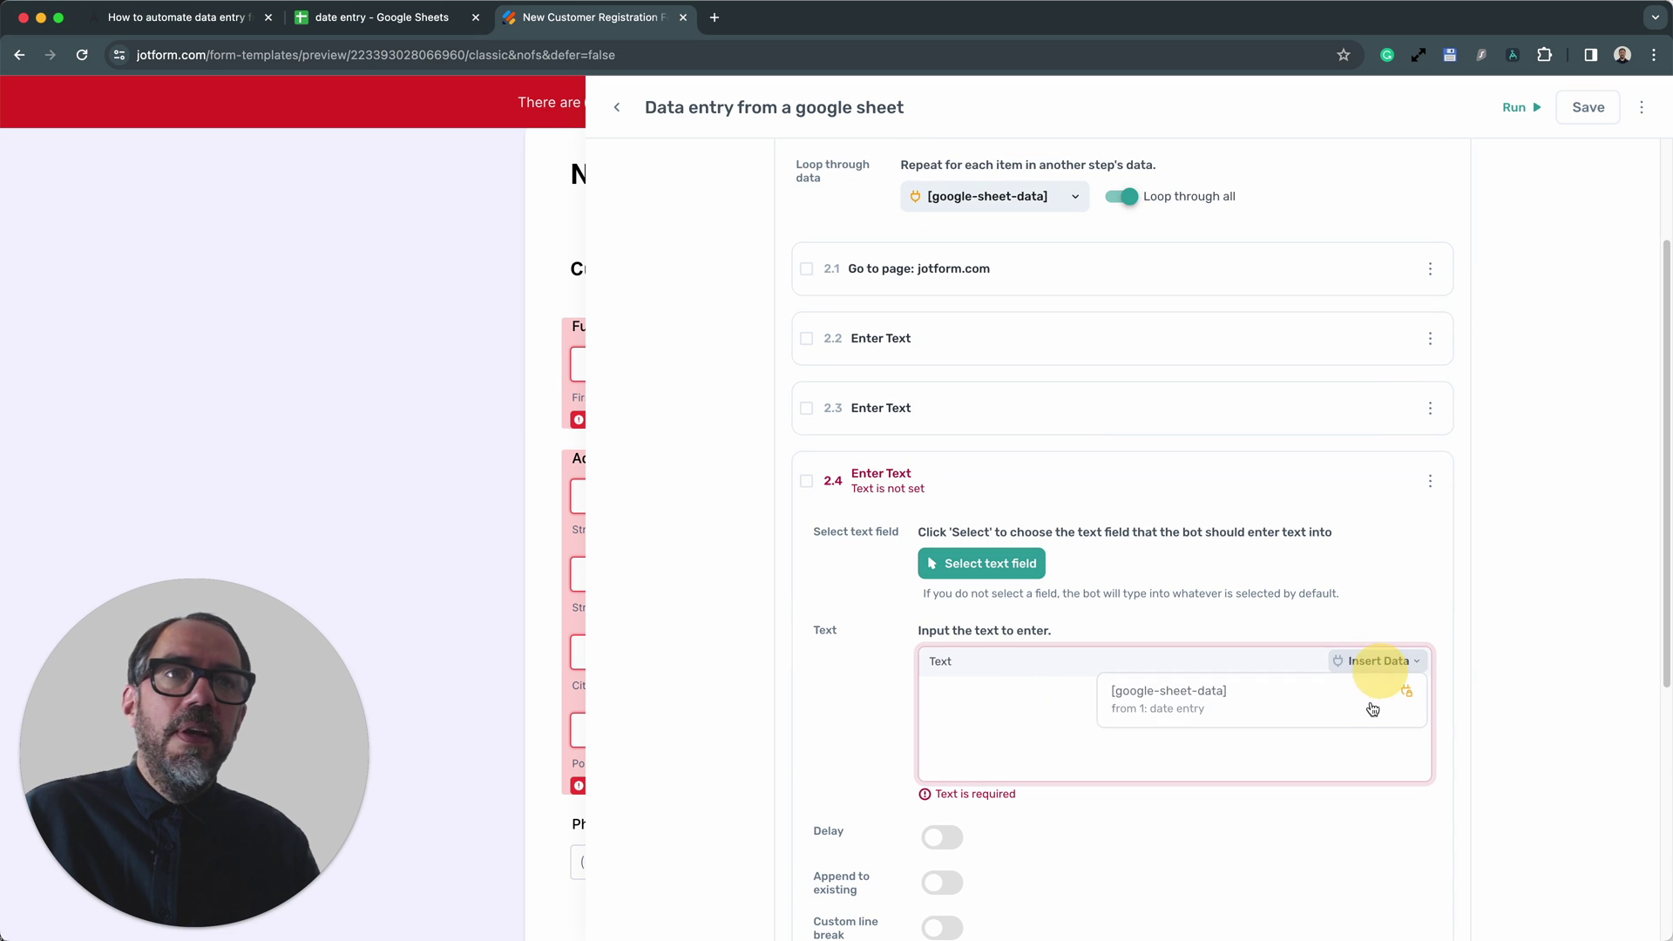
pyautogui.click(1357, 706)
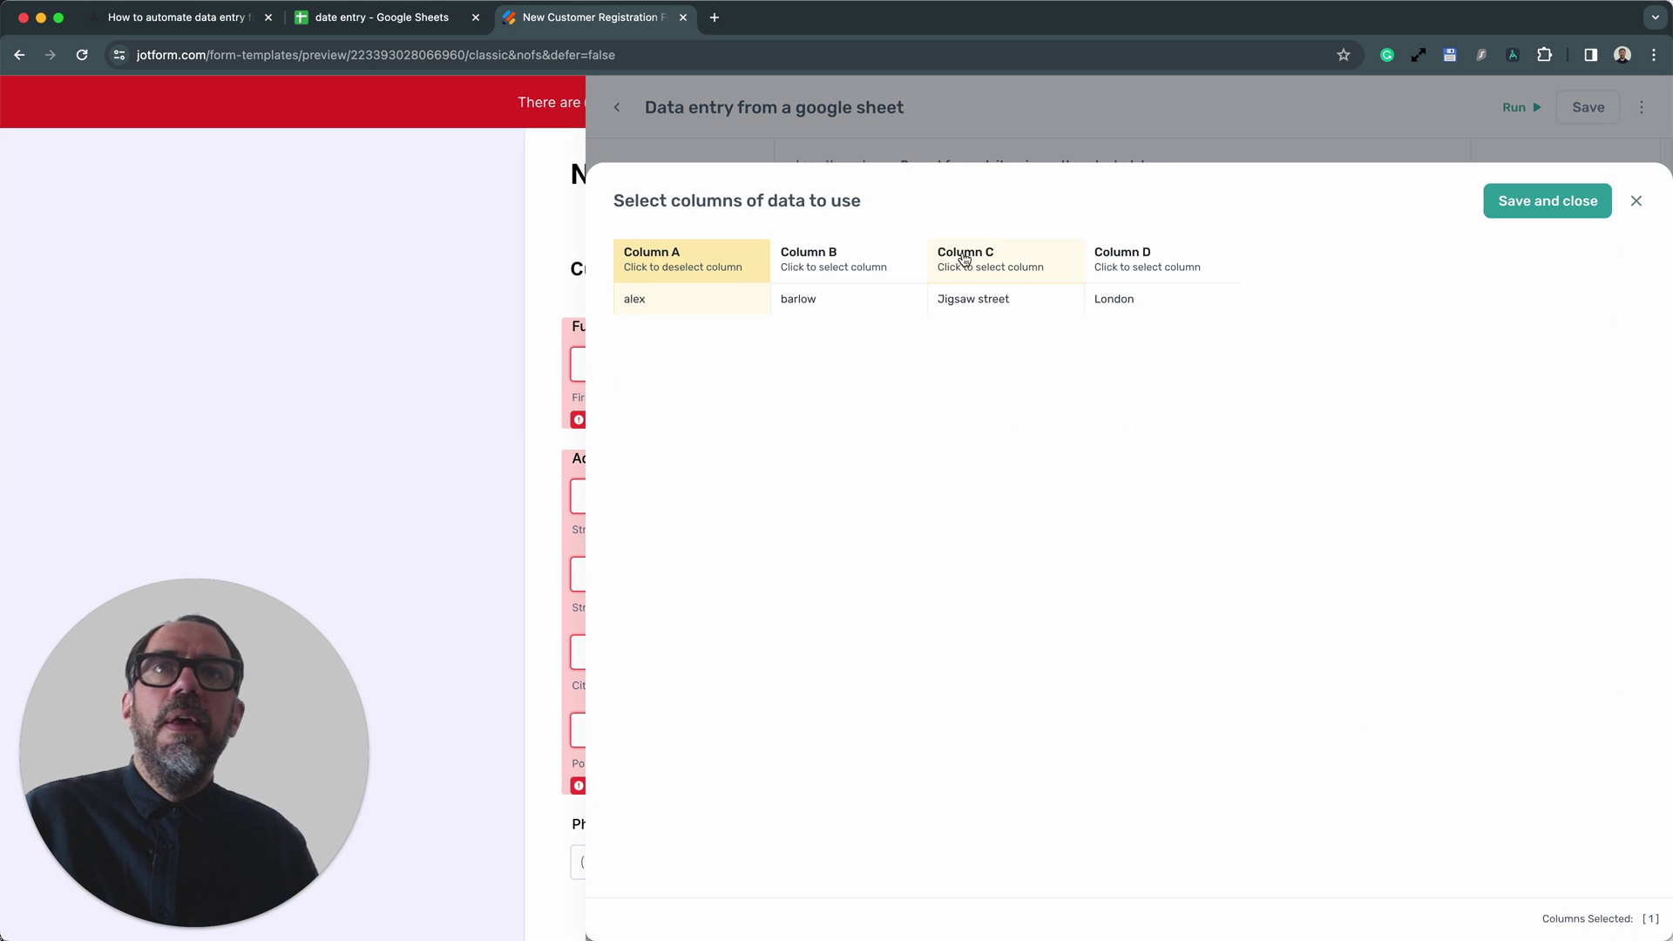
pyautogui.click(962, 258)
pyautogui.click(1521, 220)
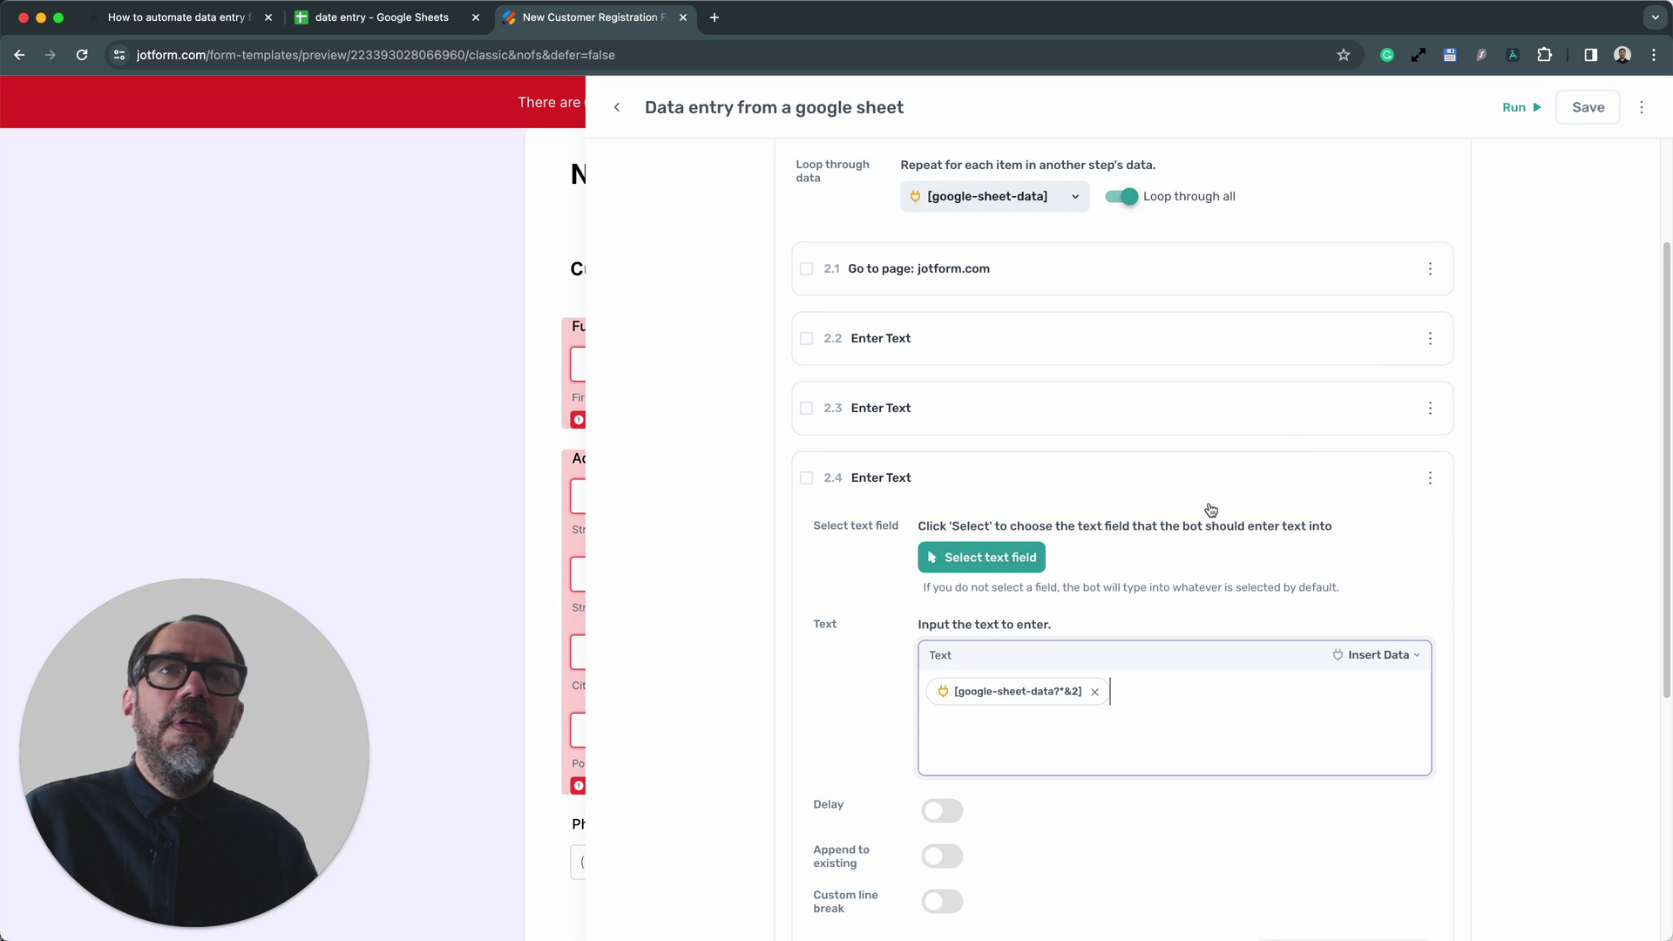
pyautogui.click(1135, 493)
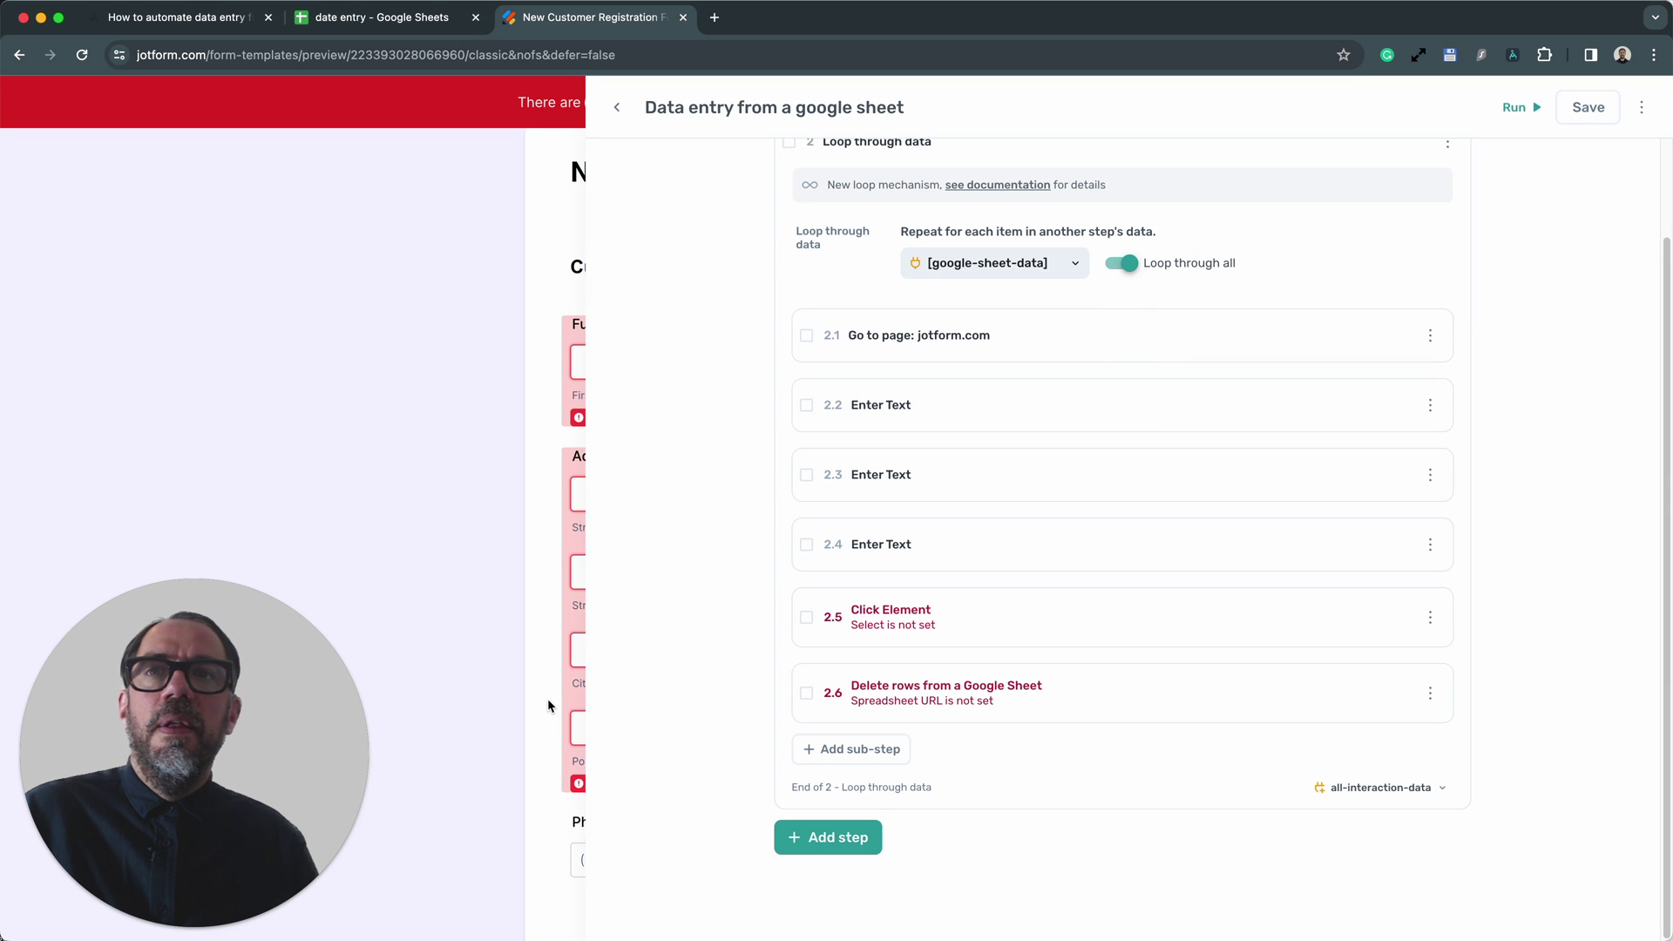
# - Make Click Element step 2.5 click the form's Submit button
pyautogui.click(1039, 620)
pyautogui.click(952, 650)
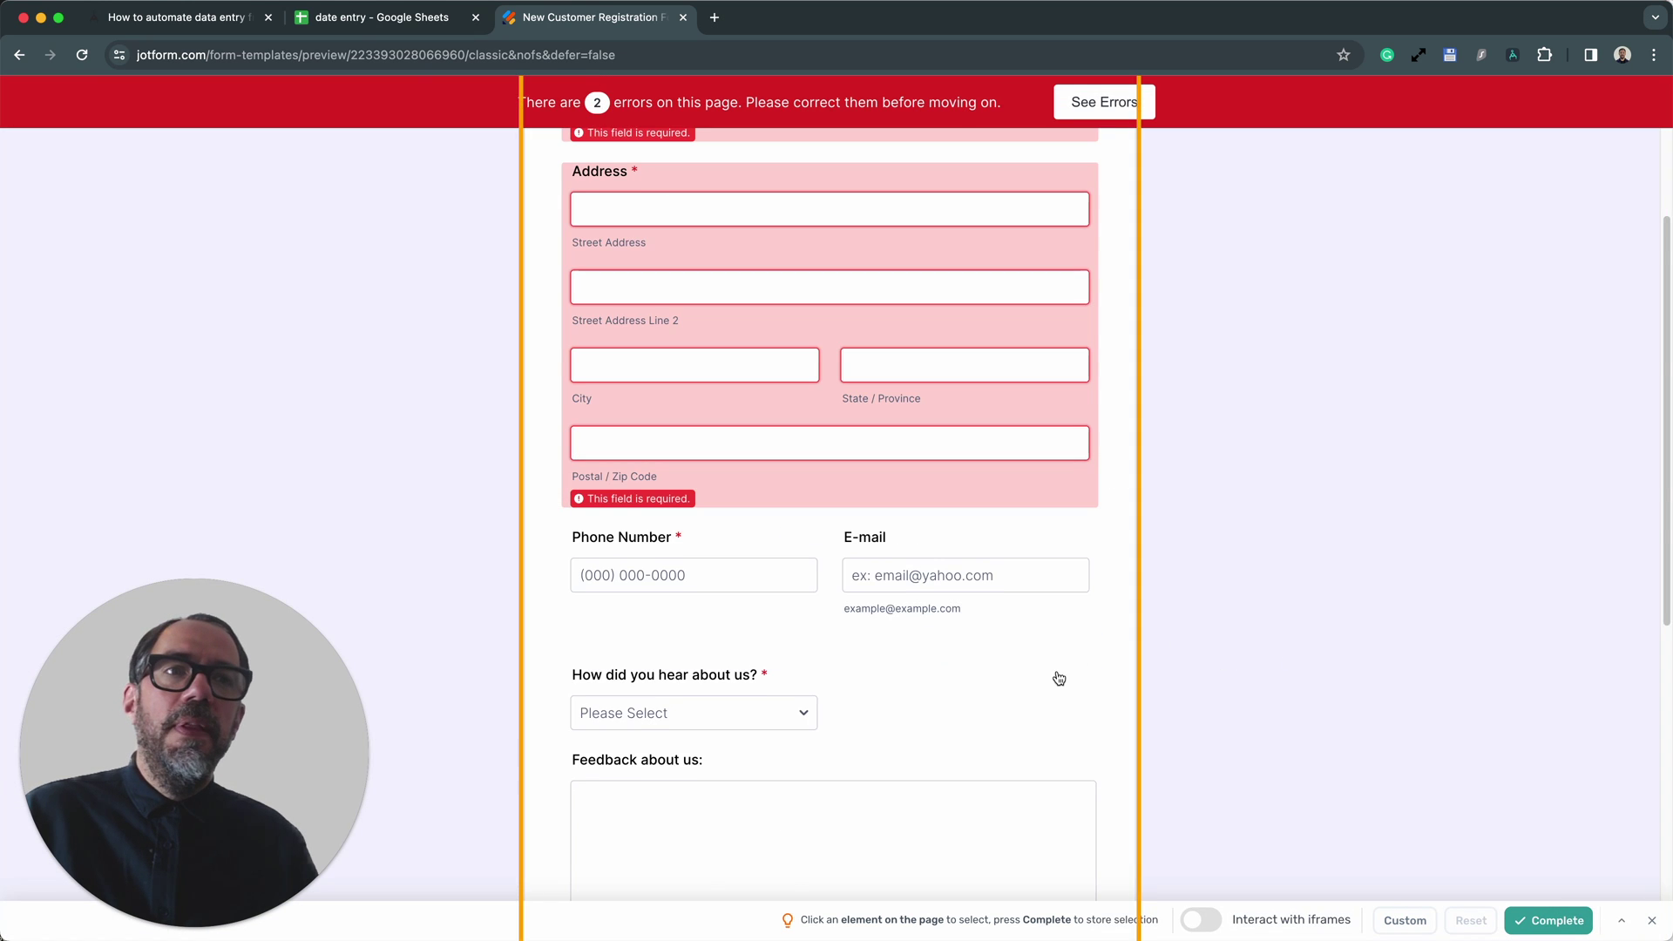
pyautogui.scroll(-10, 1064, 676)
pyautogui.click(785, 819)
pyautogui.click(1550, 921)
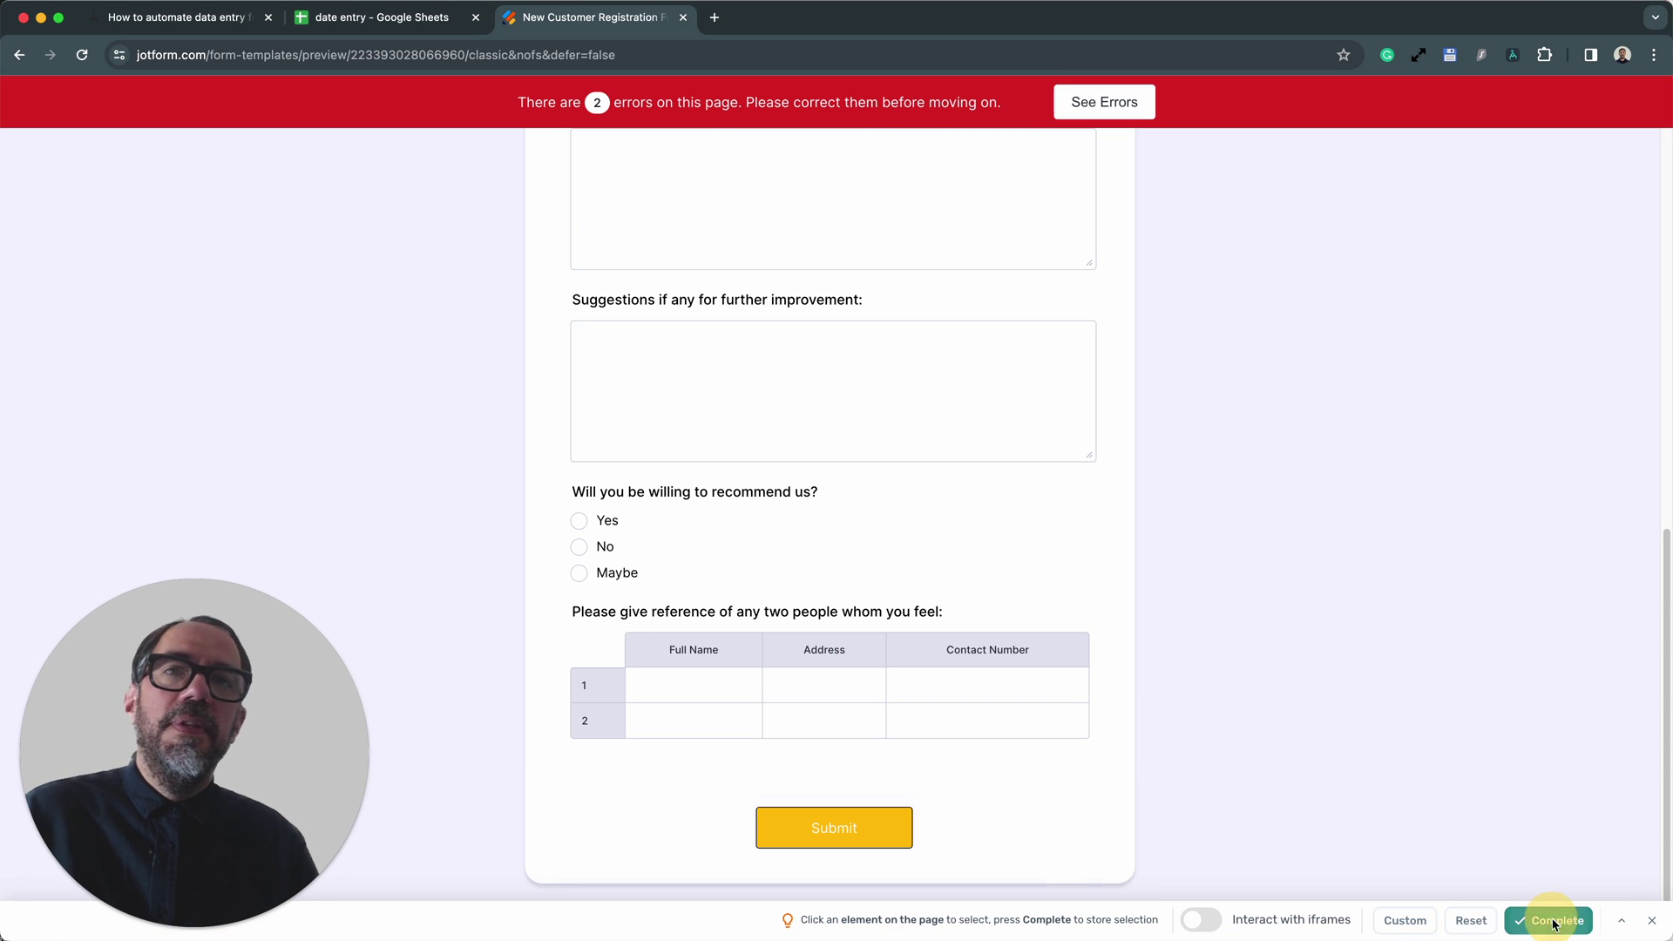
pyautogui.click(1033, 555)
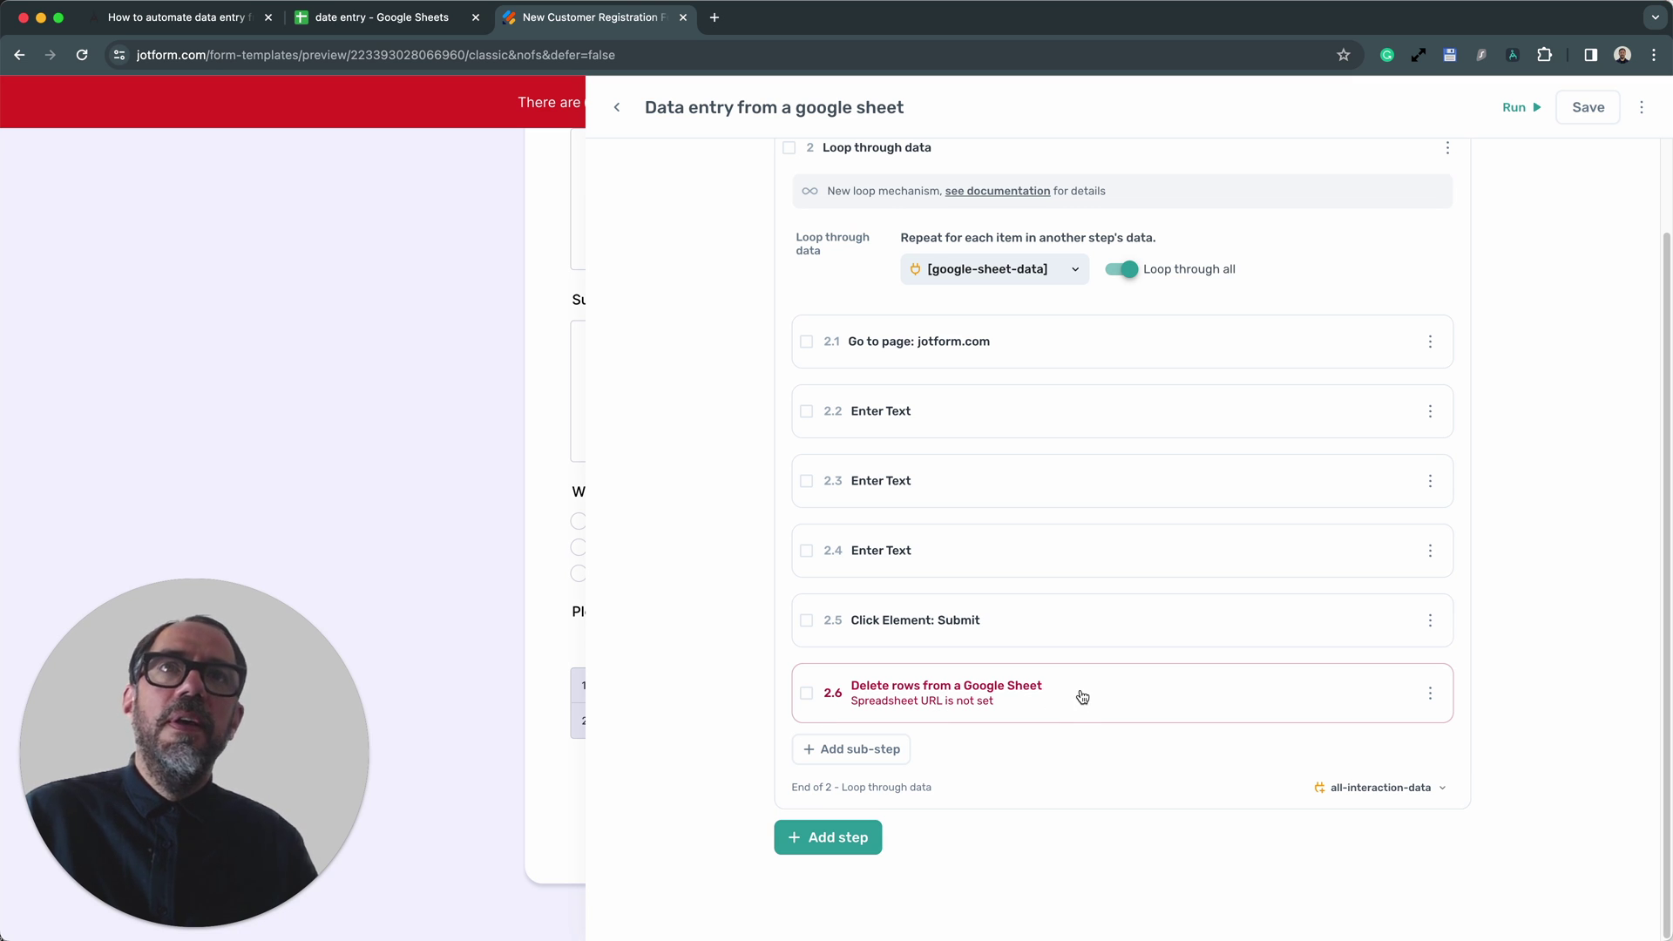
pyautogui.scroll(1, 974, 371)
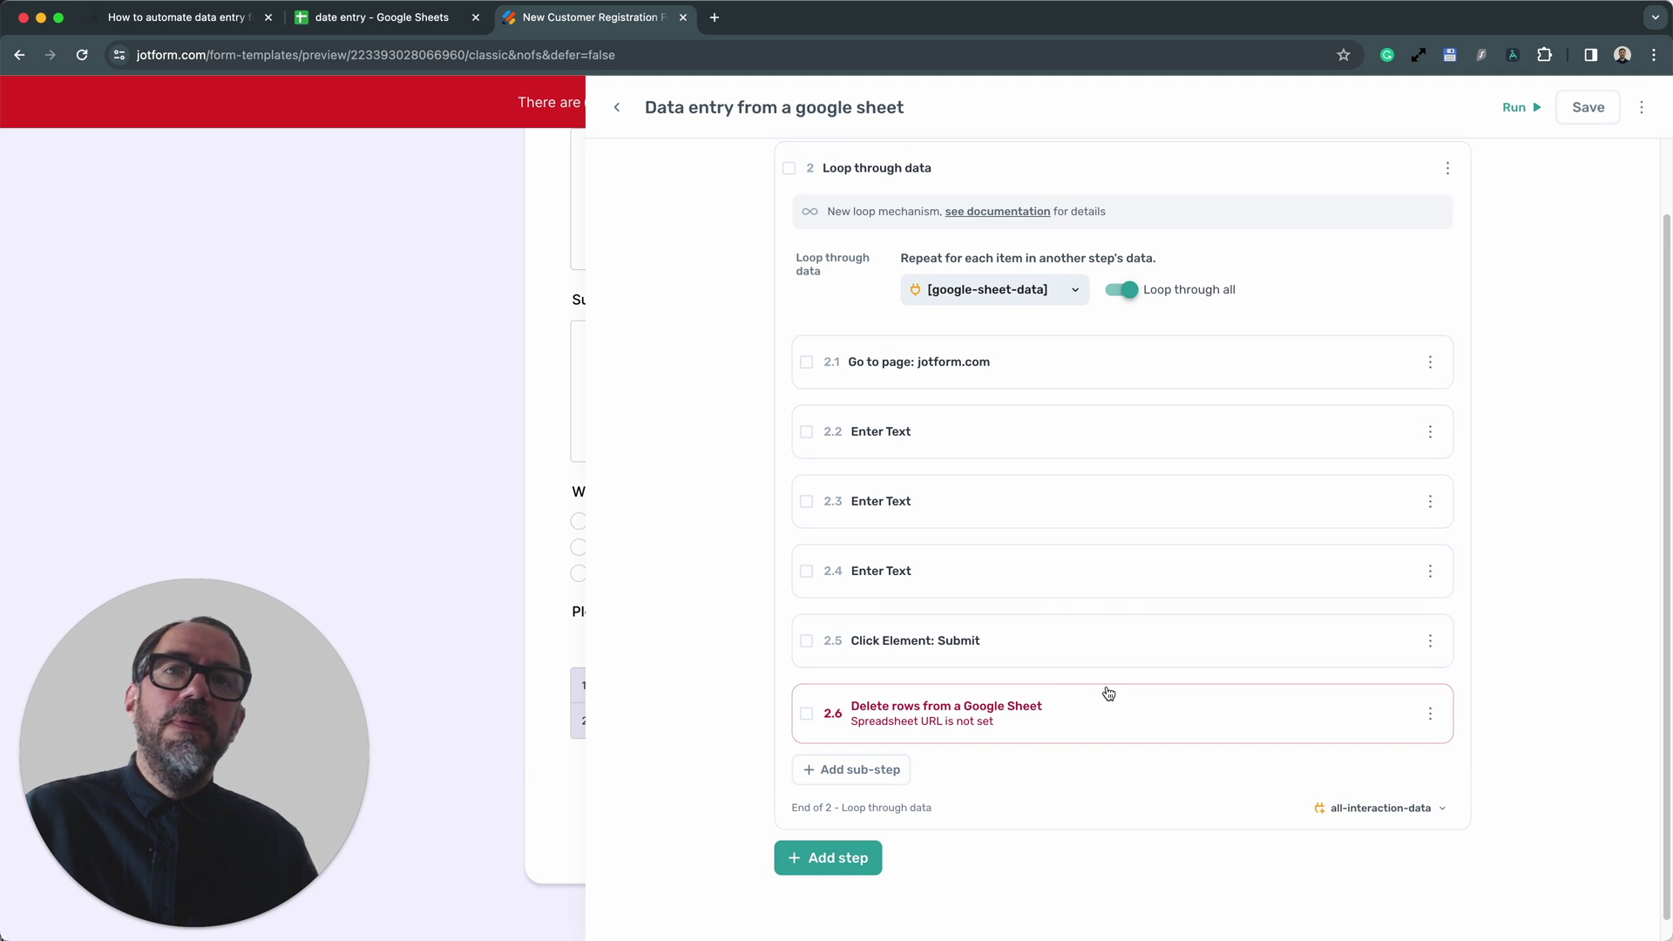
# - Point delete-rows step 2.6 at the 'date entry' spreadsheet, first and last row 1
pyautogui.click(1176, 732)
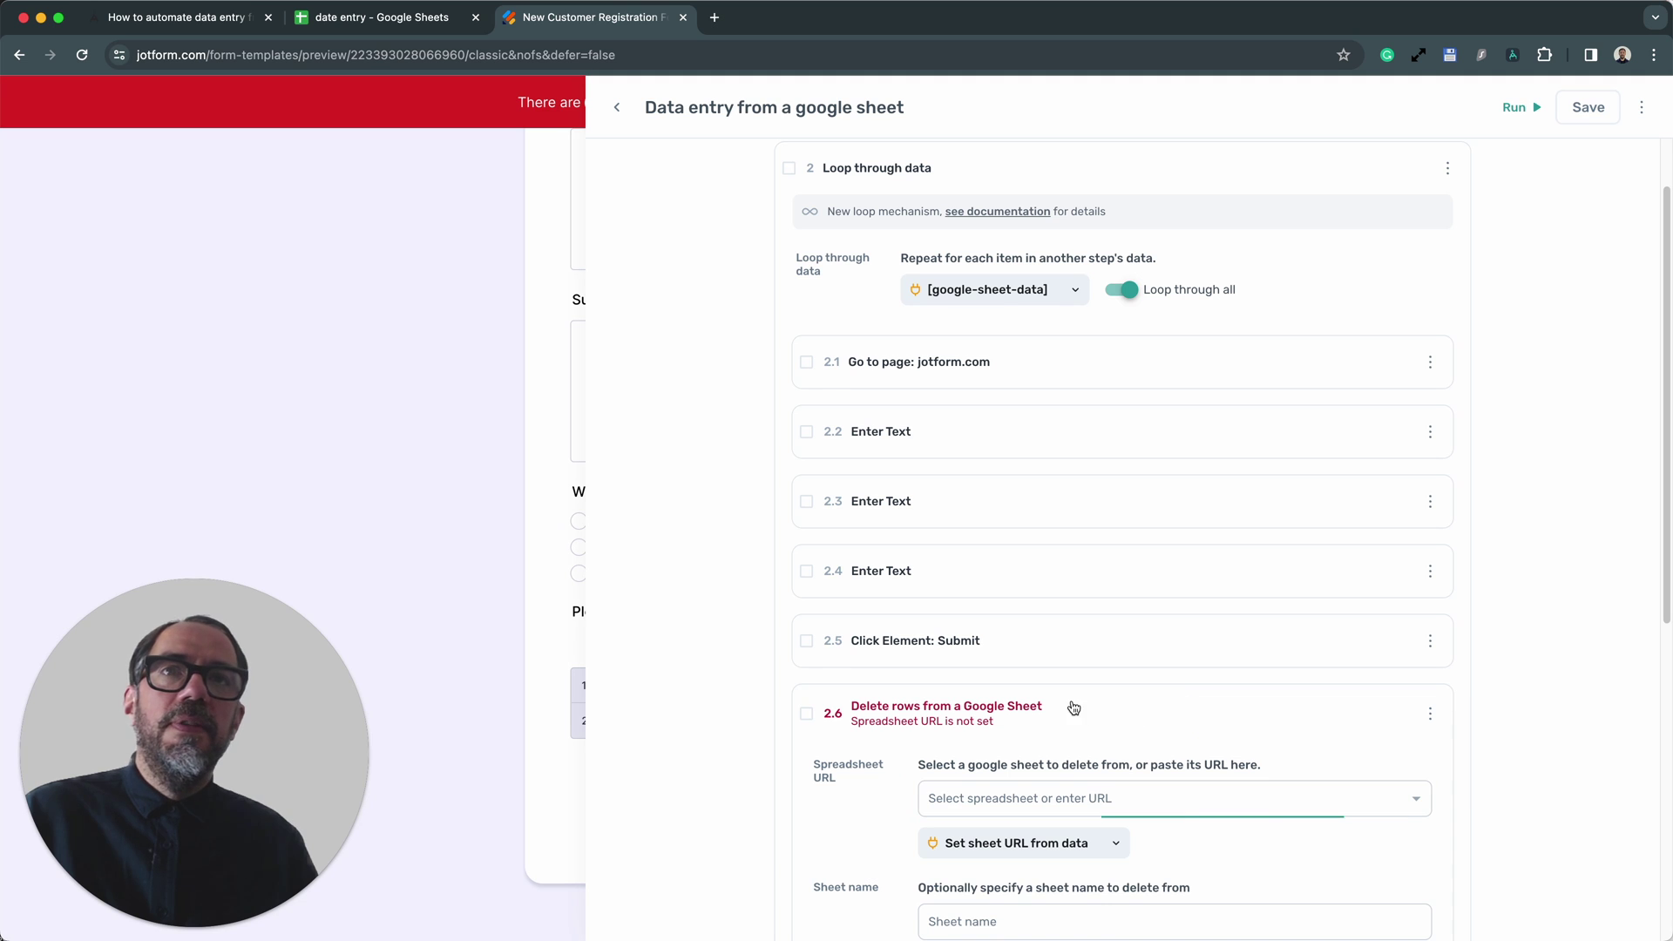
pyautogui.scroll(-3, 1073, 697)
pyautogui.scroll(-1, 1059, 628)
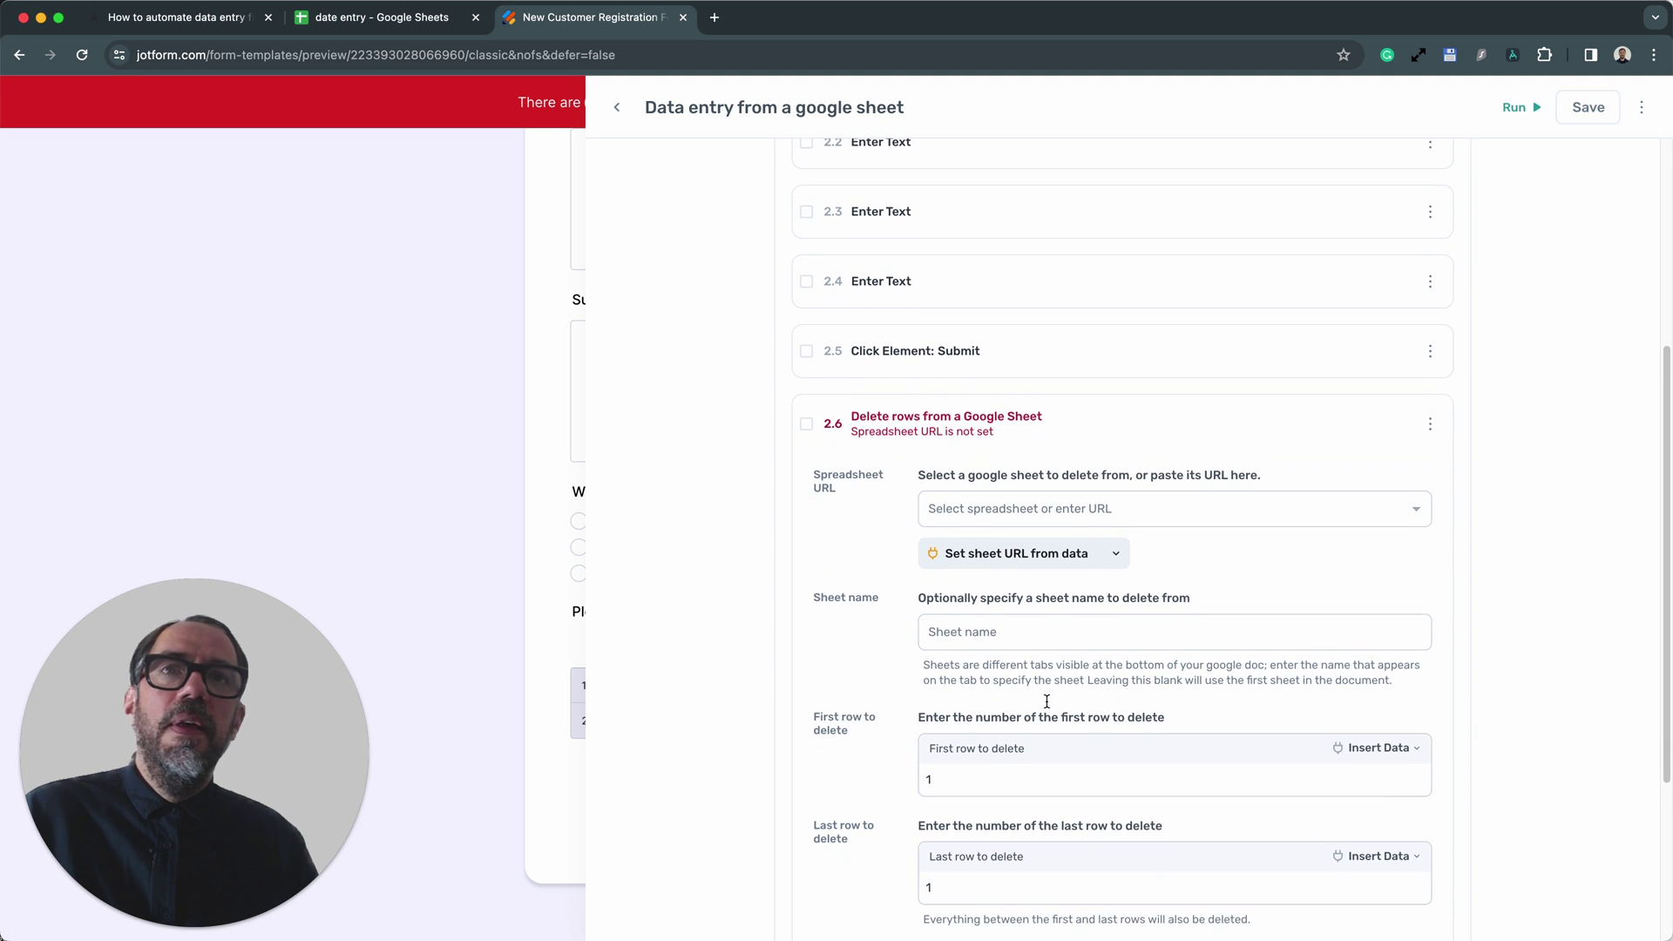
pyautogui.click(1031, 469)
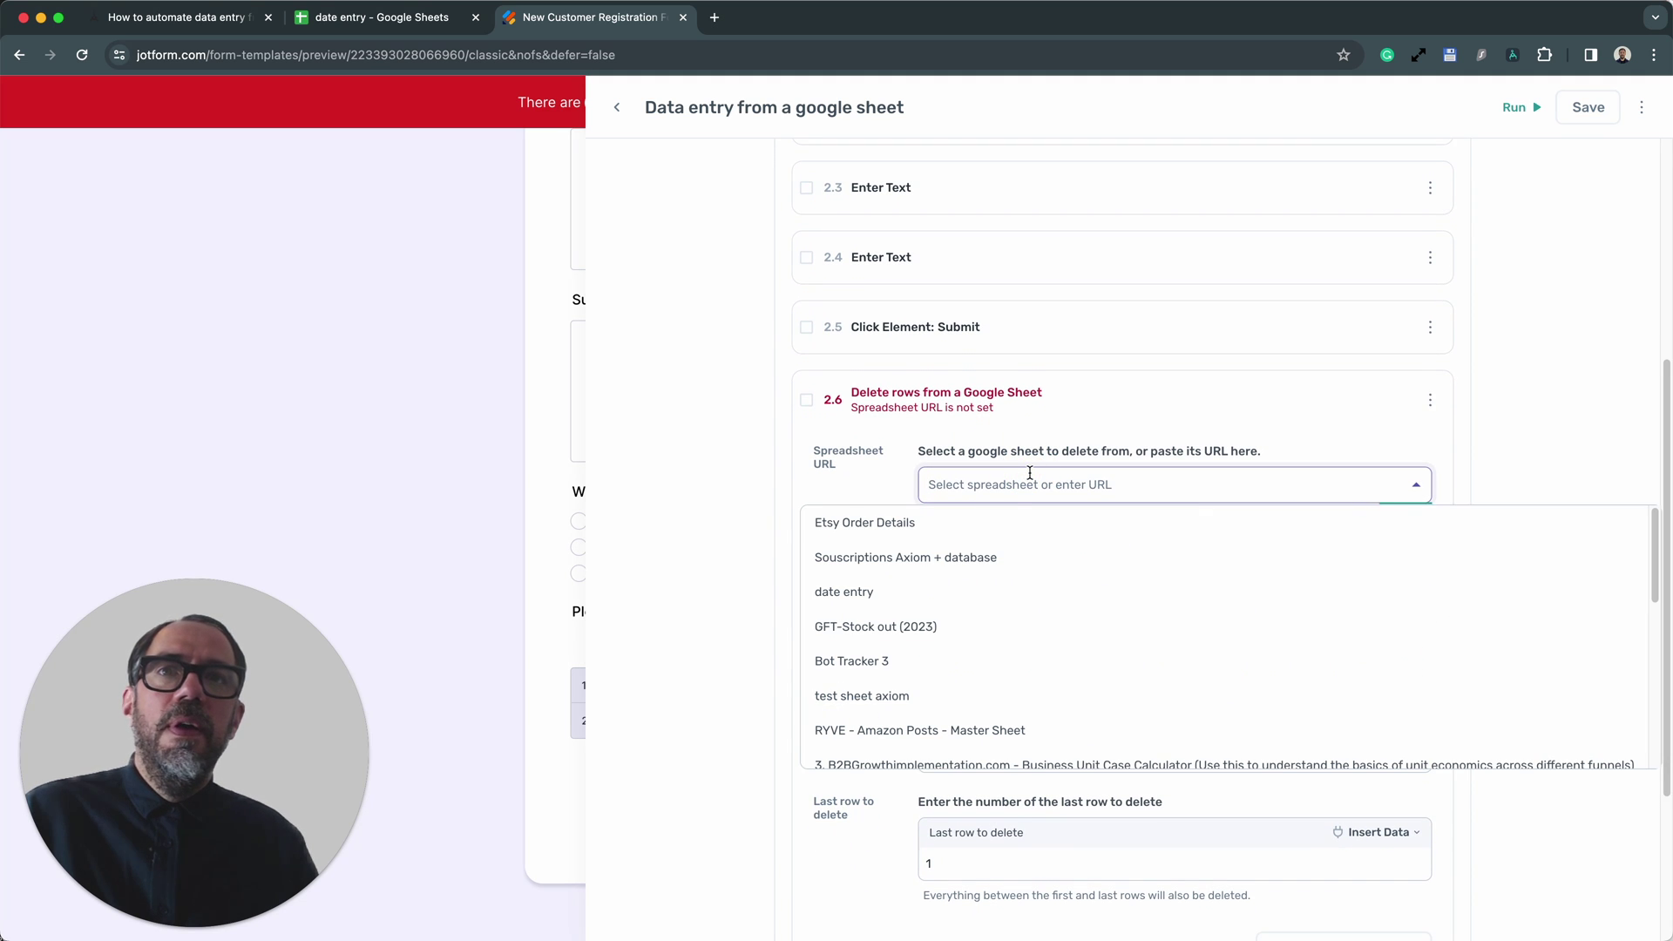
pyautogui.click(909, 584)
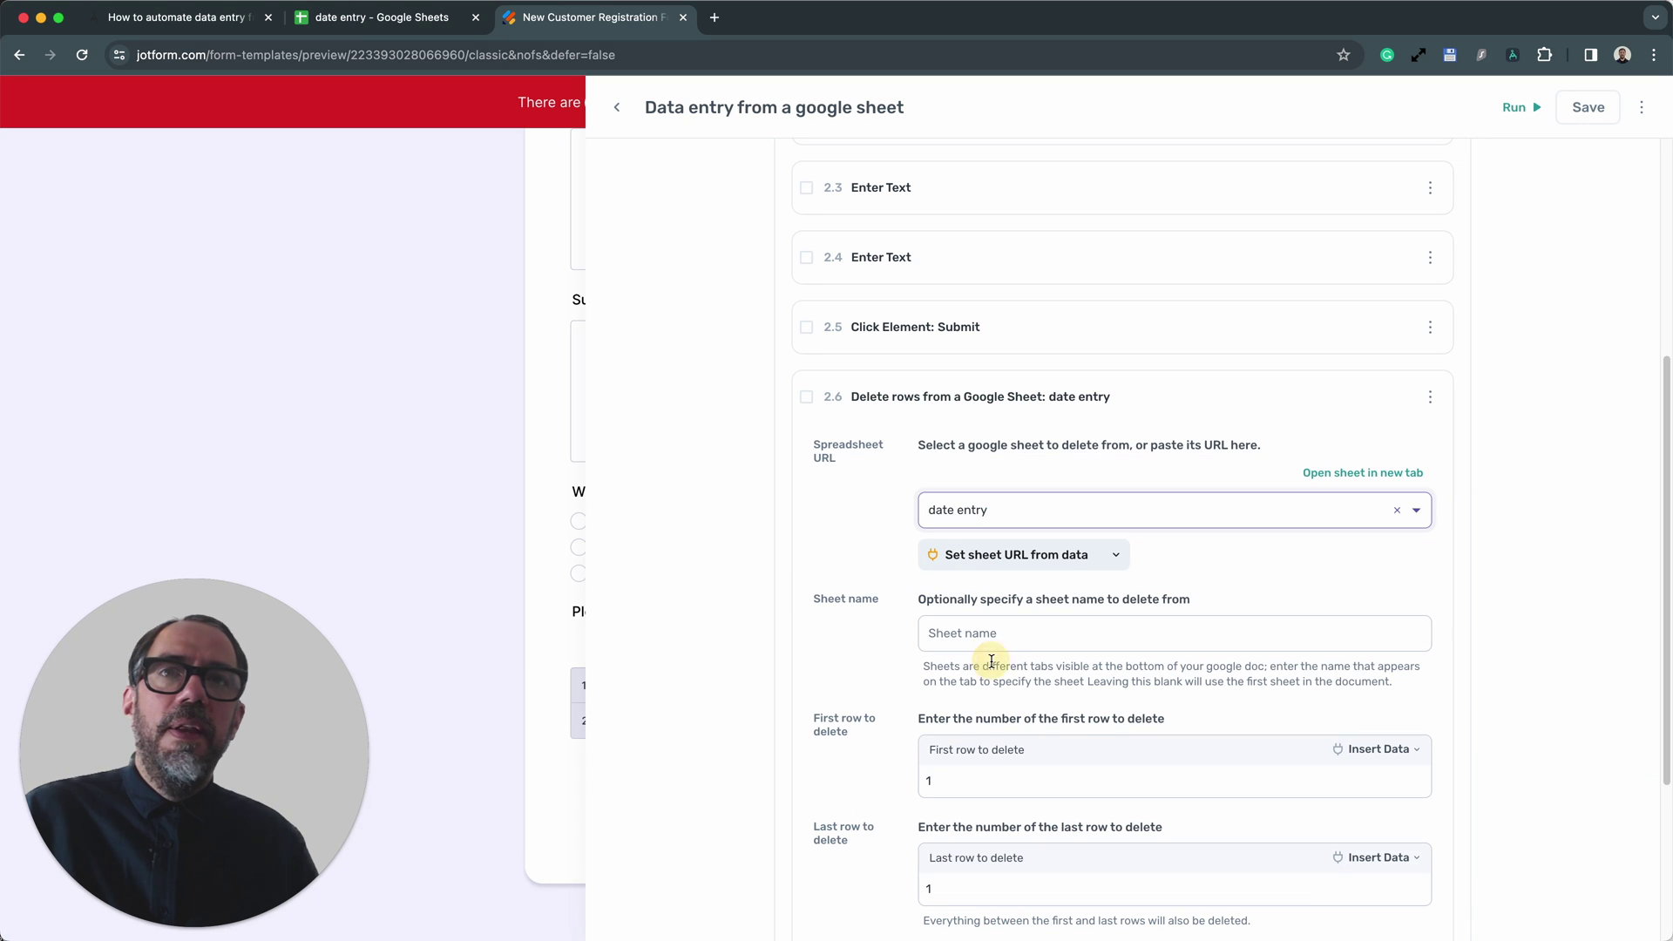
pyautogui.click(1007, 629)
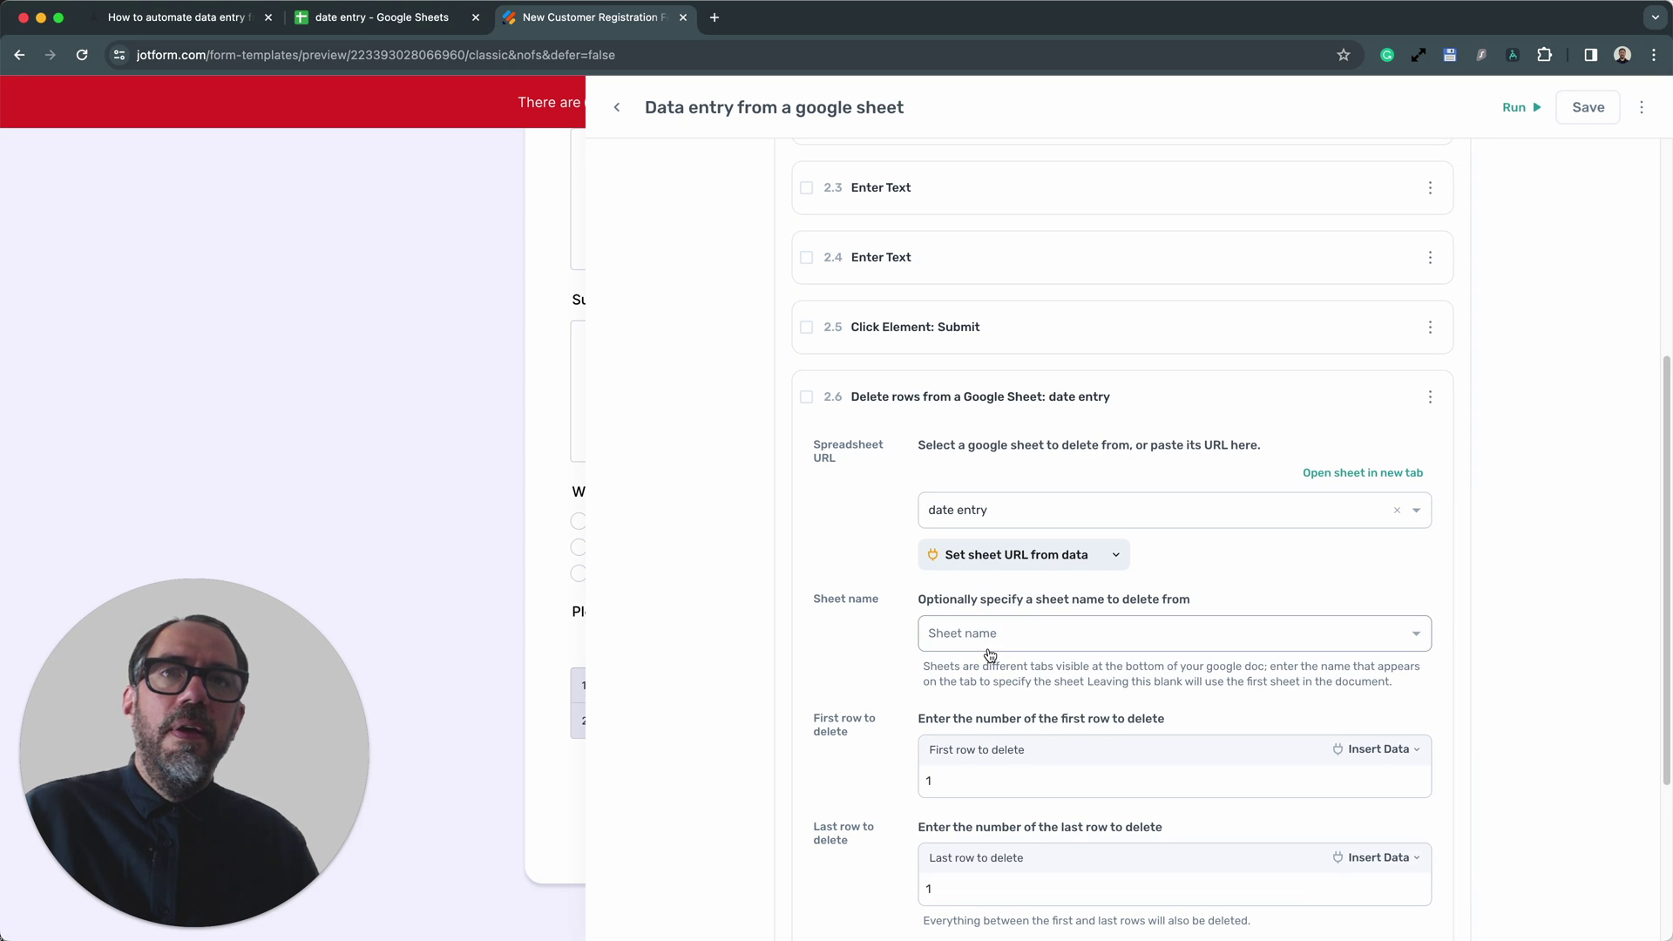
pyautogui.scroll(-1, 970, 675)
pyautogui.scroll(-5, 1003, 654)
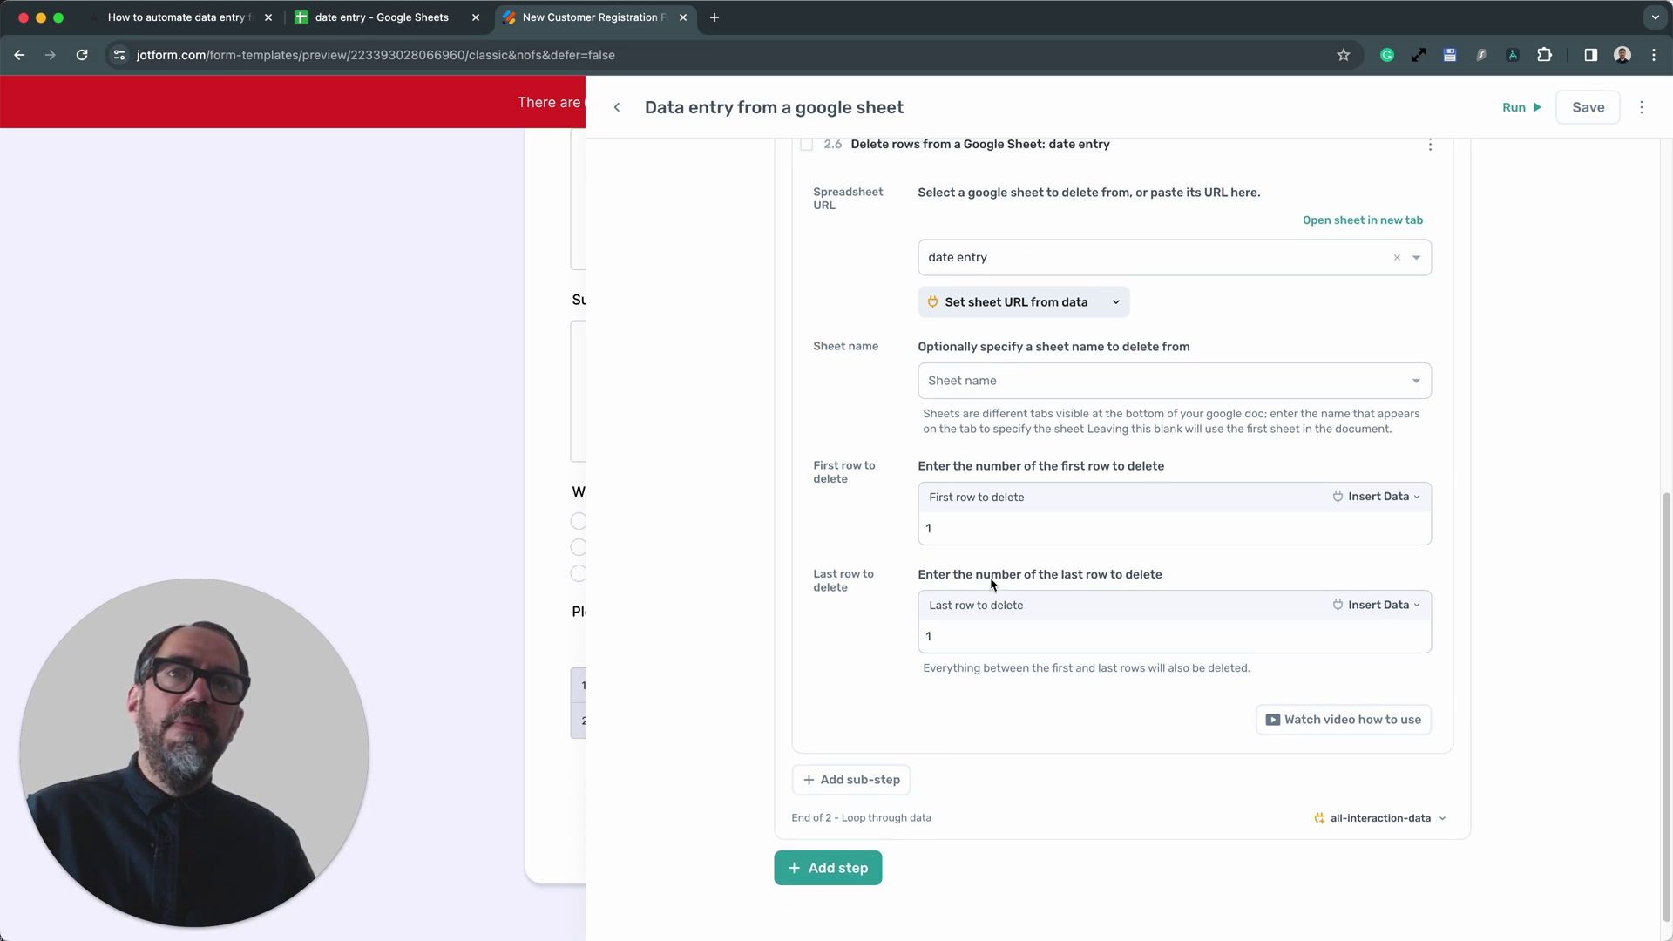
pyautogui.scroll(3, 1028, 453)
pyautogui.click(1168, 263)
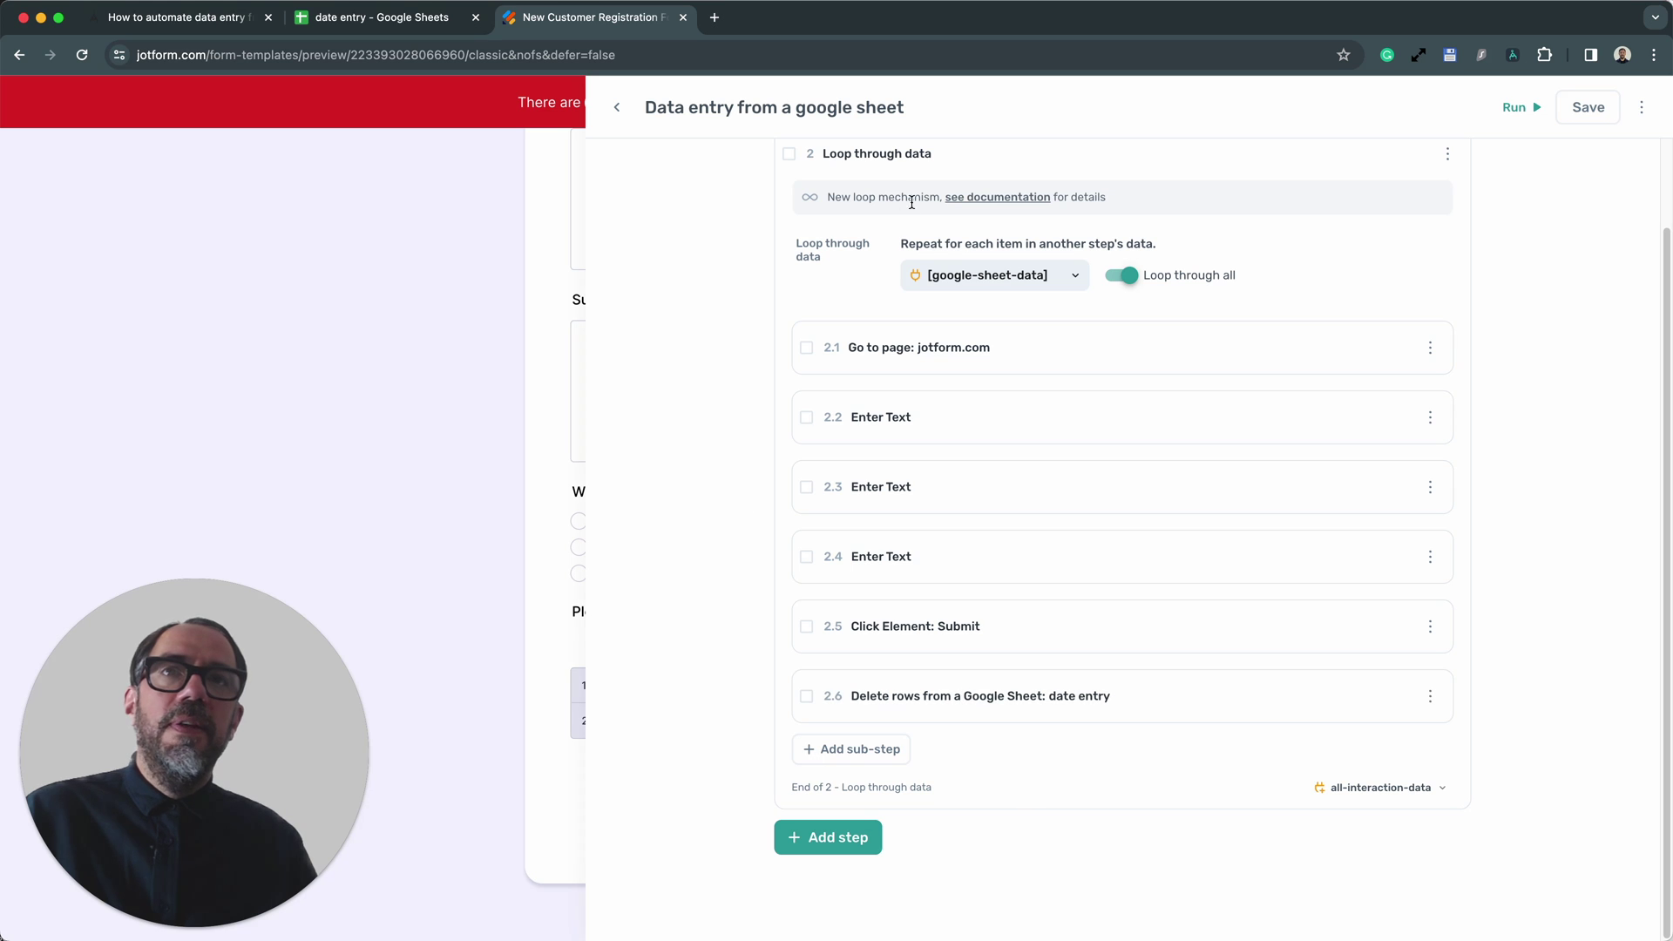
pyautogui.scroll(2, 941, 420)
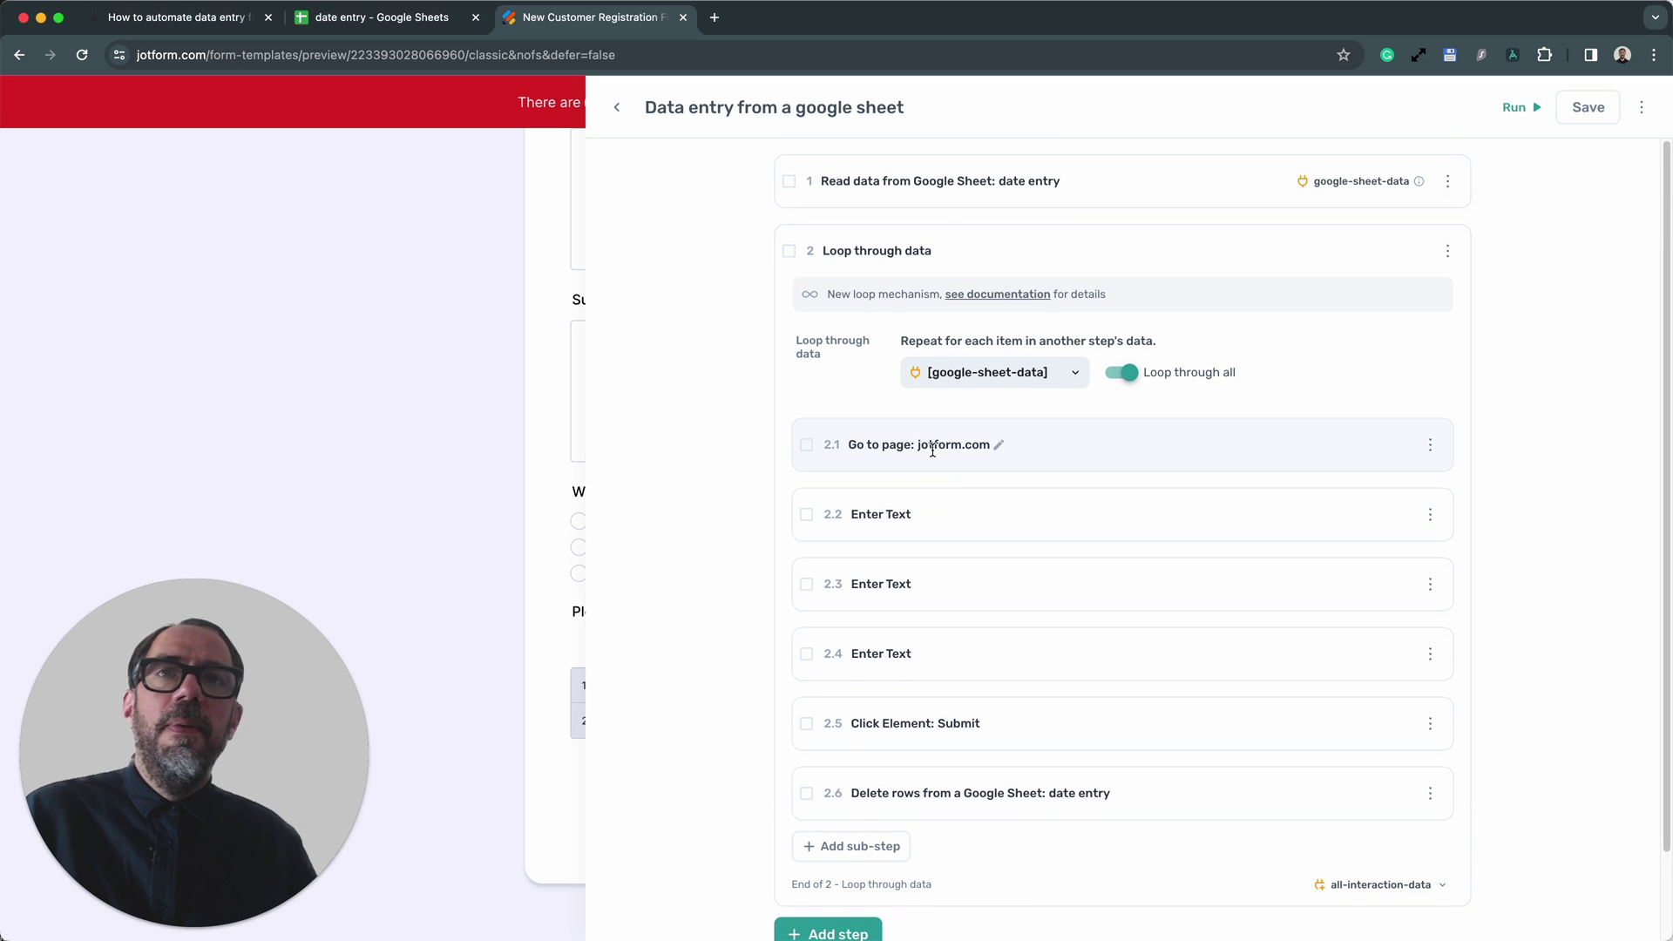
pyautogui.scroll(-2, 933, 450)
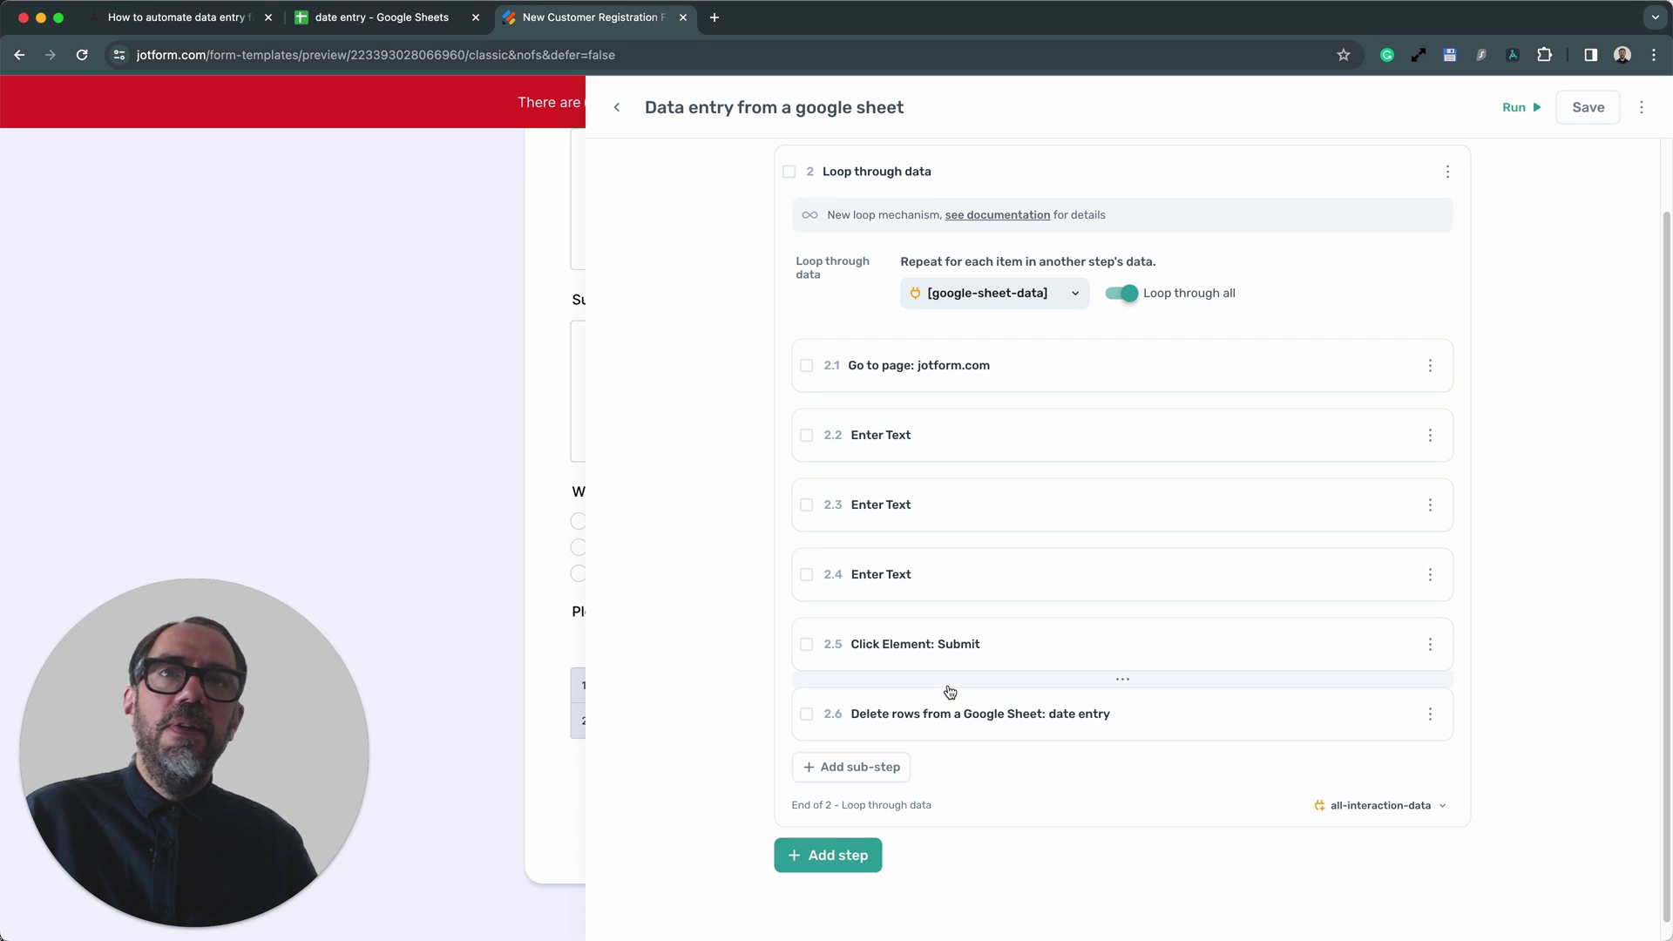
pyautogui.scroll(2, 950, 693)
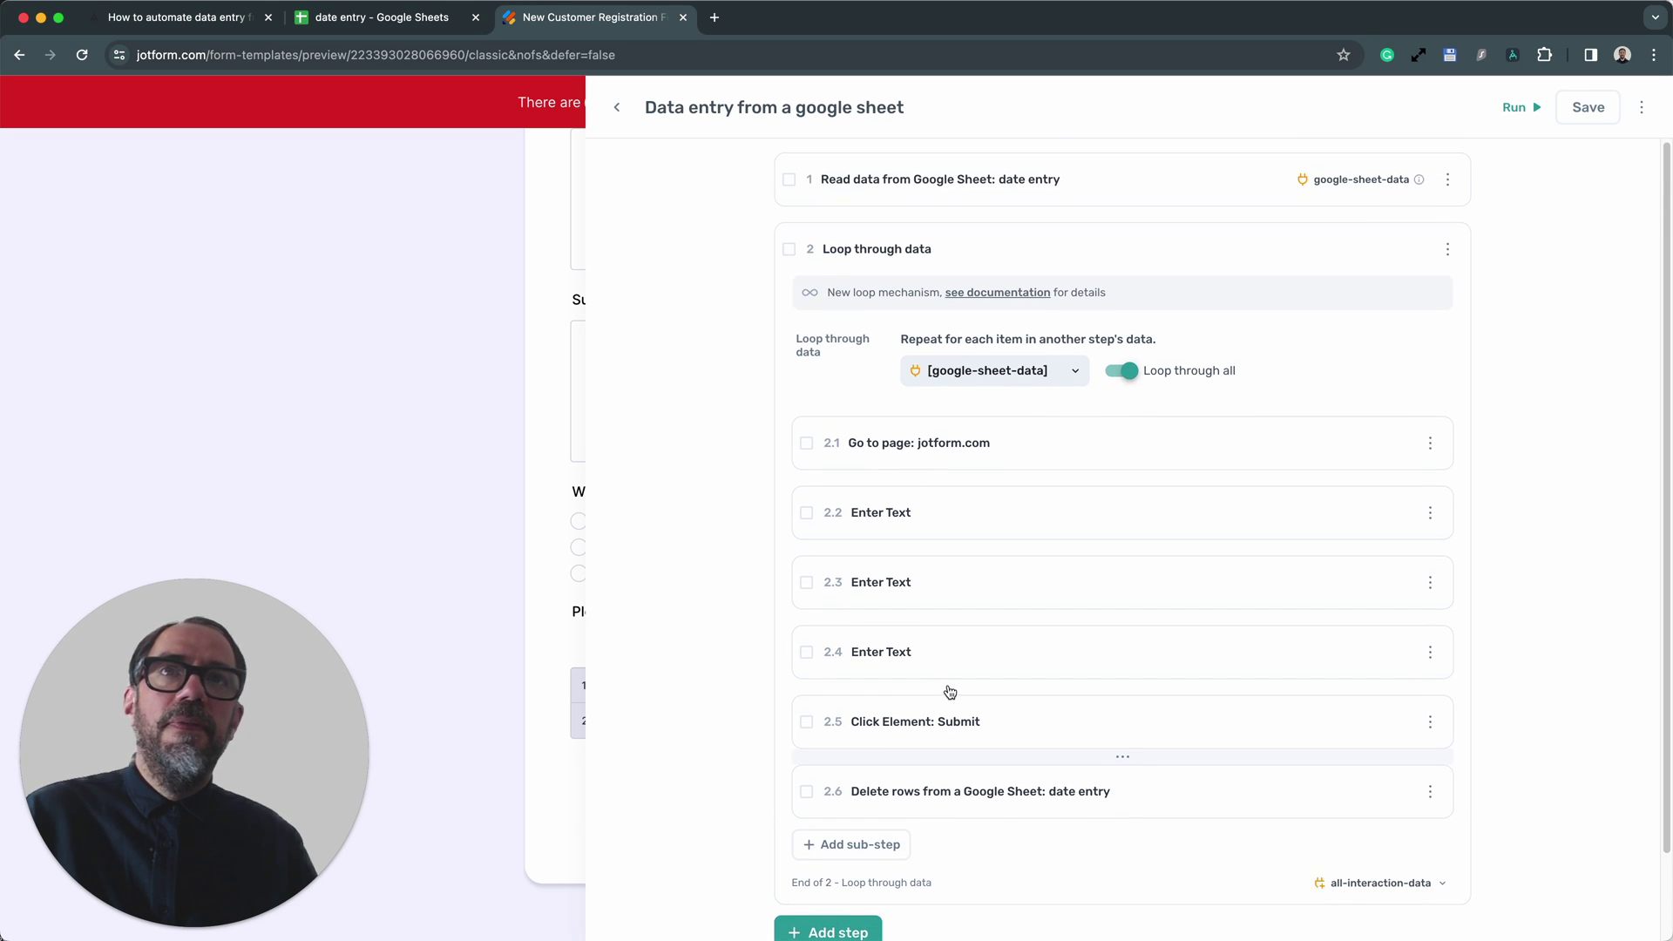
pyautogui.click(1046, 436)
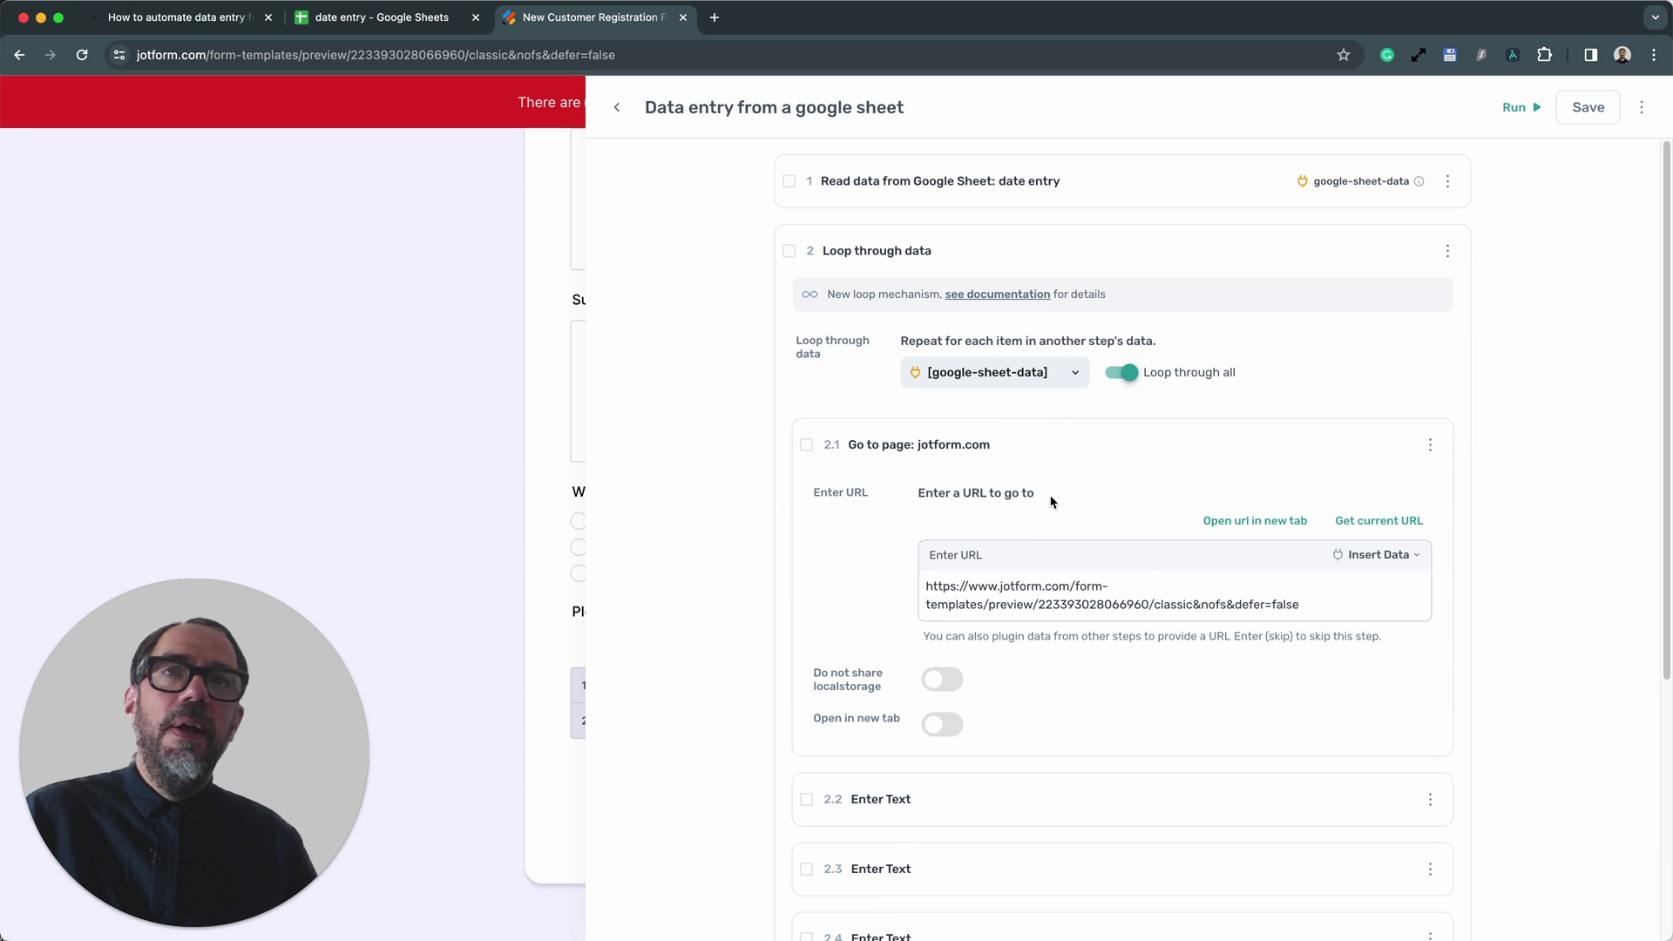
pyautogui.click(1059, 441)
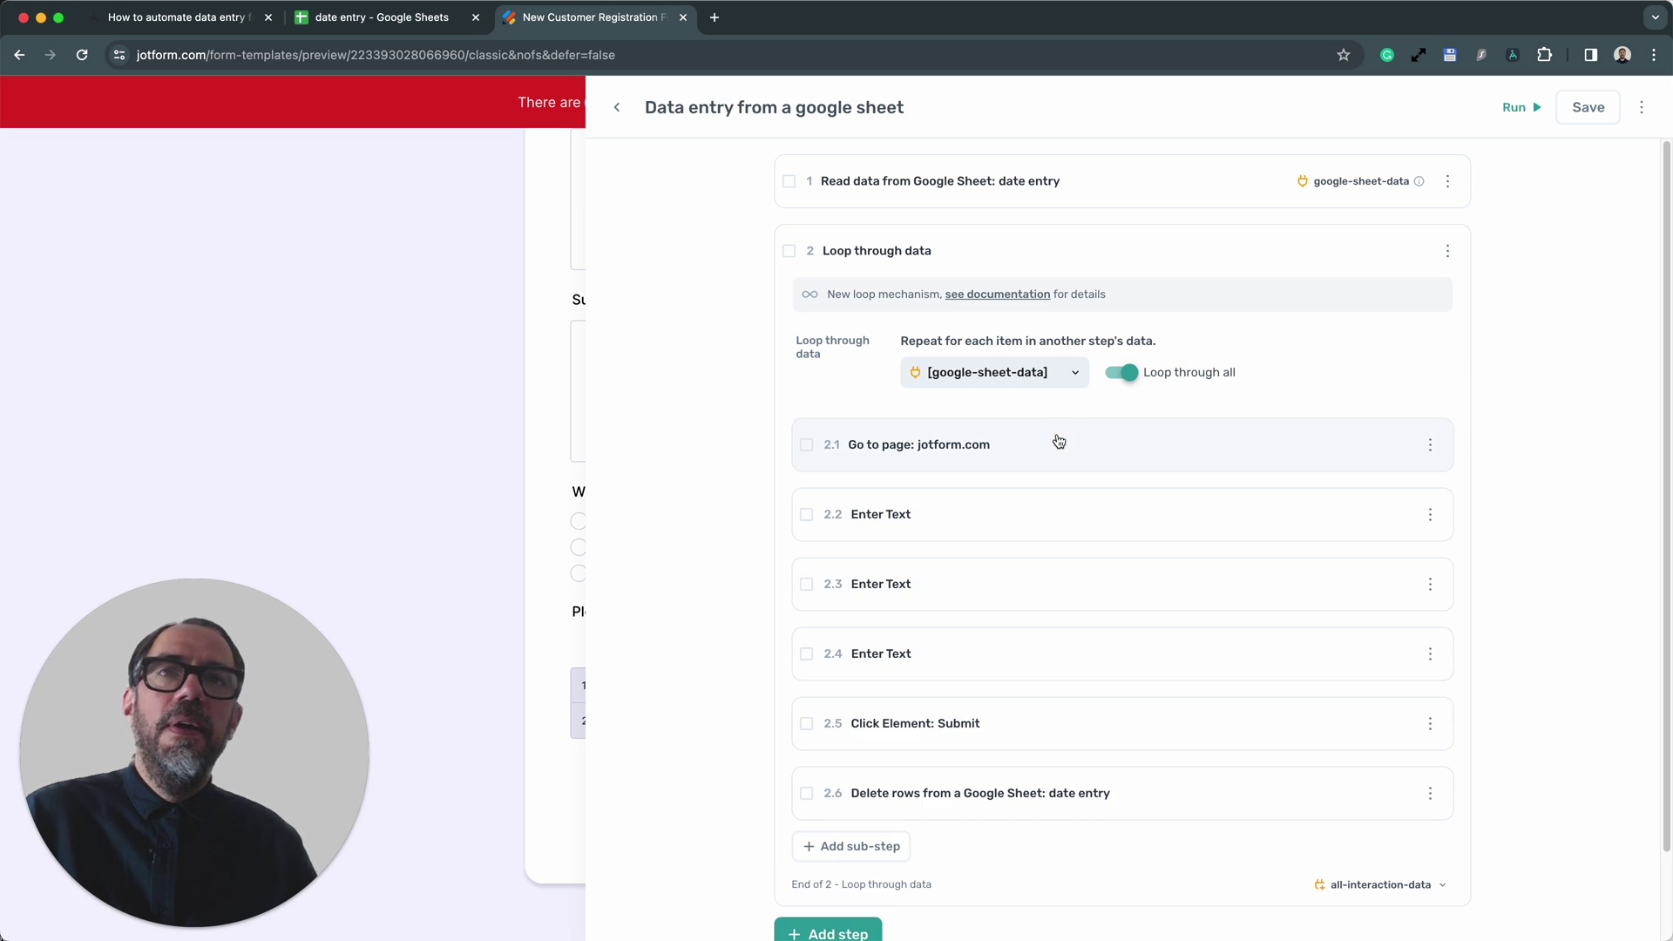
pyautogui.scroll(-1, 1042, 737)
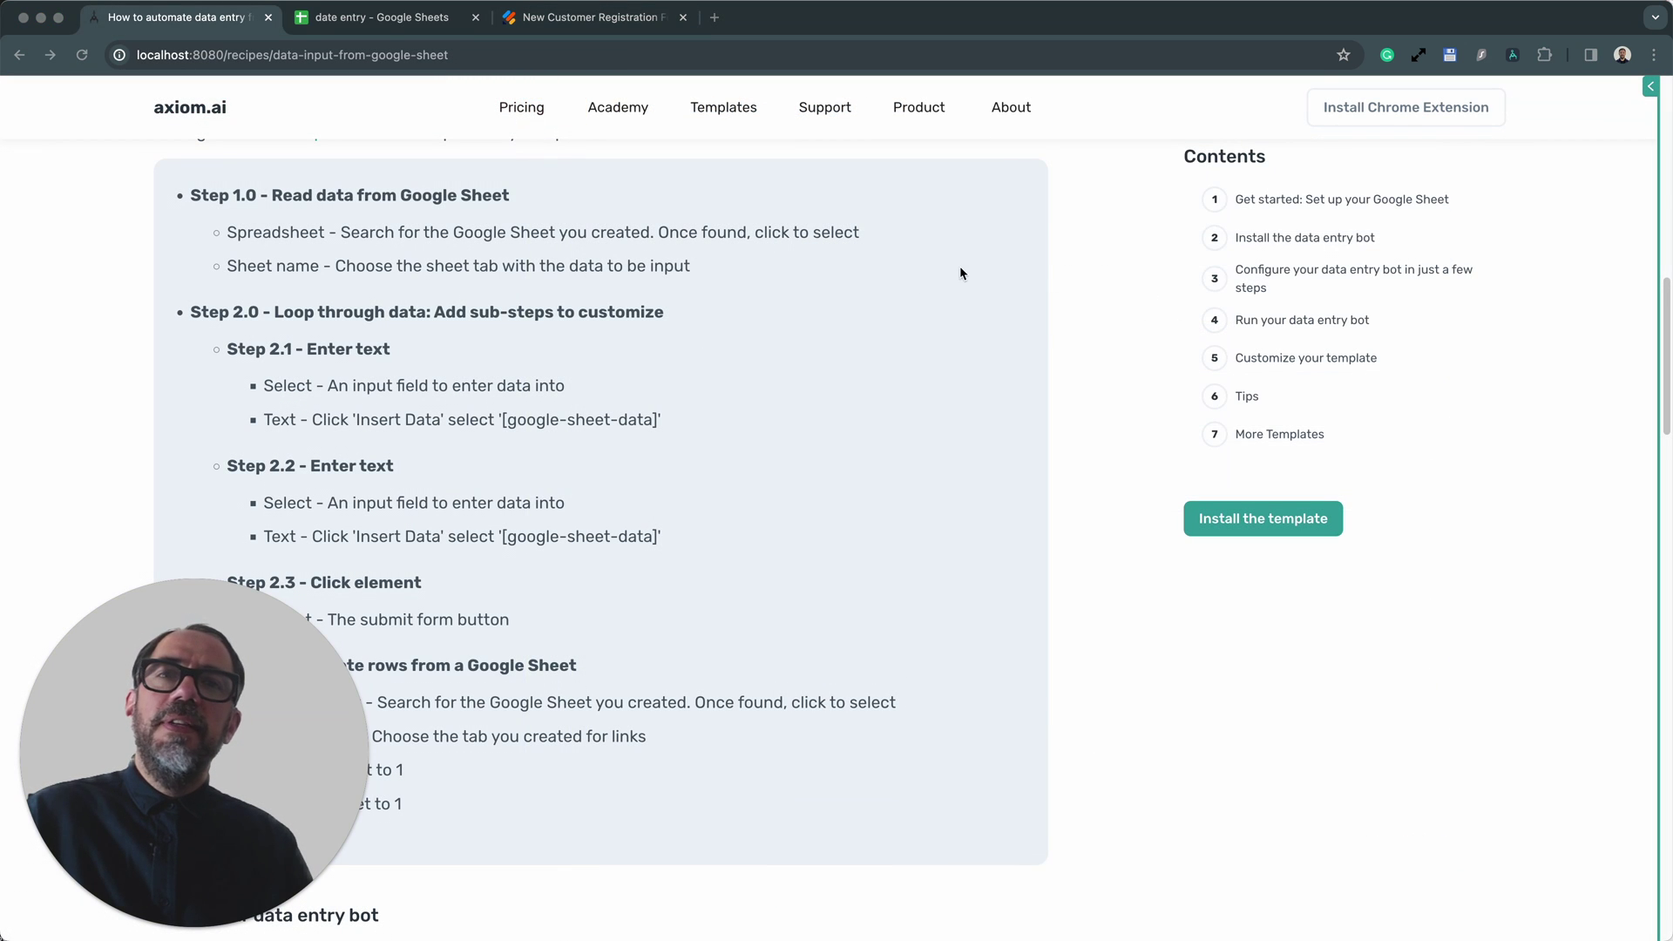
pyautogui.click(1644, 93)
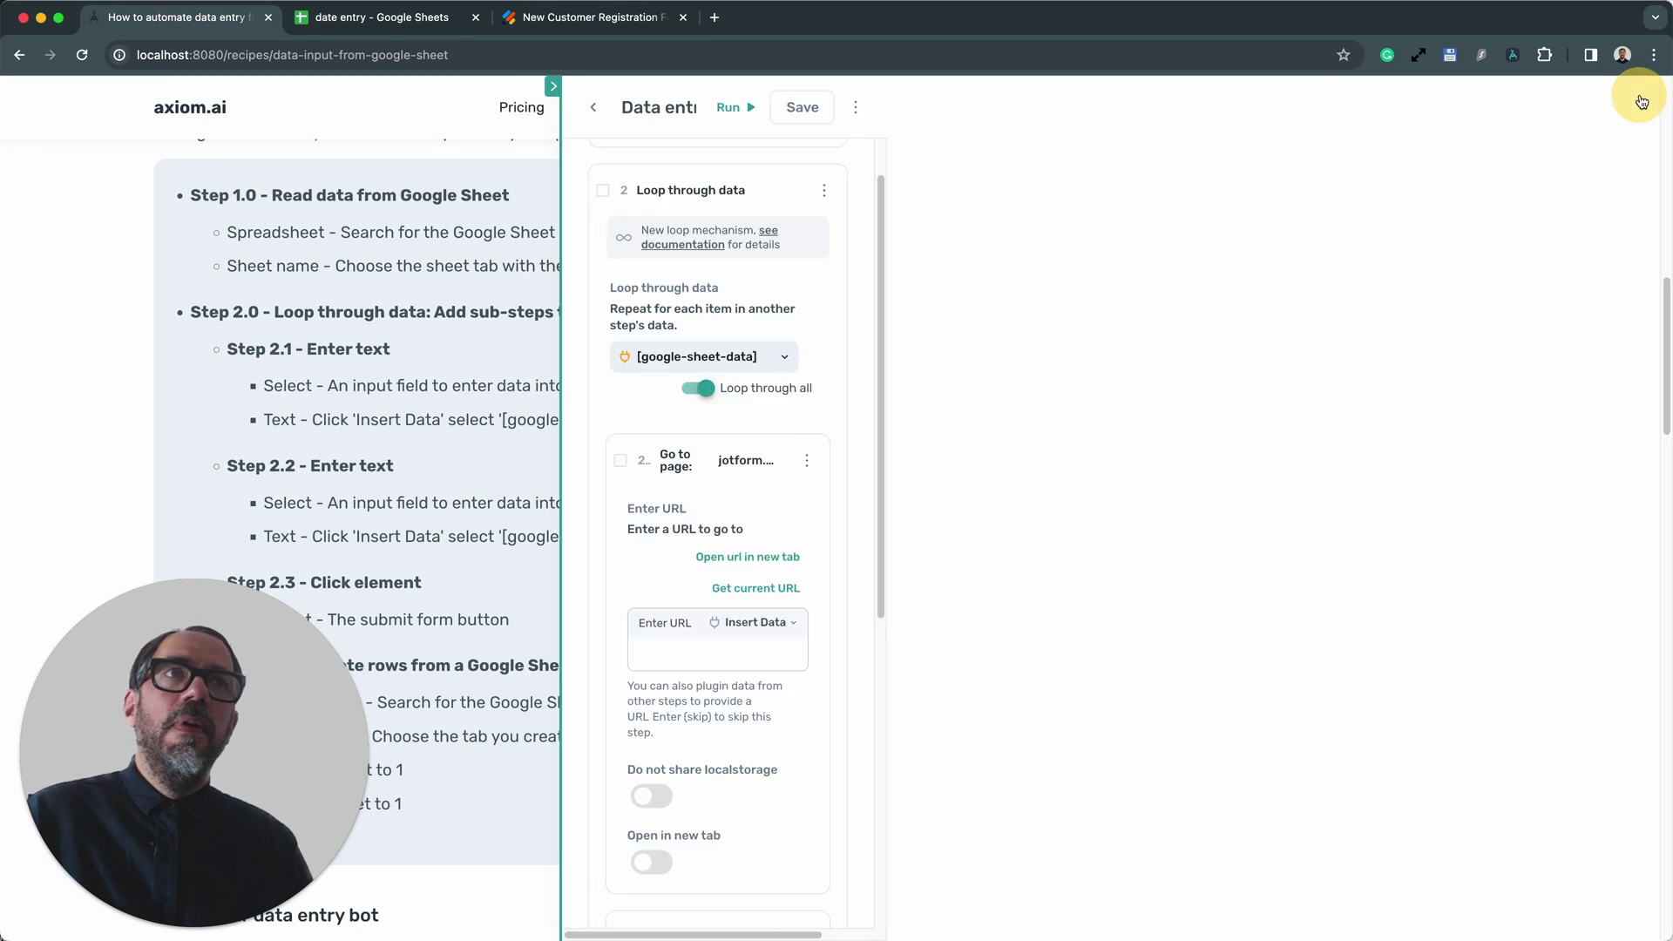
pyautogui.scroll(1, 1049, 254)
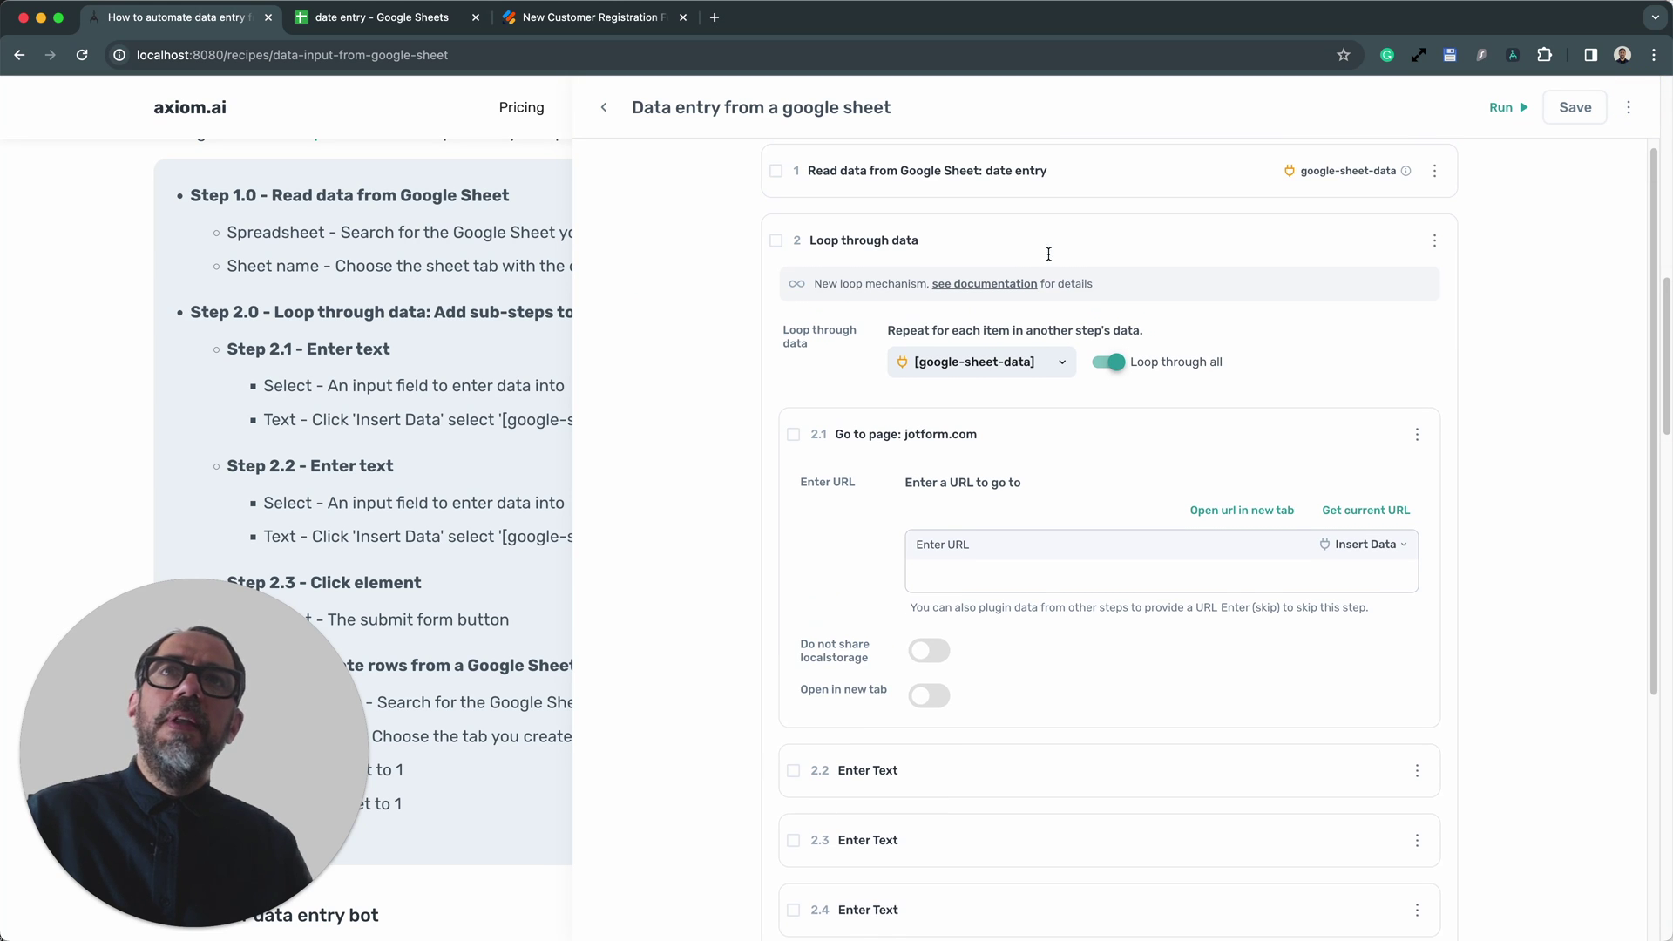
pyautogui.click(1049, 451)
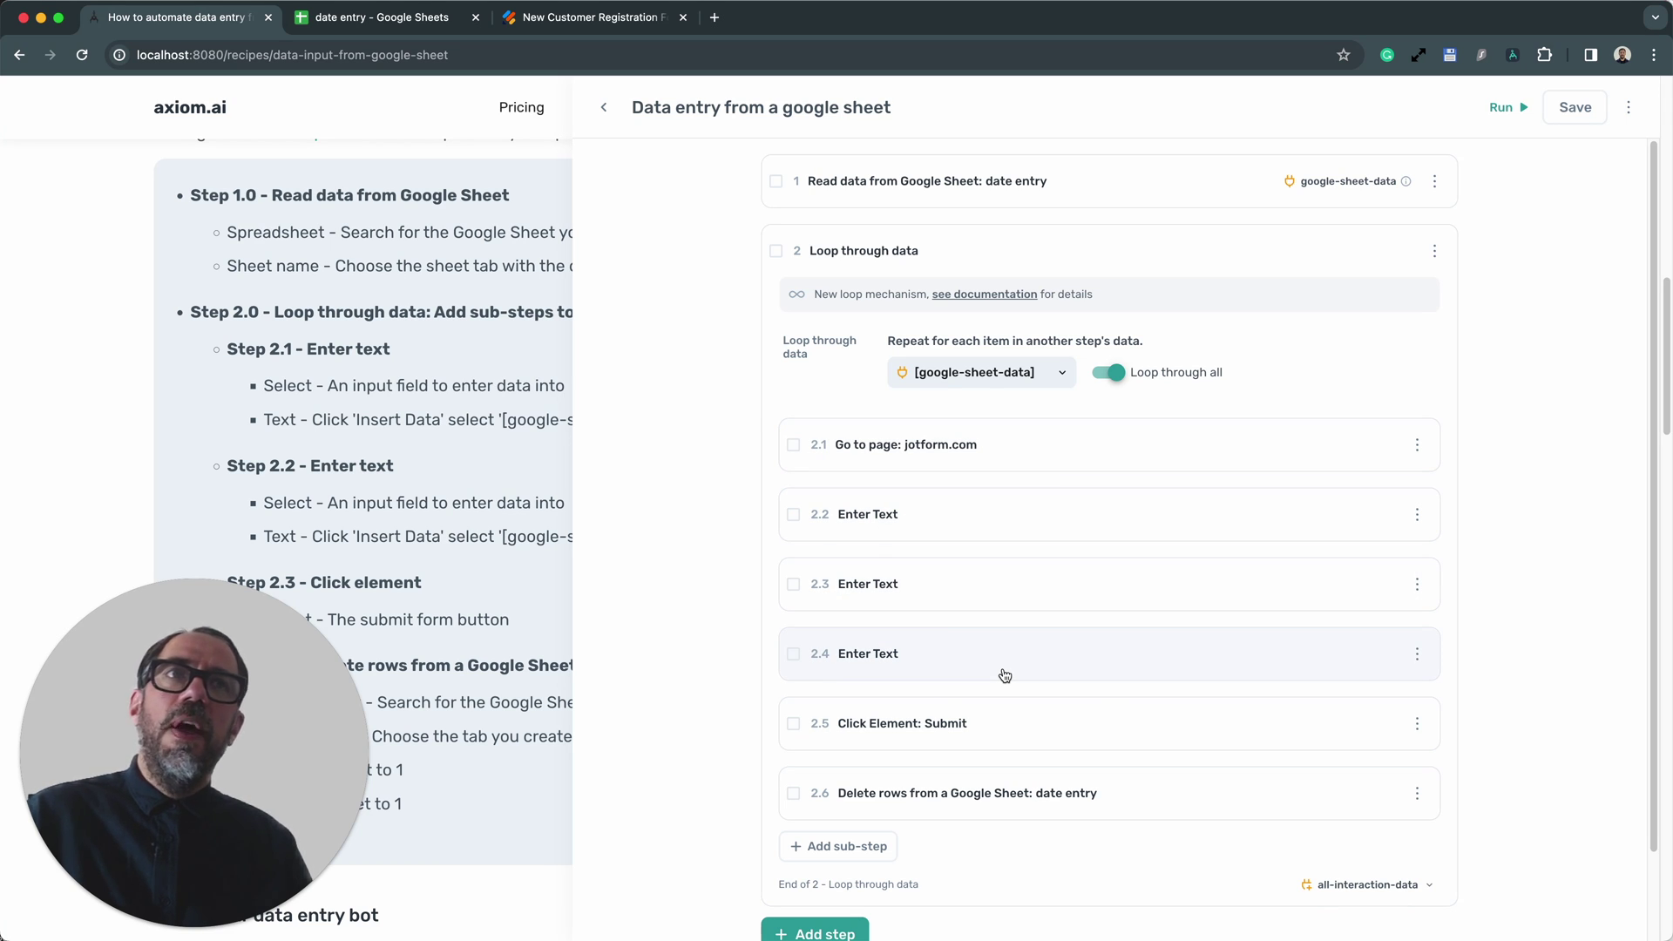
pyautogui.scroll(-2, 1005, 676)
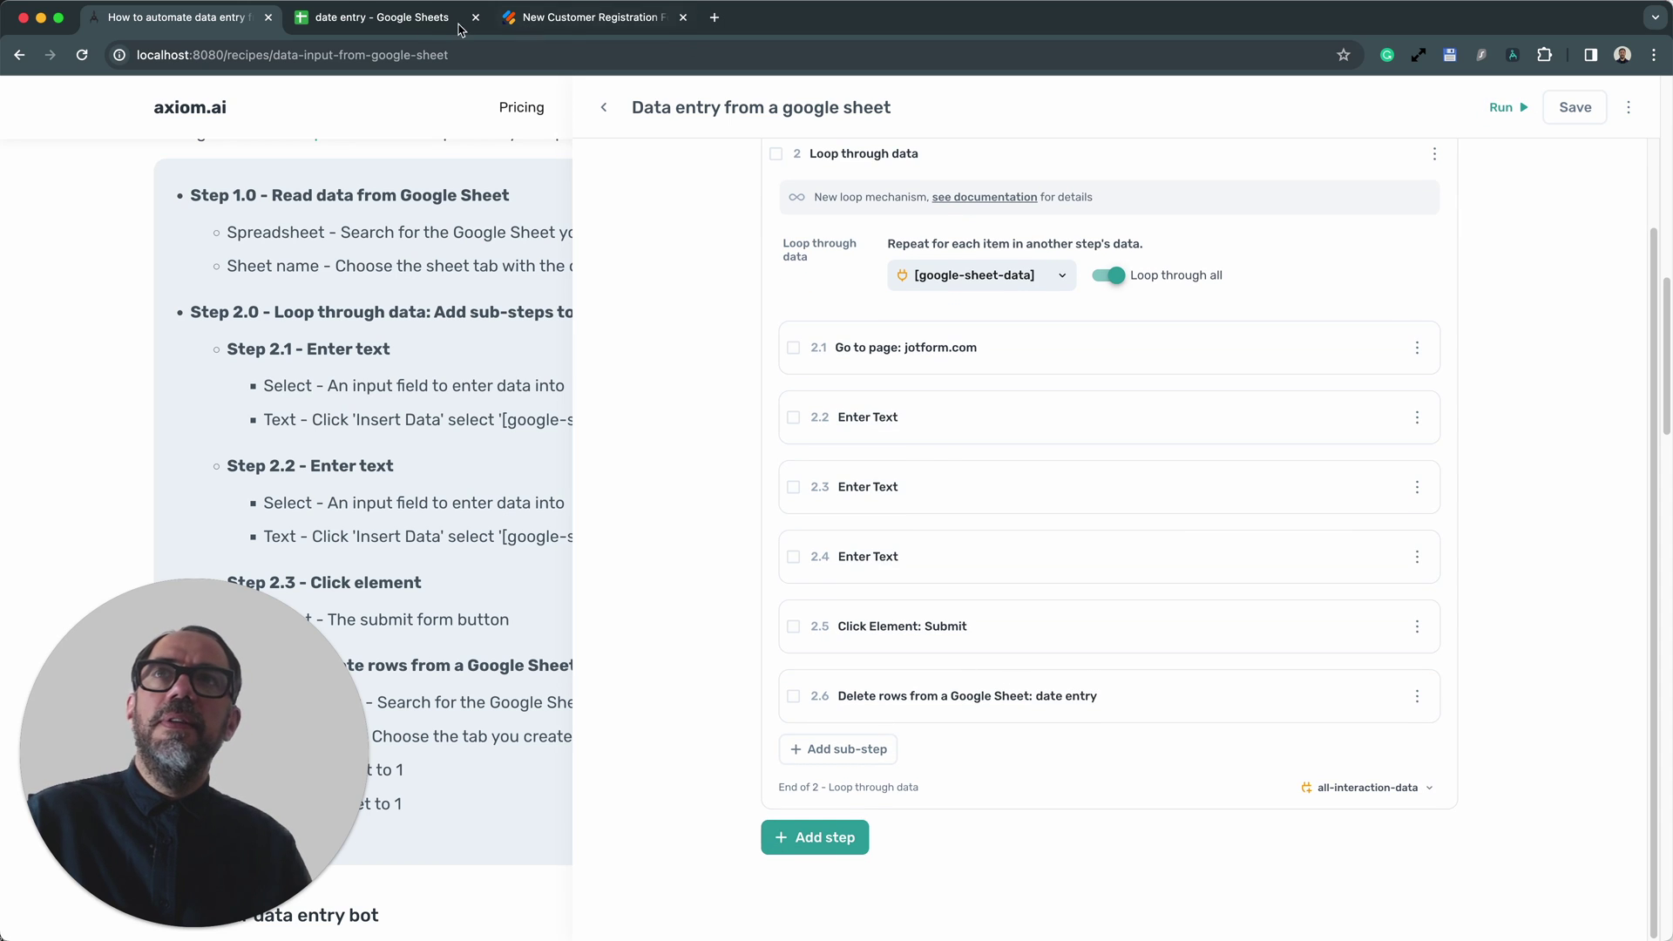
pyautogui.click(593, 18)
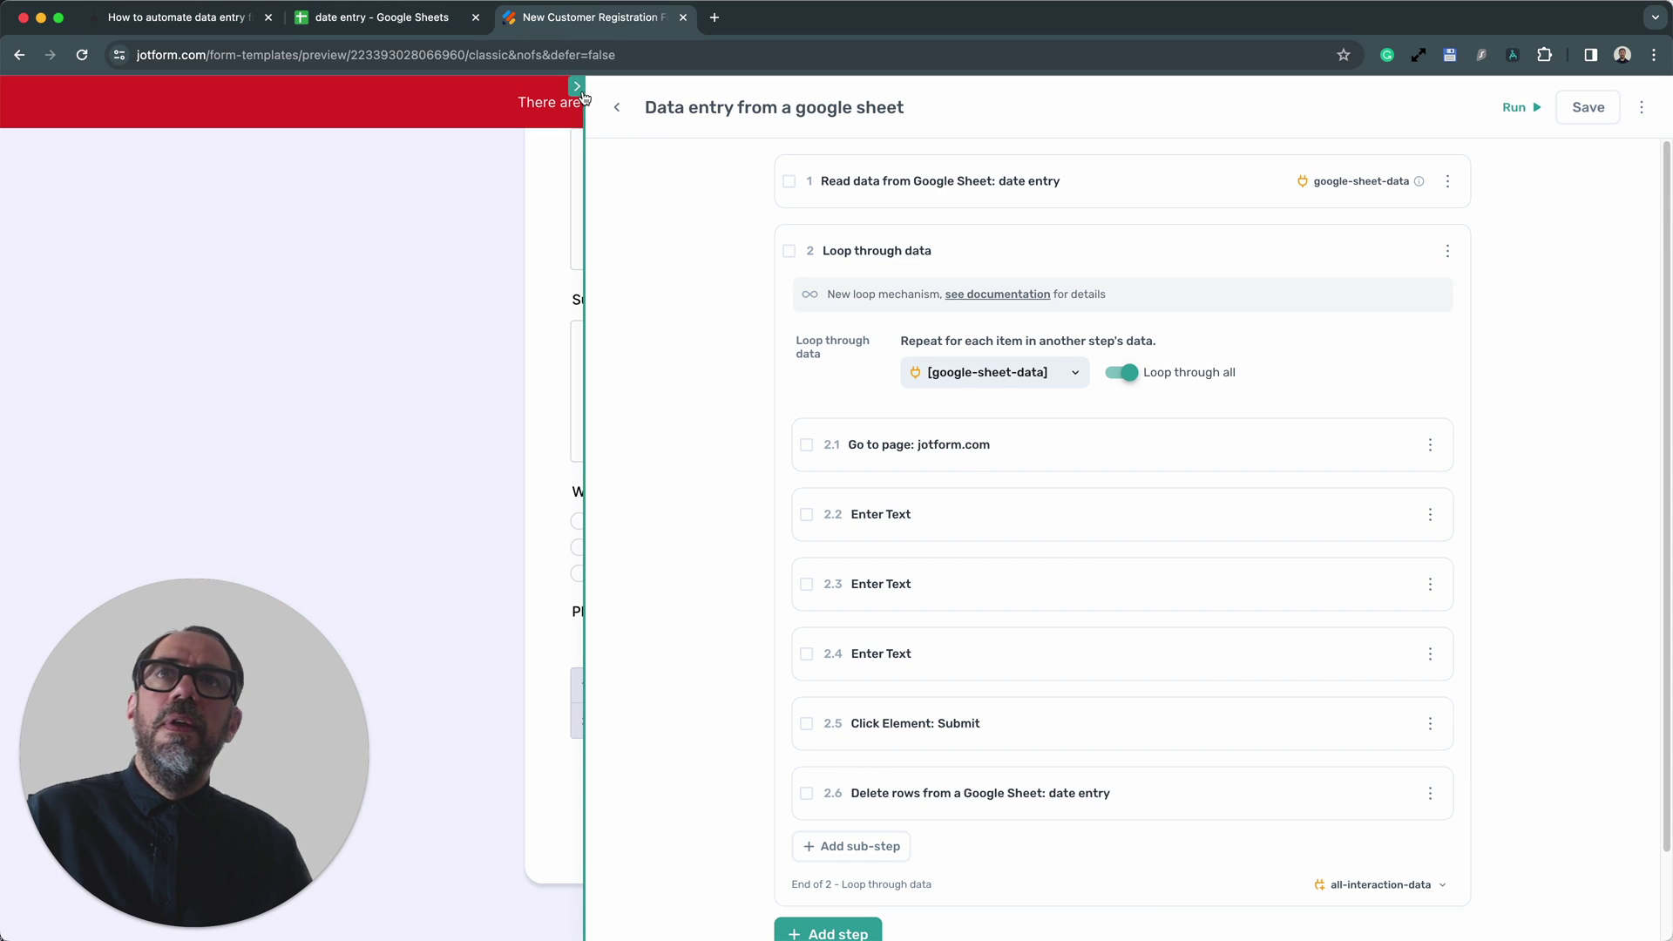
# - Hide the panel and review the form's First Name, Last Name and Street Address fields
pyautogui.click(577, 86)
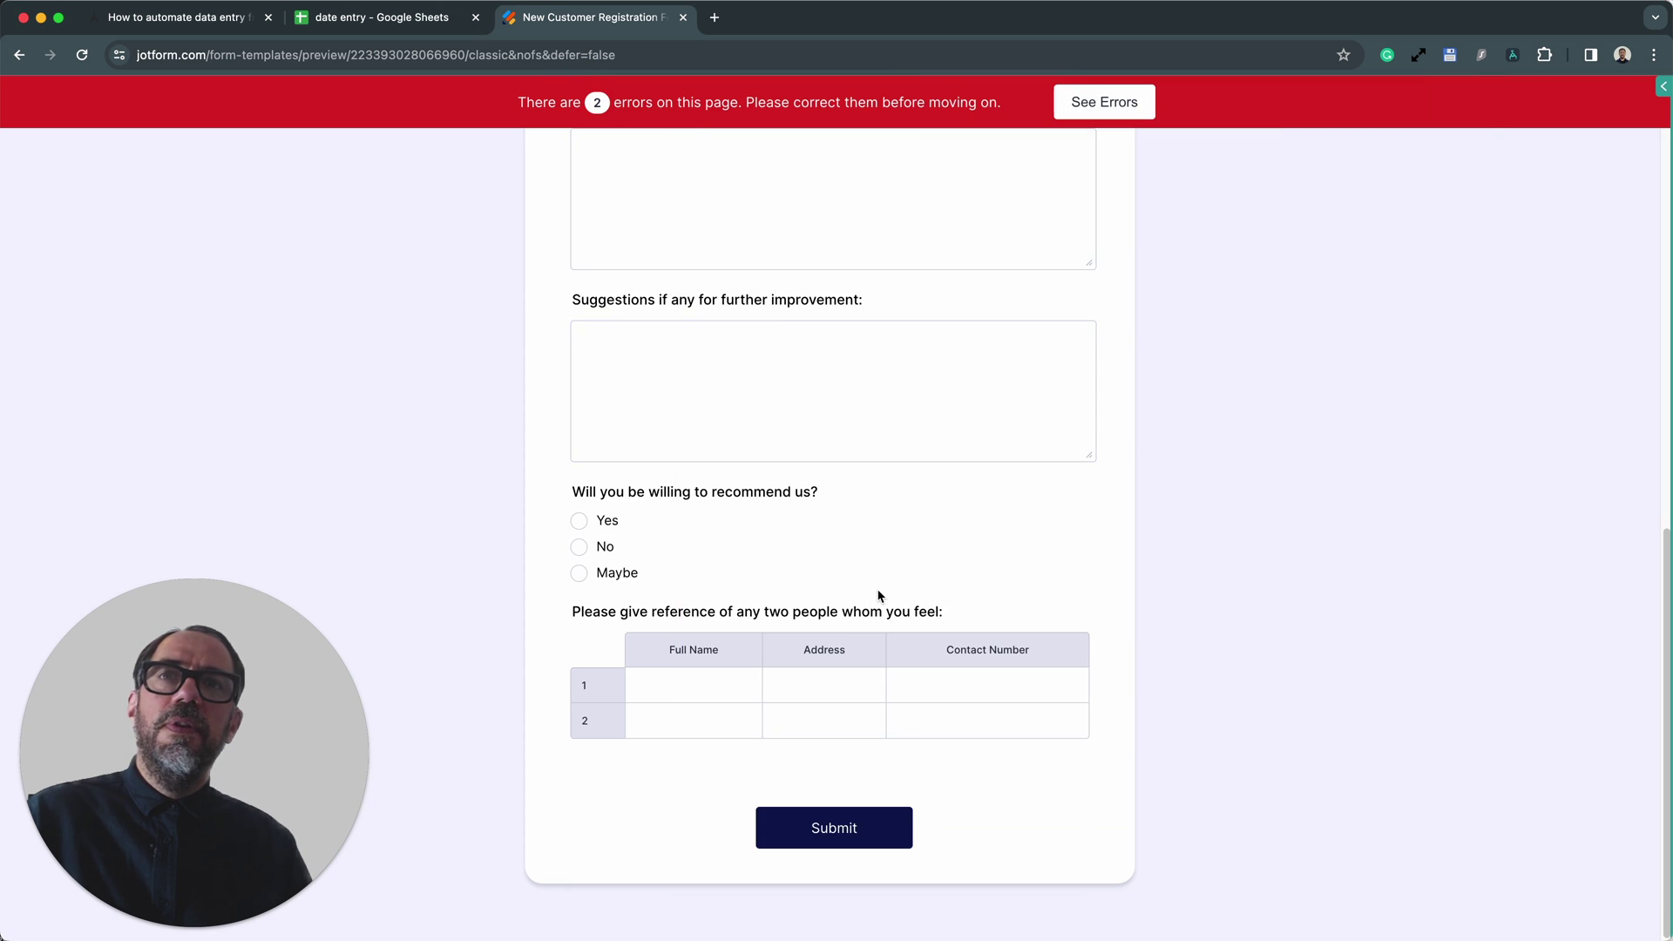
pyautogui.scroll(15, 879, 597)
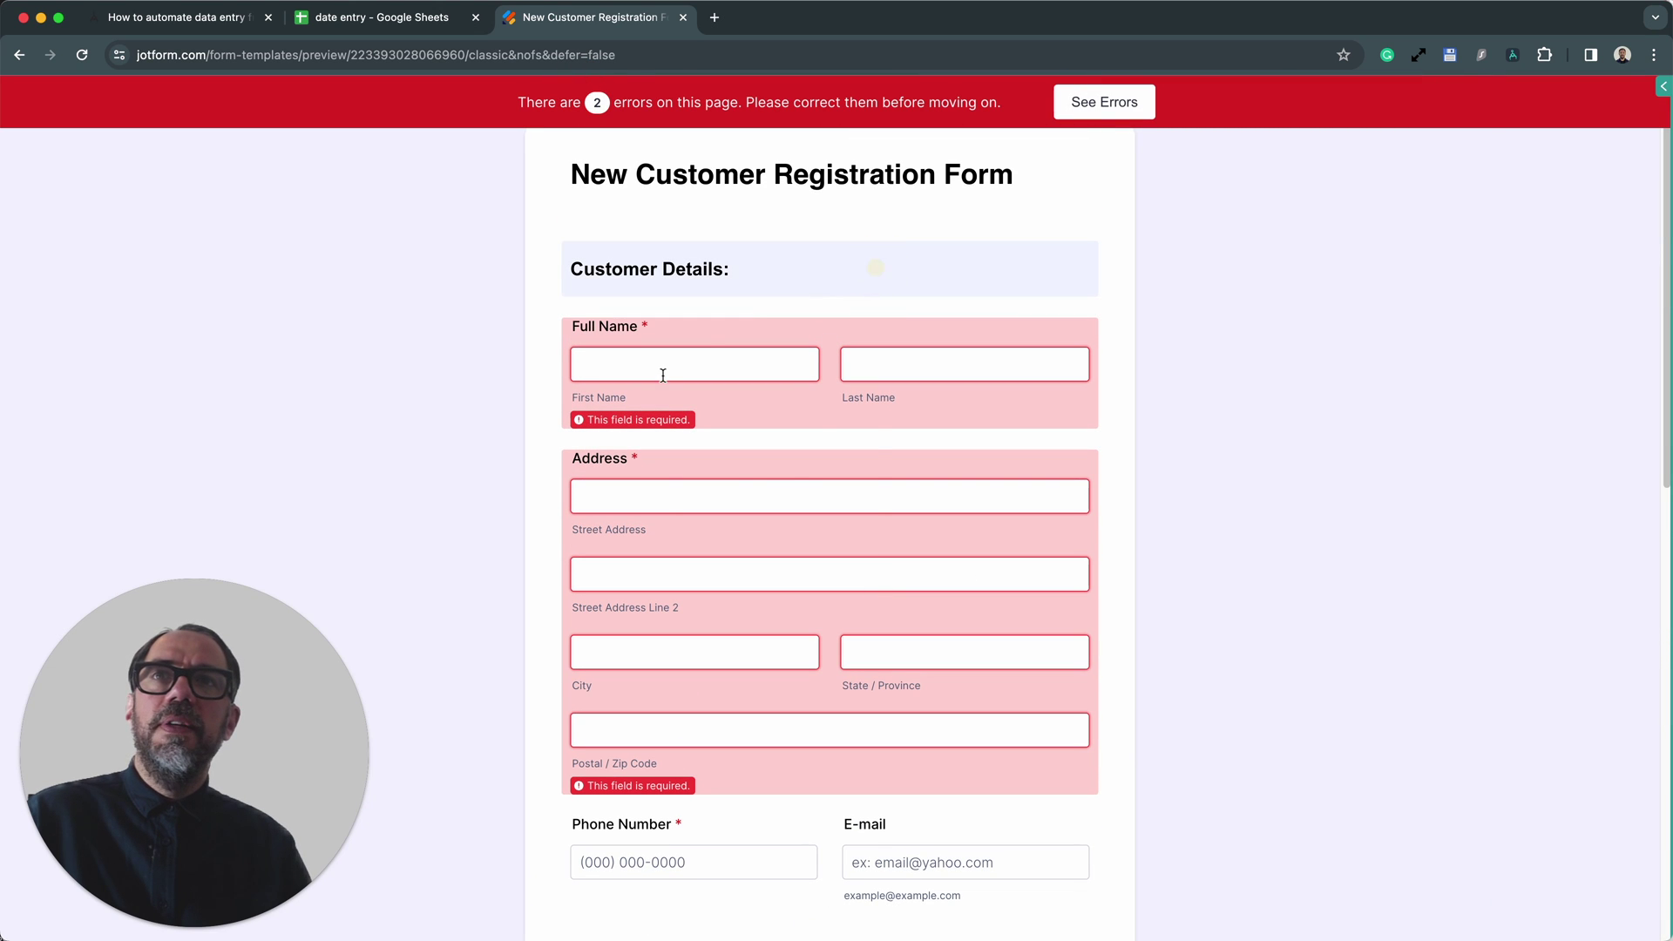
pyautogui.click(662, 371)
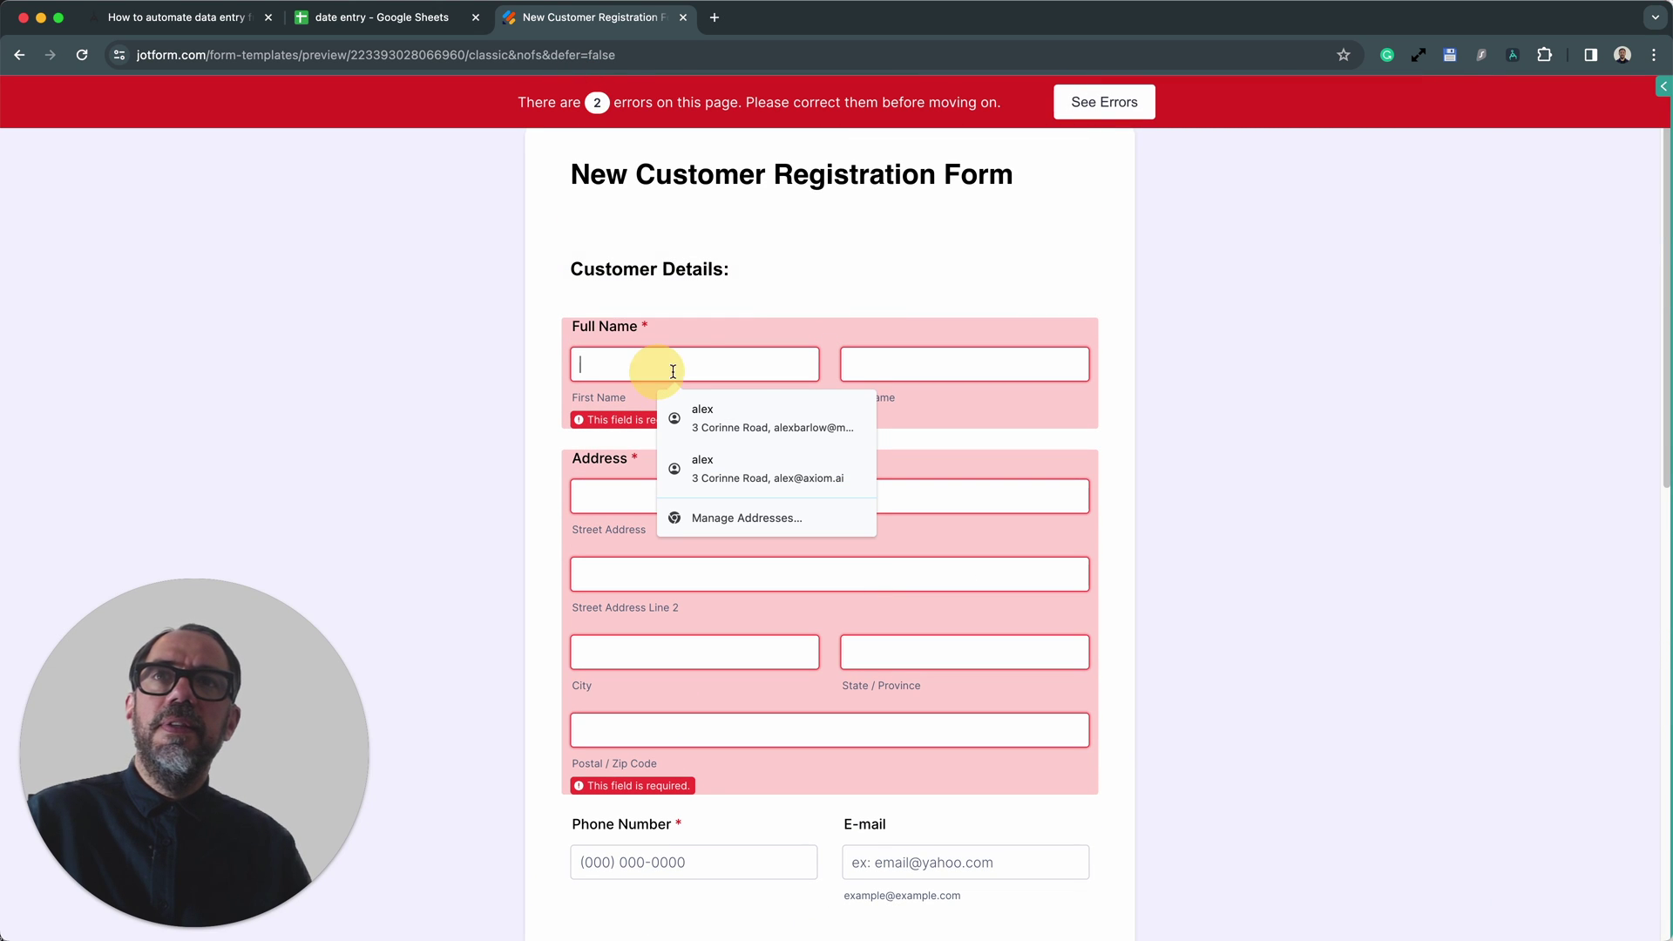
pyautogui.click(871, 364)
pyautogui.click(669, 496)
pyautogui.click(1420, 292)
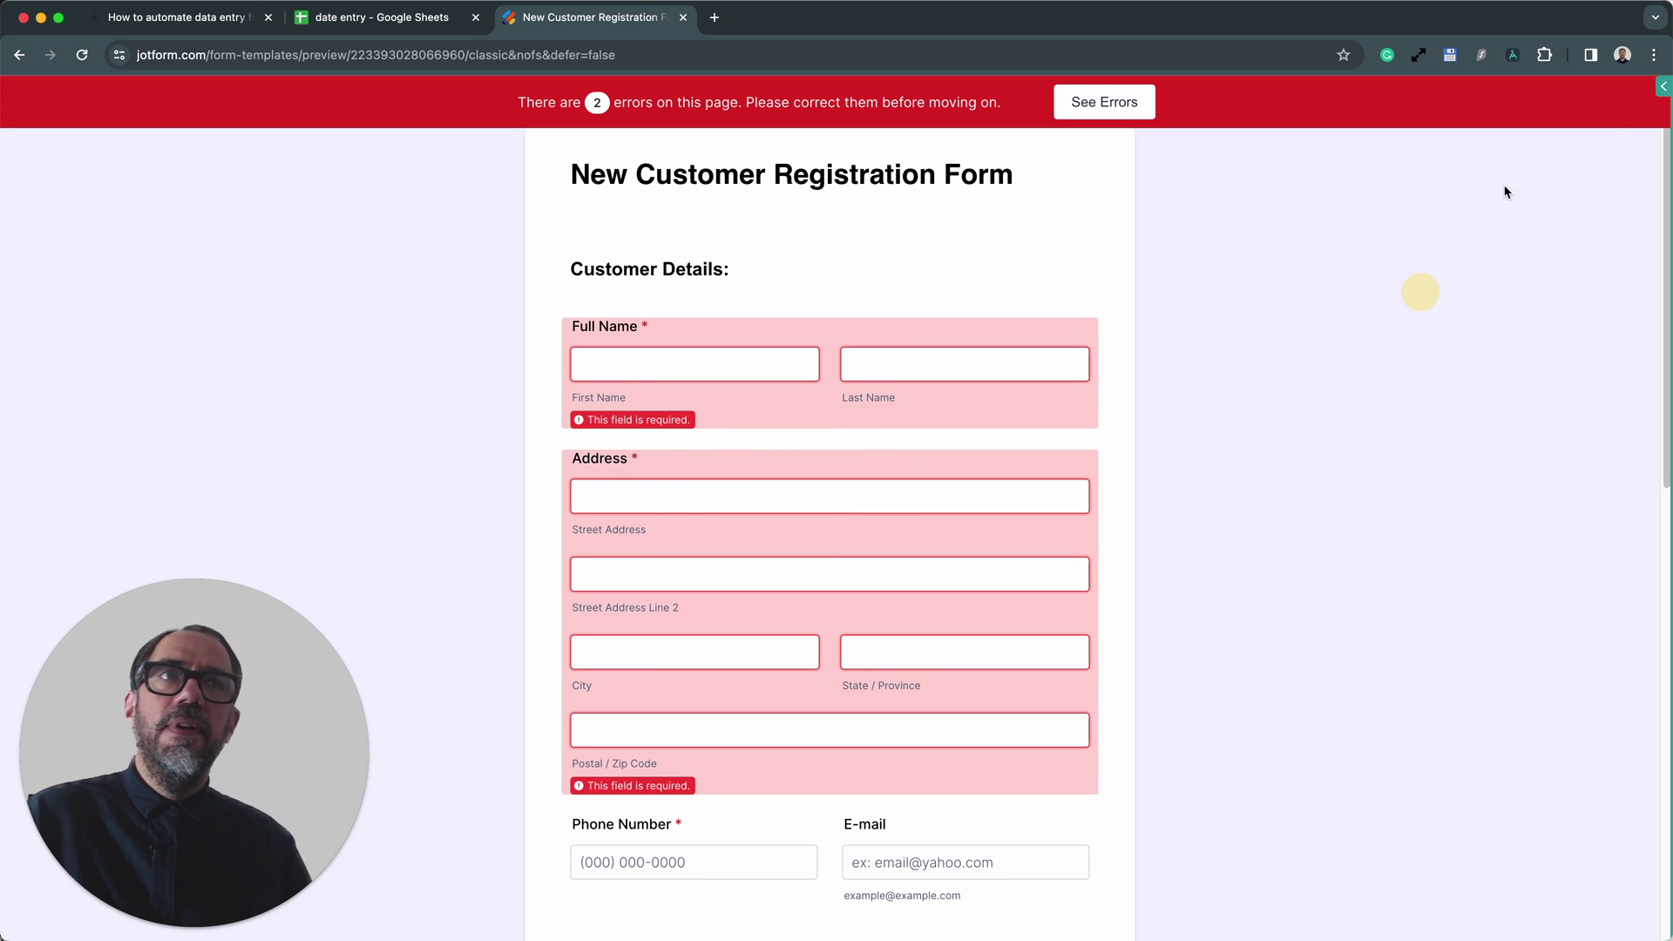
# - Run the bot with the desktop app, then close the automated browser window
pyautogui.click(1665, 88)
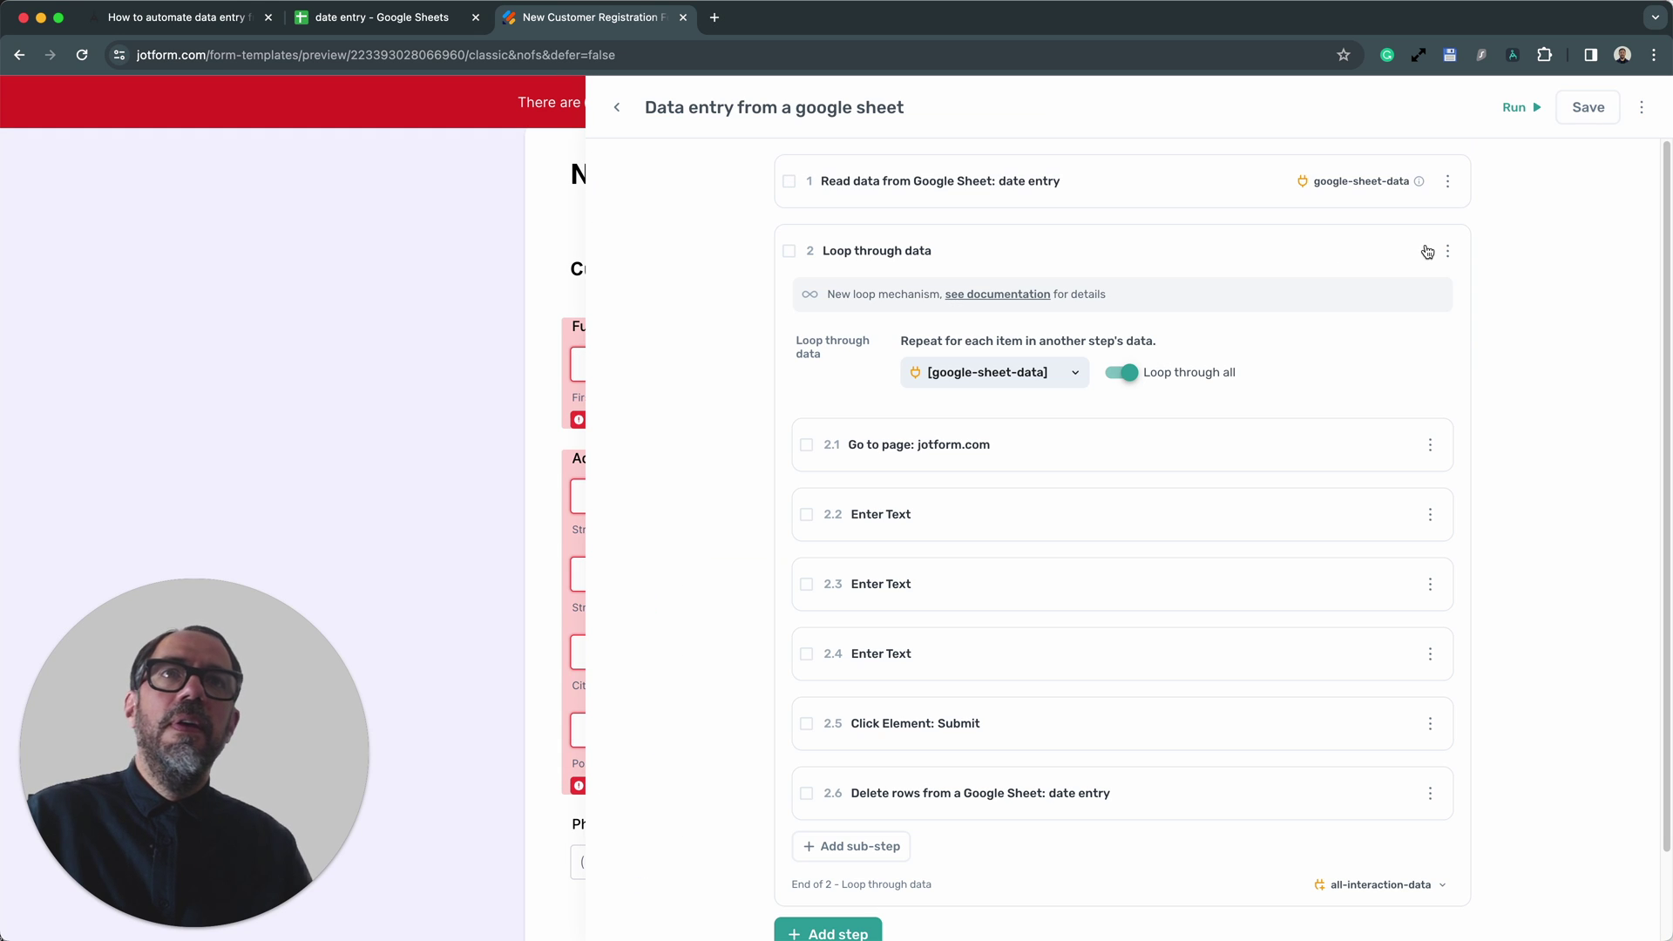
pyautogui.click(1506, 122)
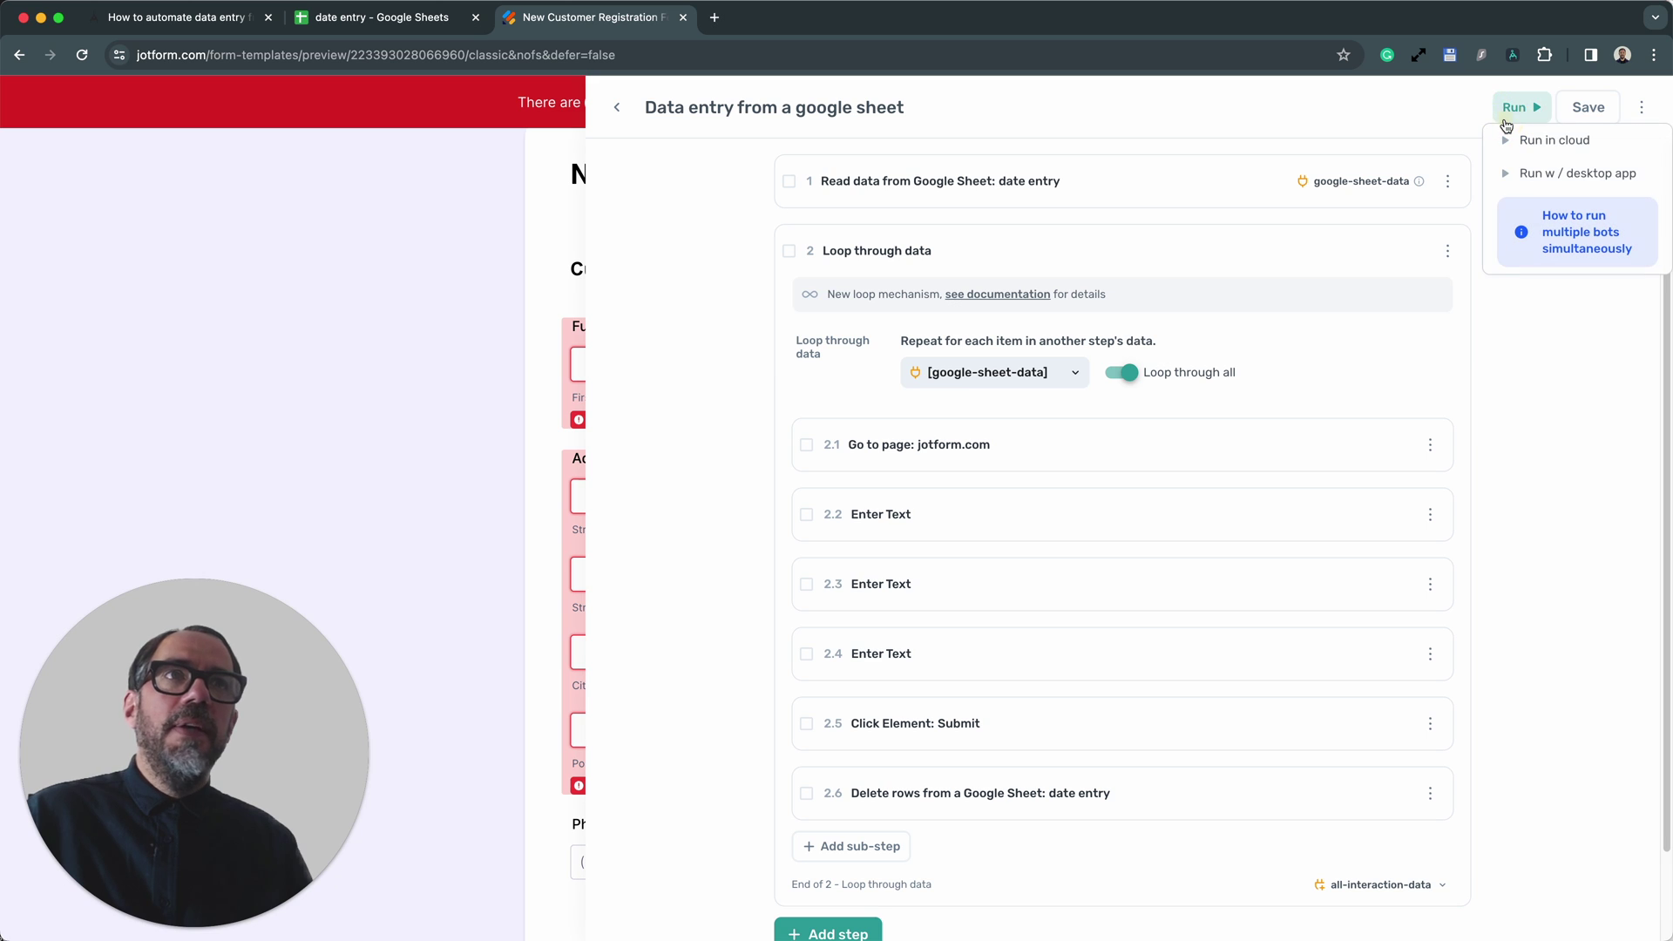
pyautogui.click(1535, 179)
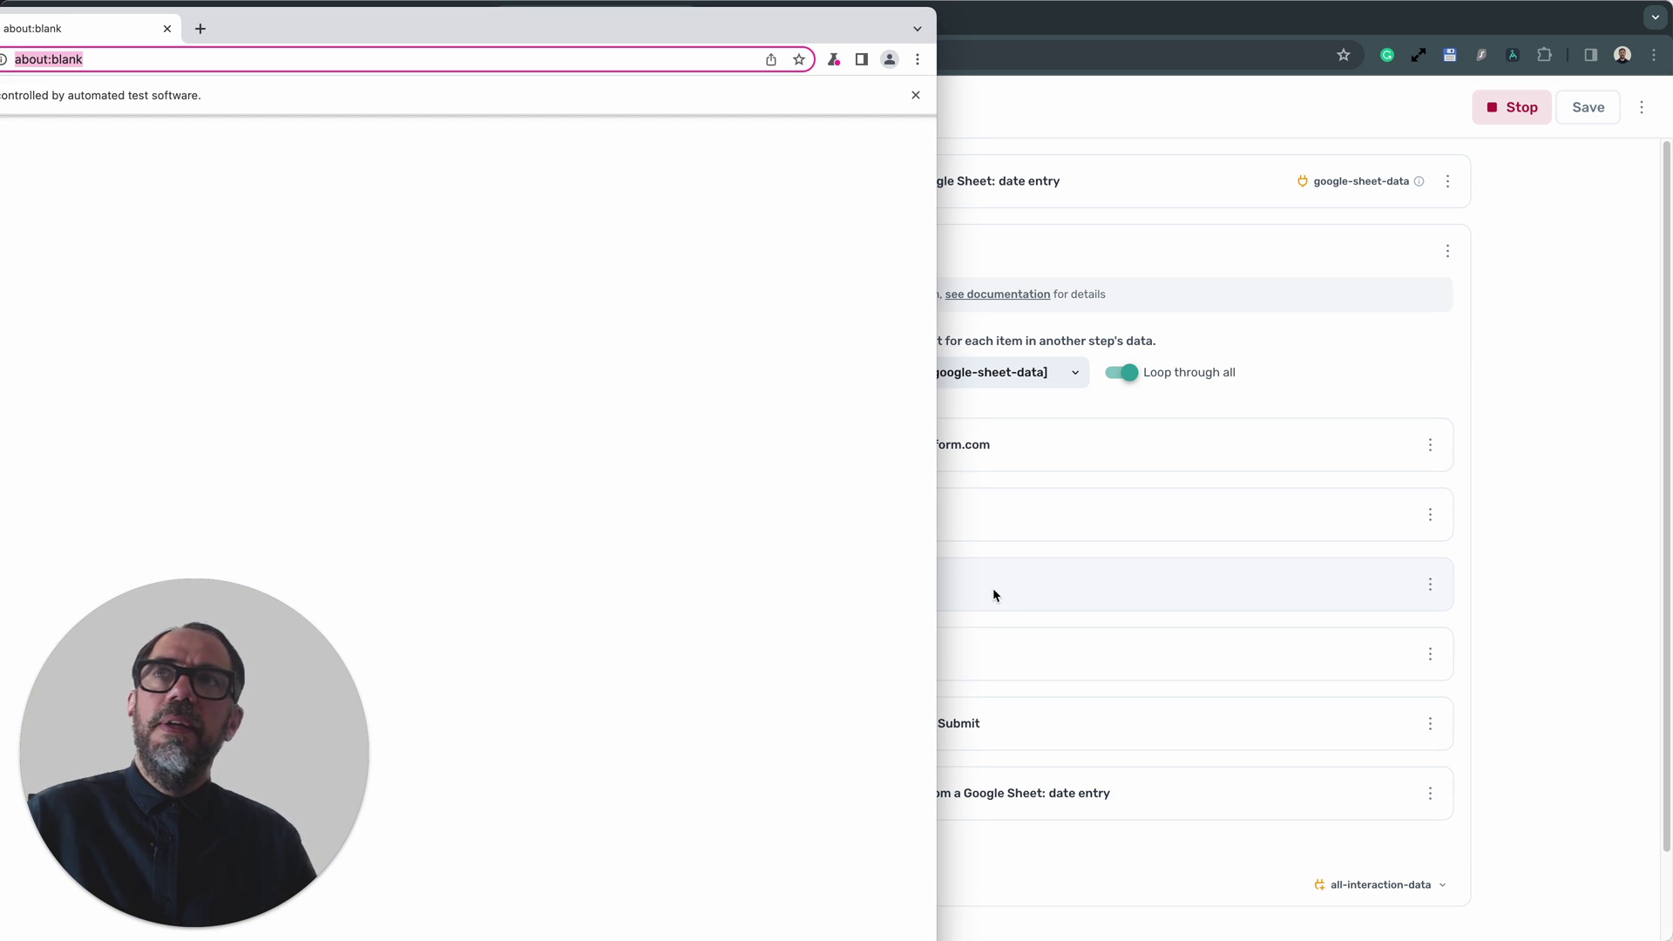
pyautogui.moveTo(549, 24); pyautogui.dragTo(1079, 55)
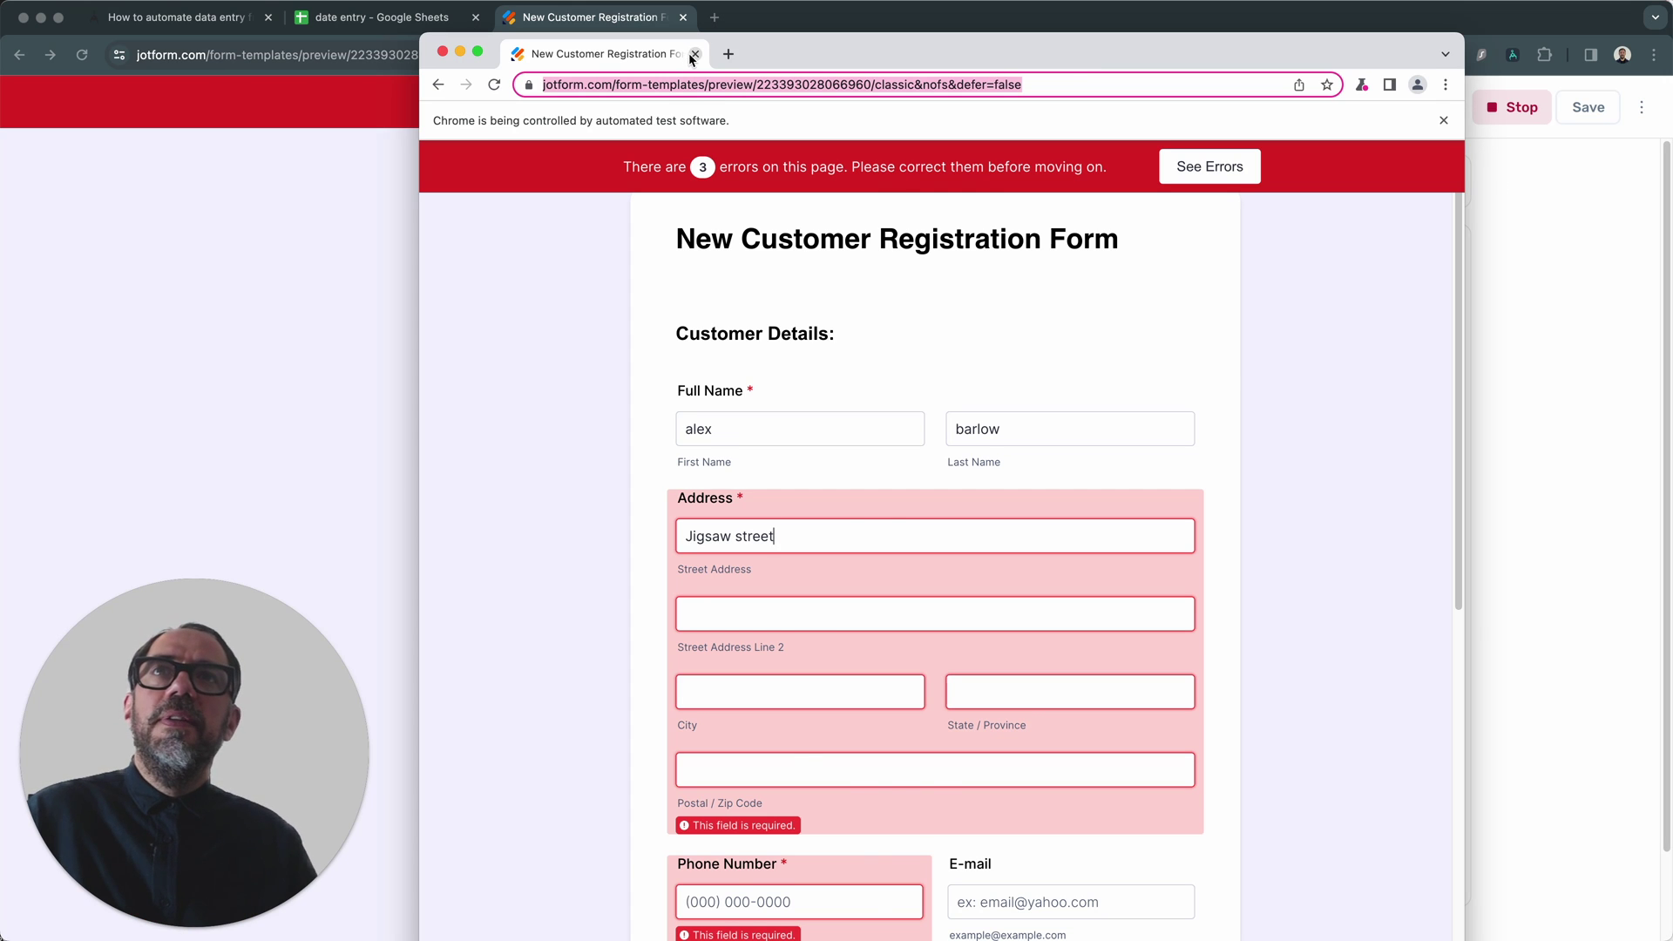
pyautogui.click(695, 53)
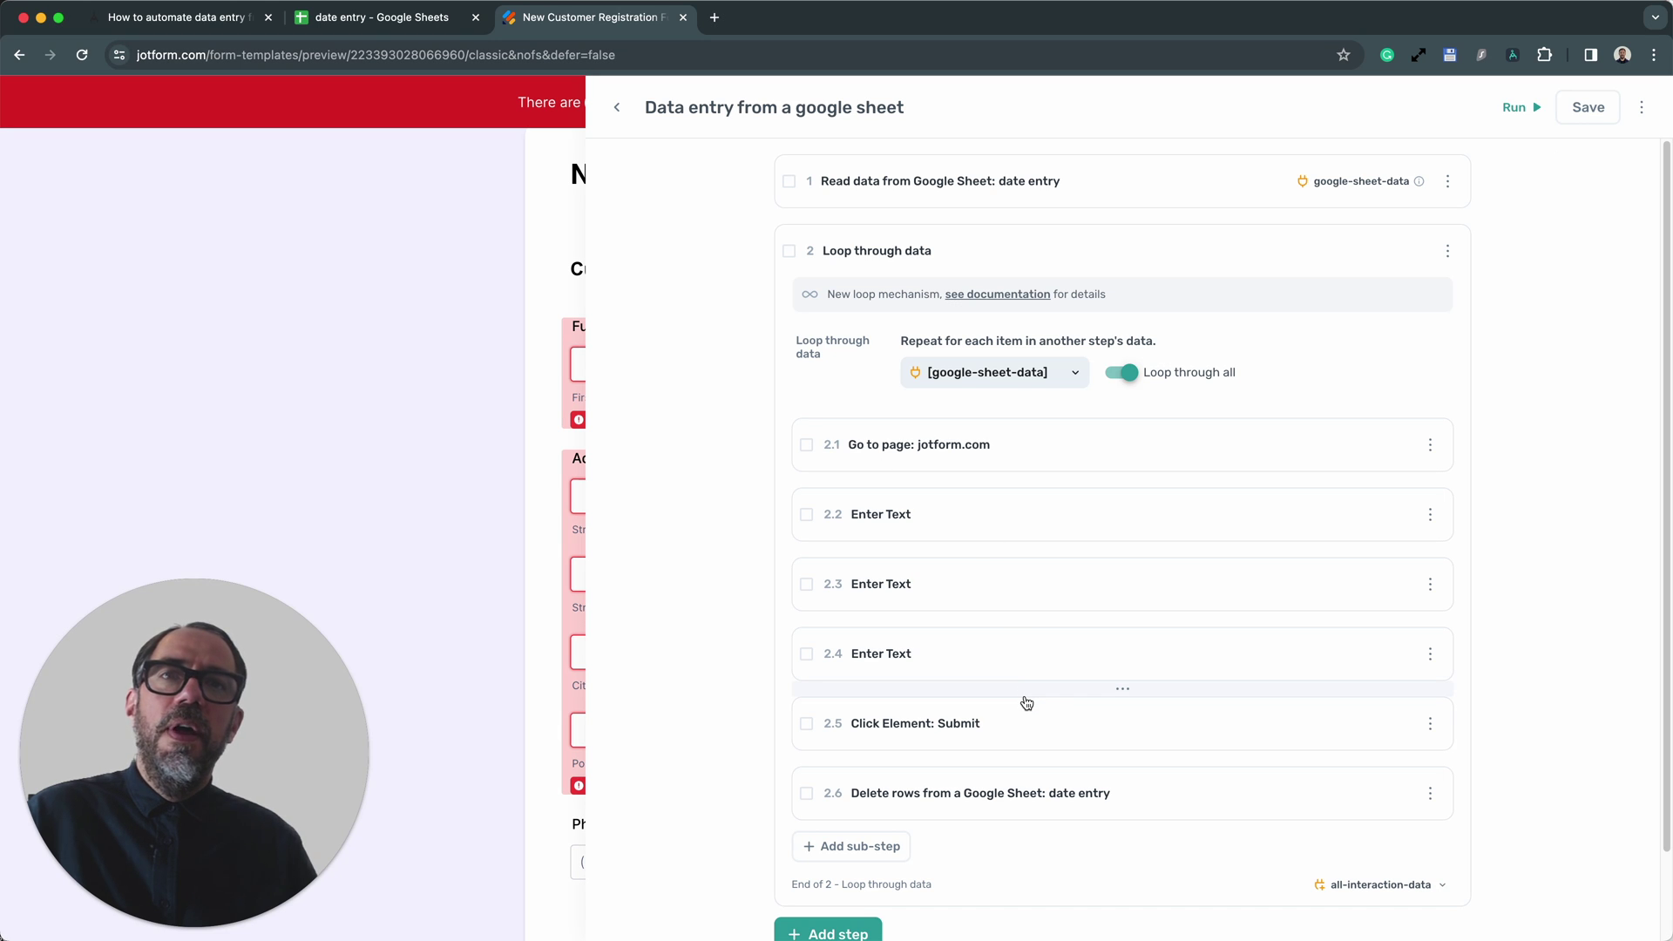
pyautogui.scroll(-2, 1033, 708)
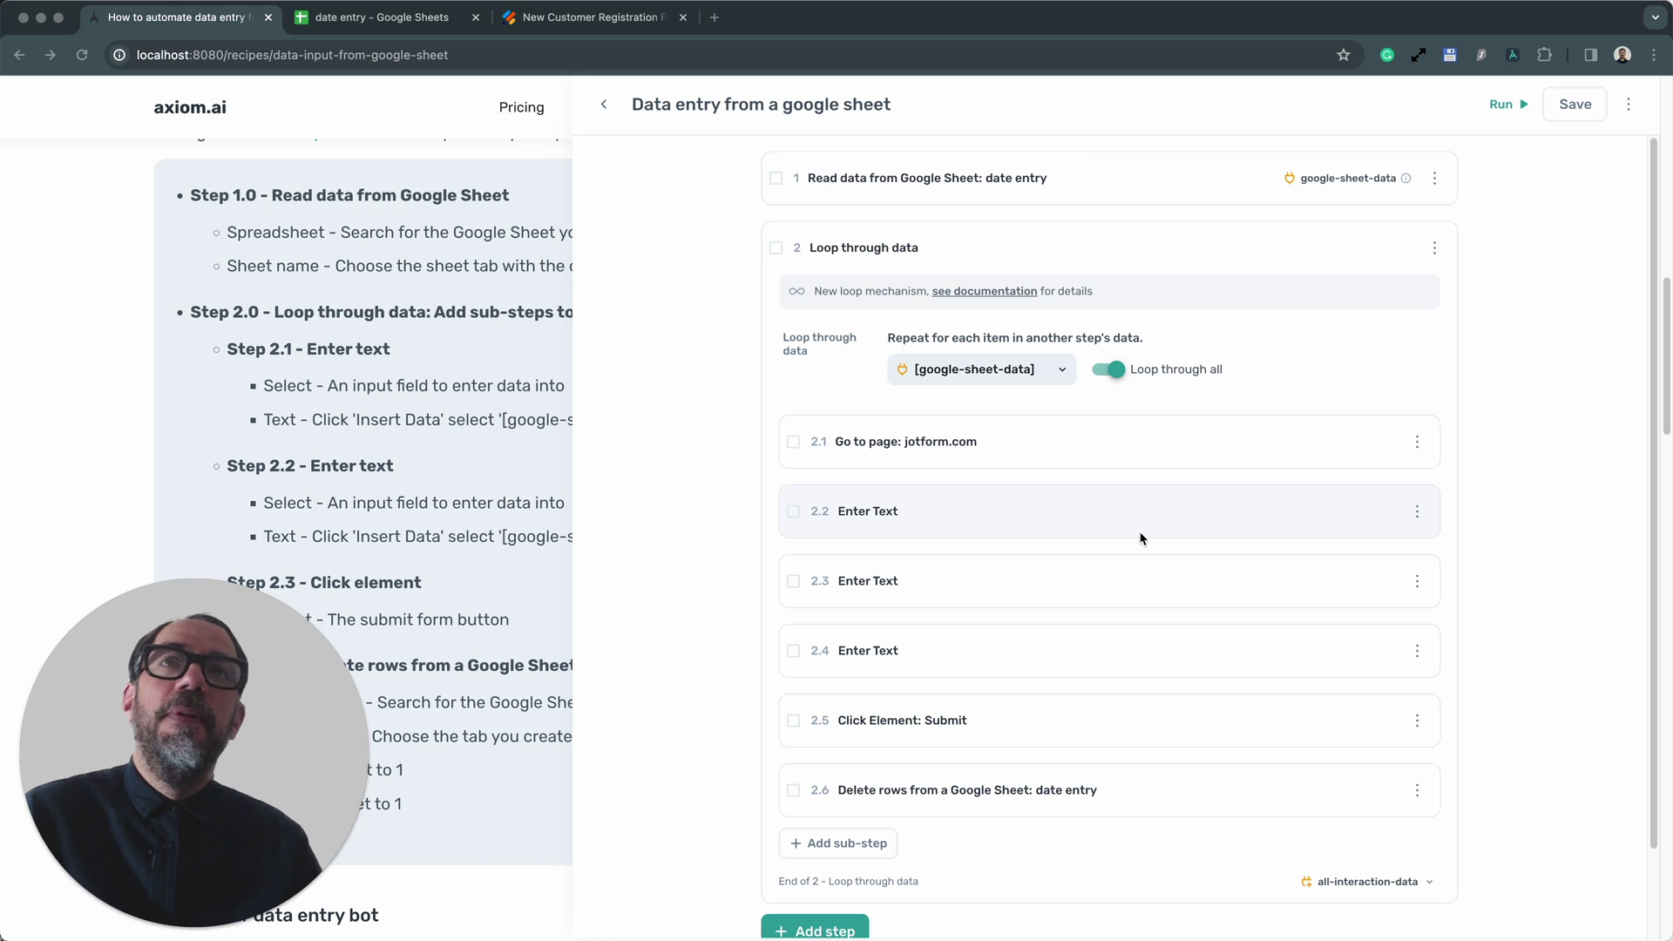
pyautogui.click(1053, 211)
pyautogui.write('z')
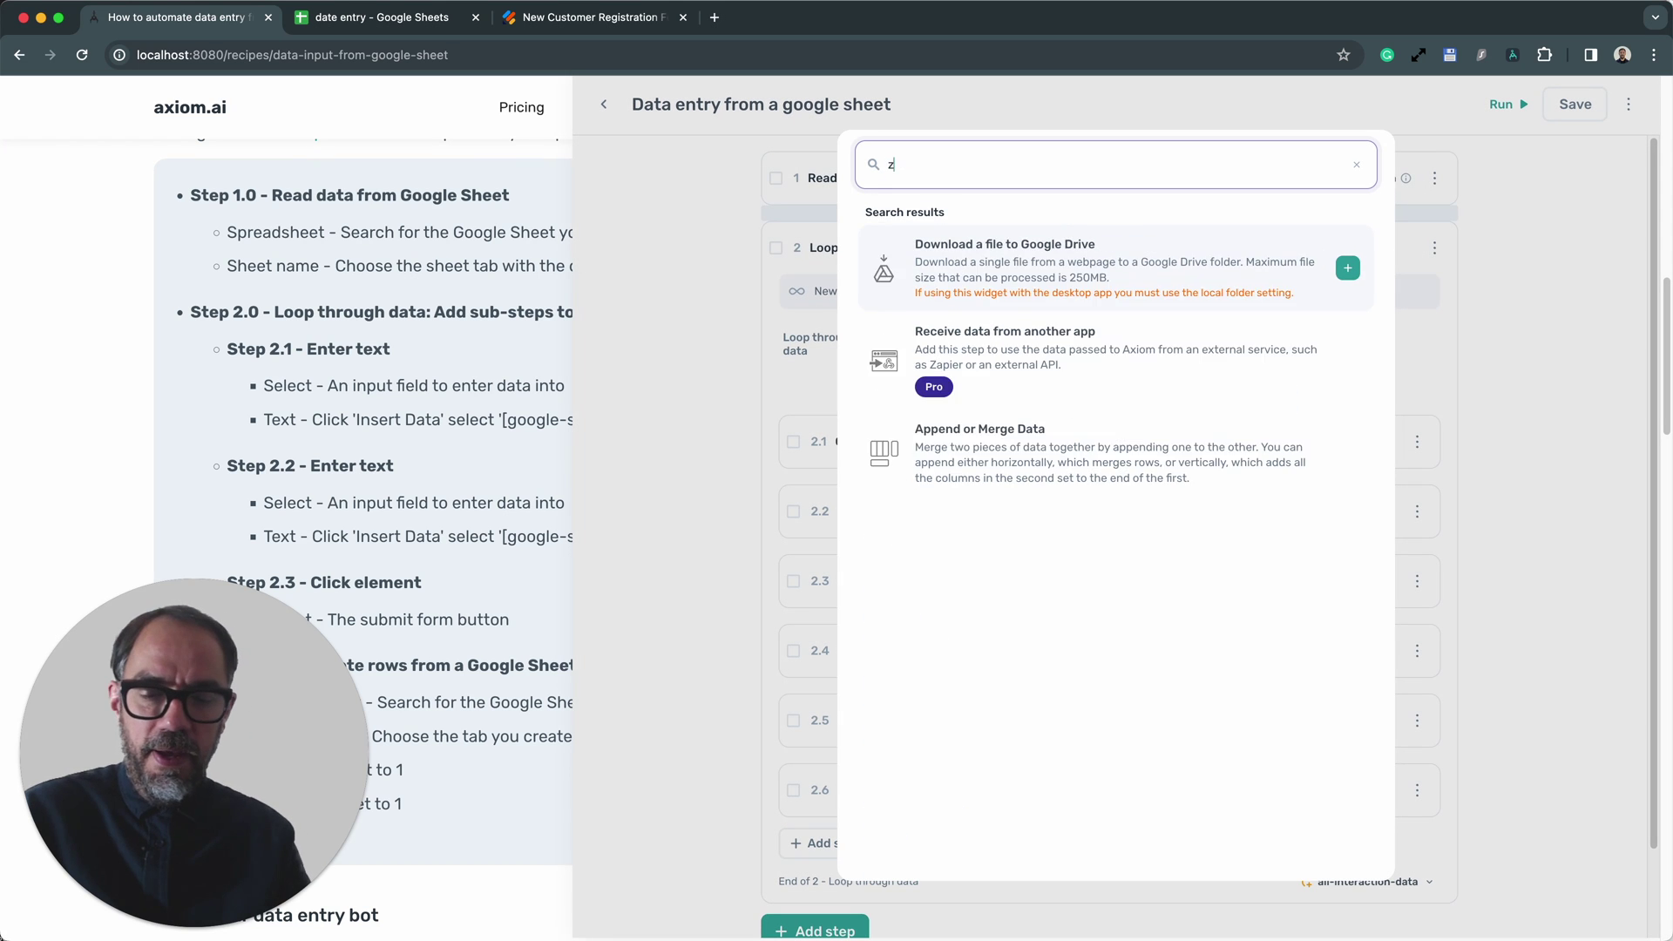
pyautogui.write('apier')
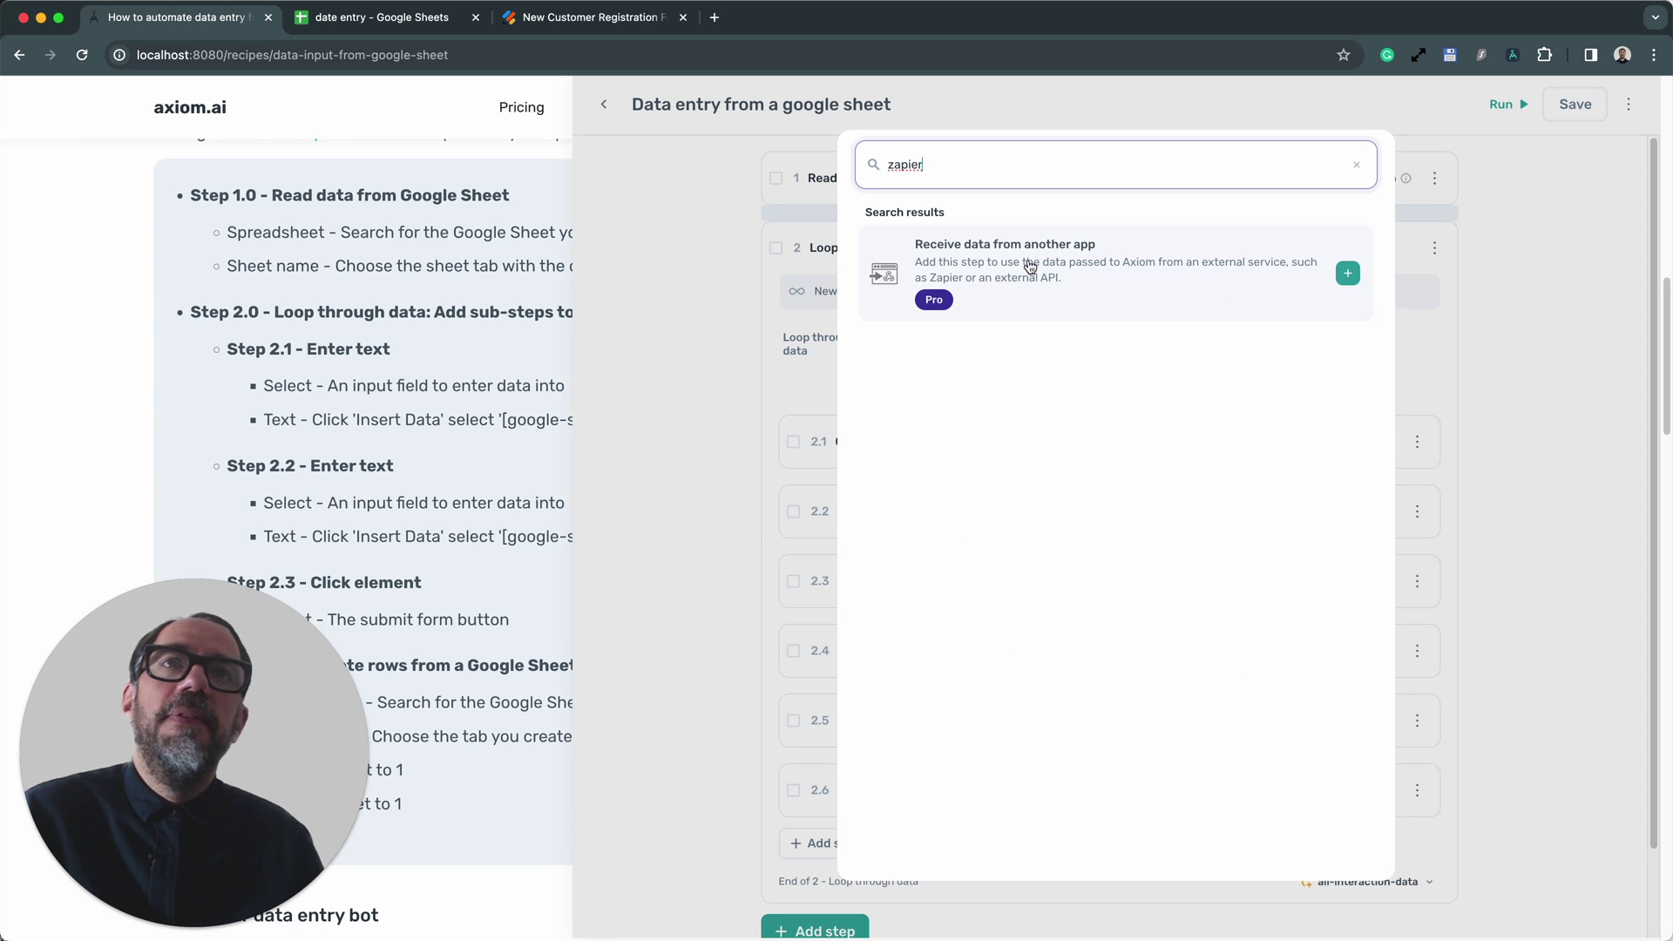
pyautogui.click(1356, 164)
pyautogui.click(1481, 432)
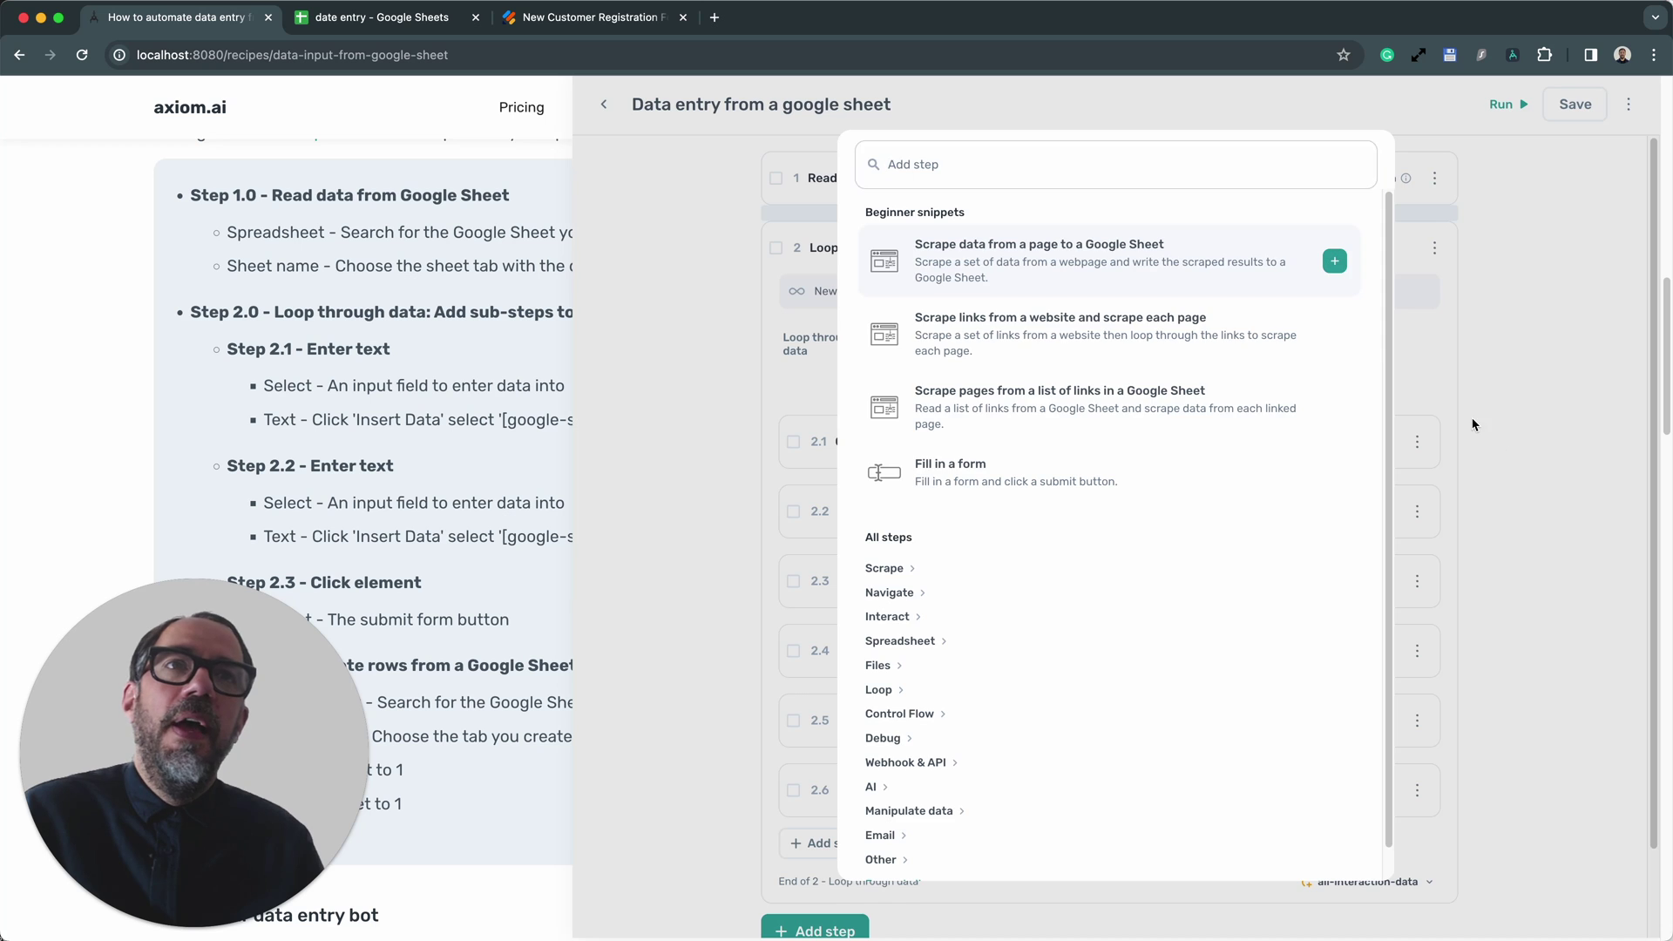
pyautogui.scroll(-2, 1225, 684)
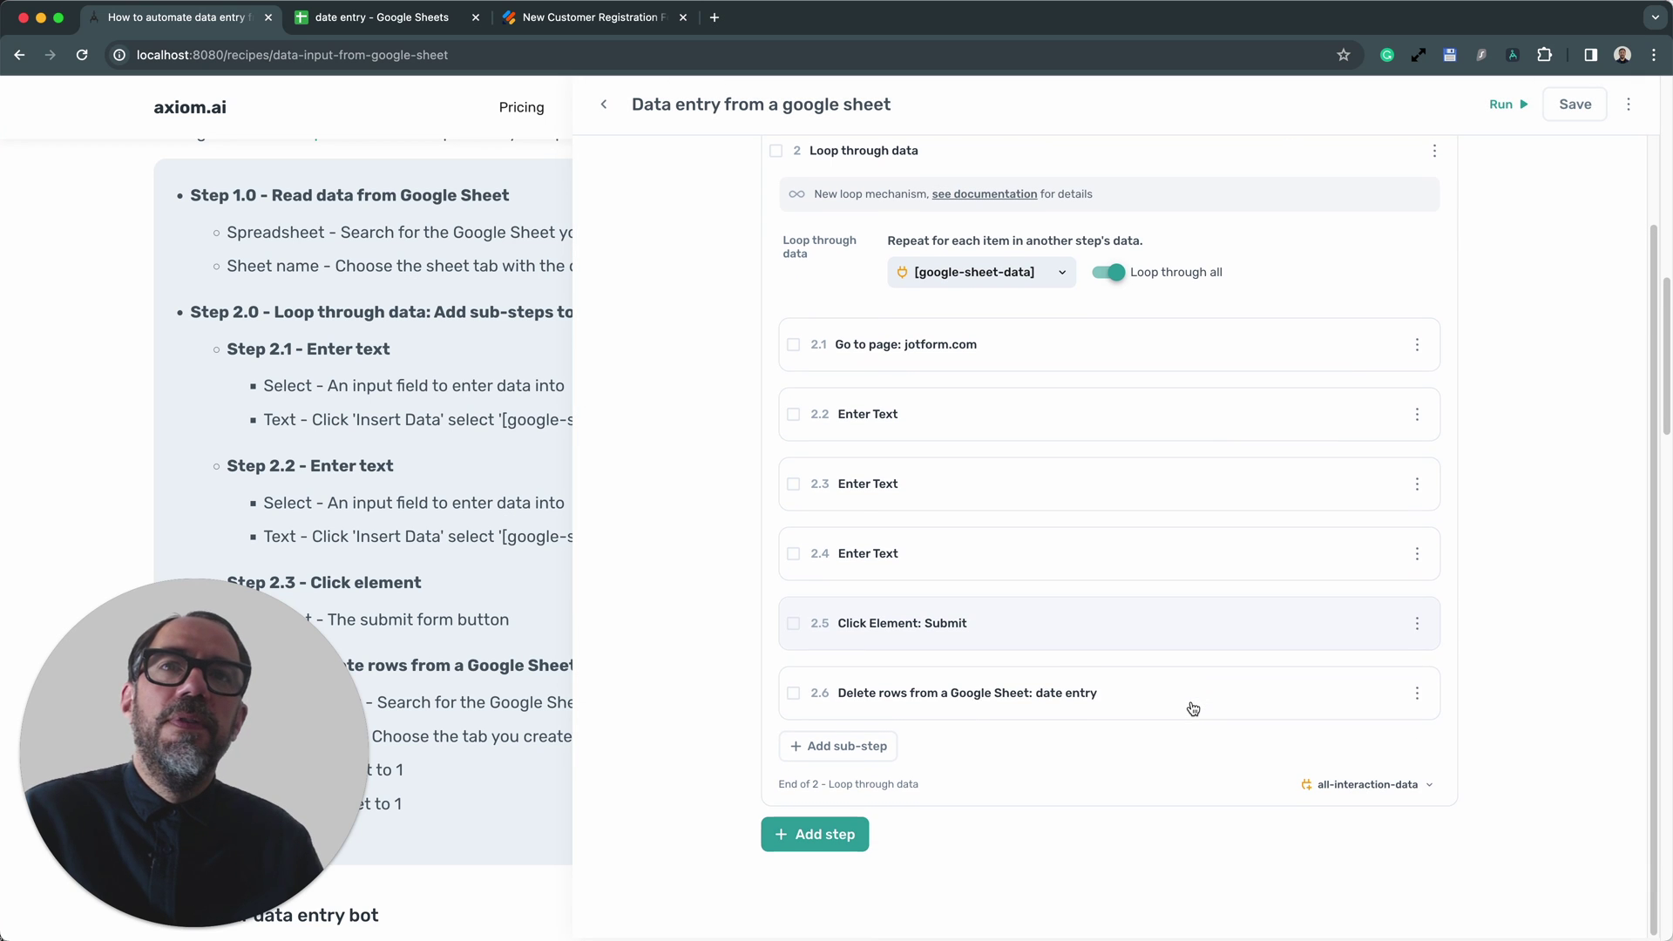
pyautogui.click(853, 596)
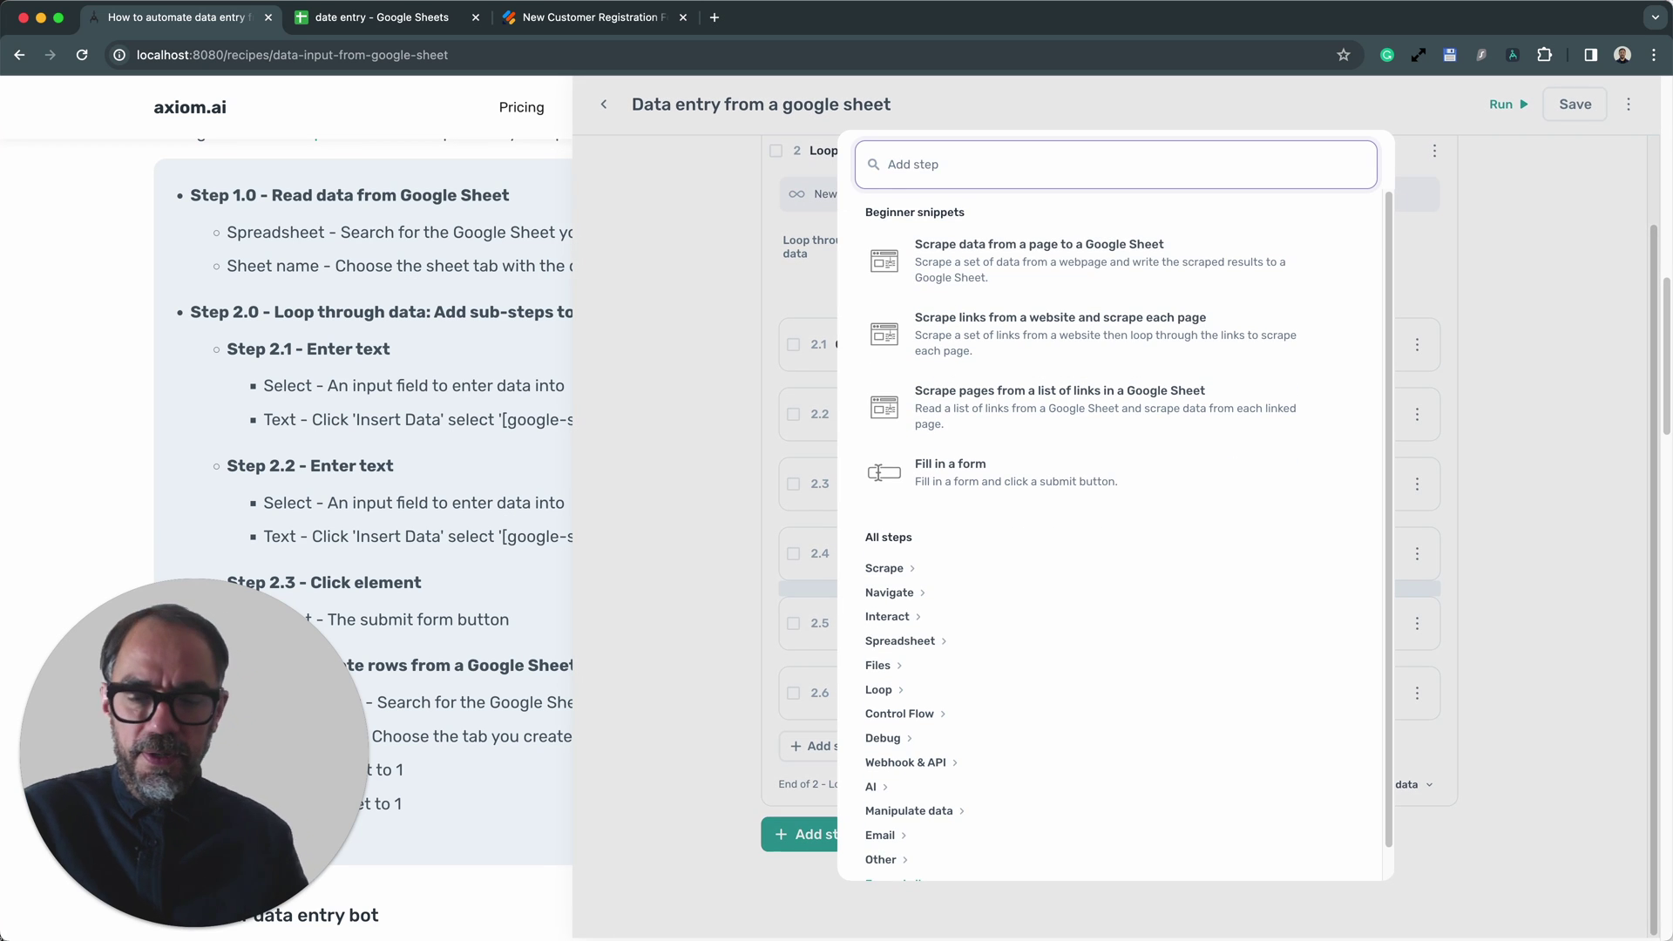
pyautogui.write('enter')
pyautogui.press('super+a')
pyautogui.write('select')
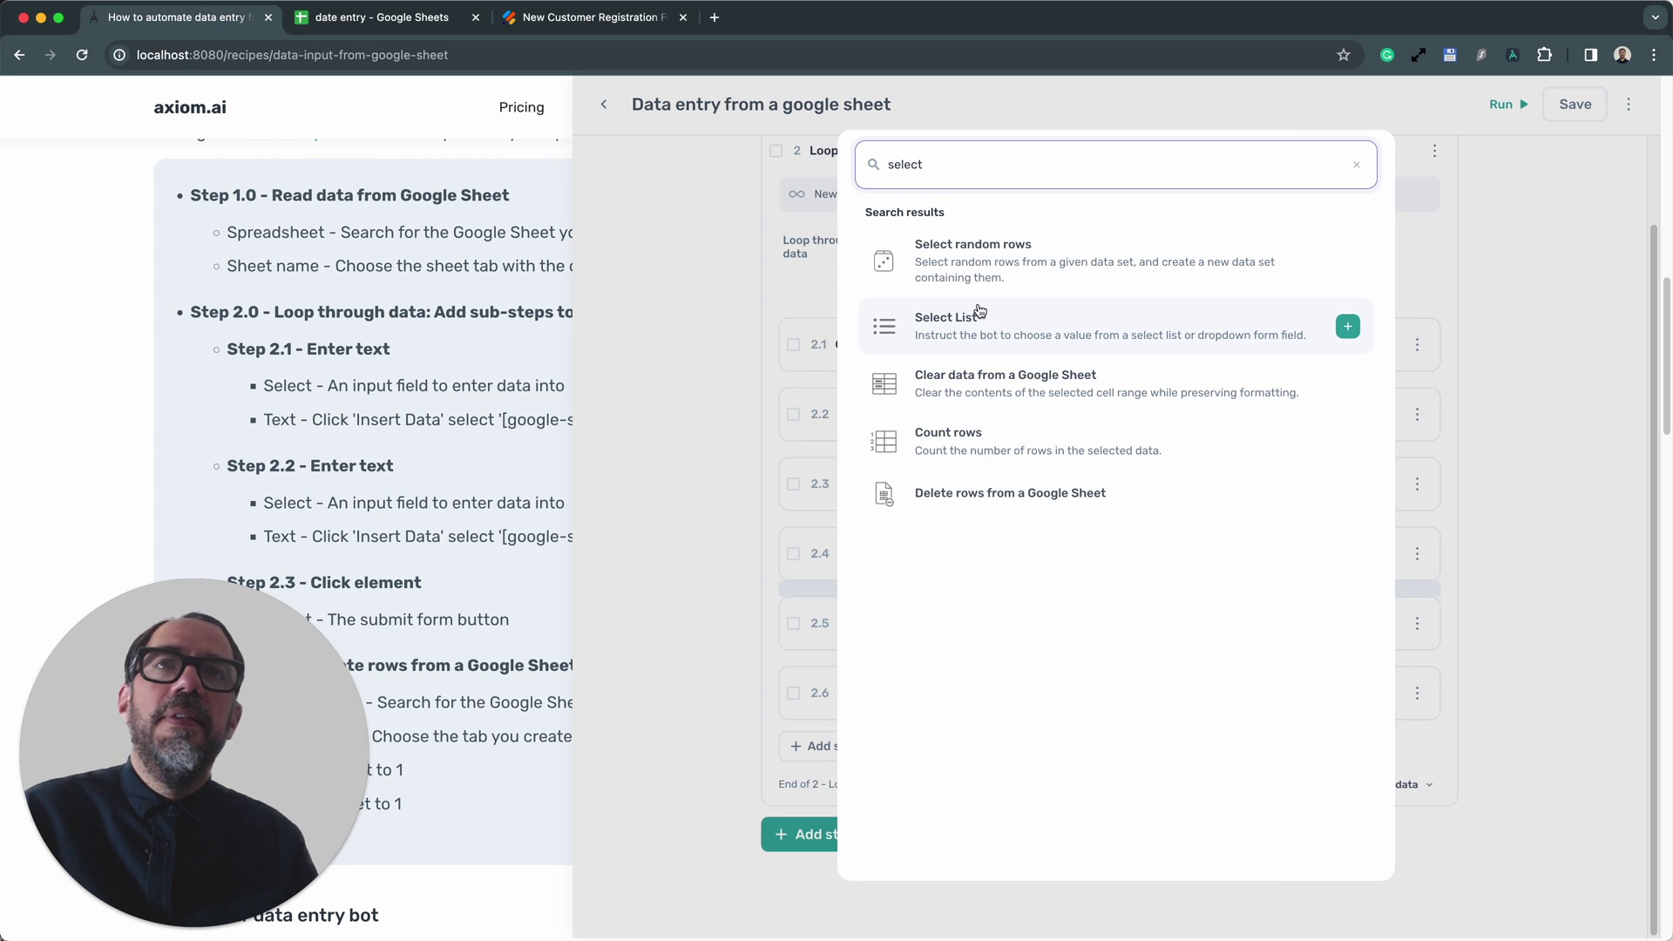
pyautogui.click(1521, 324)
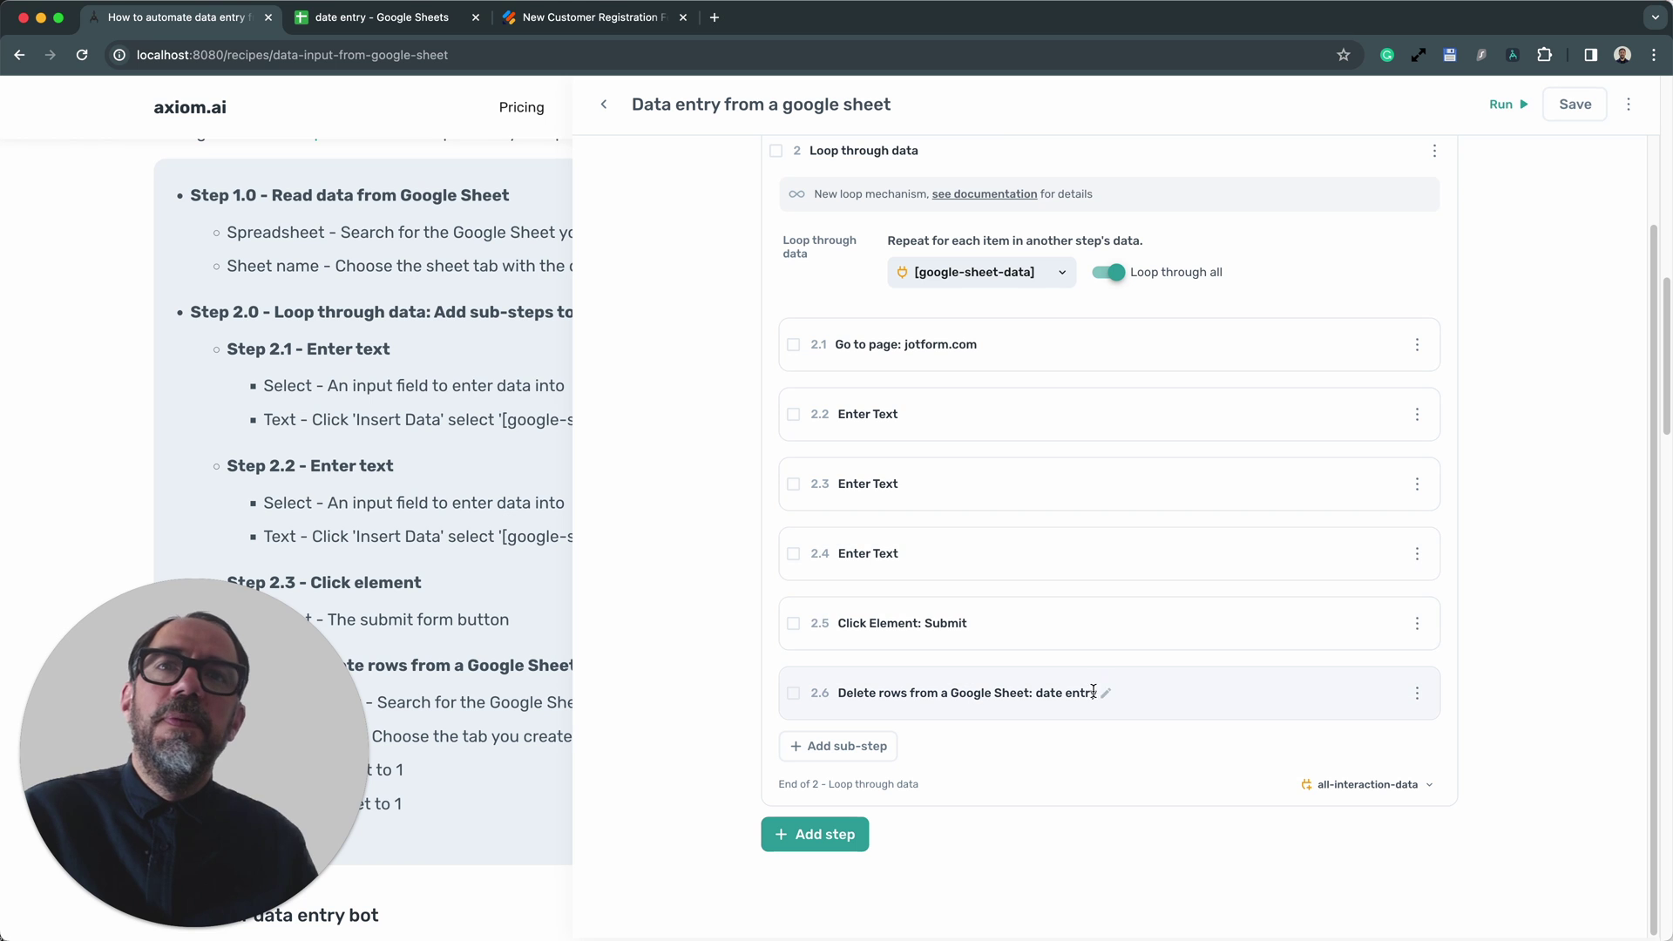
pyautogui.scroll(3, 1095, 706)
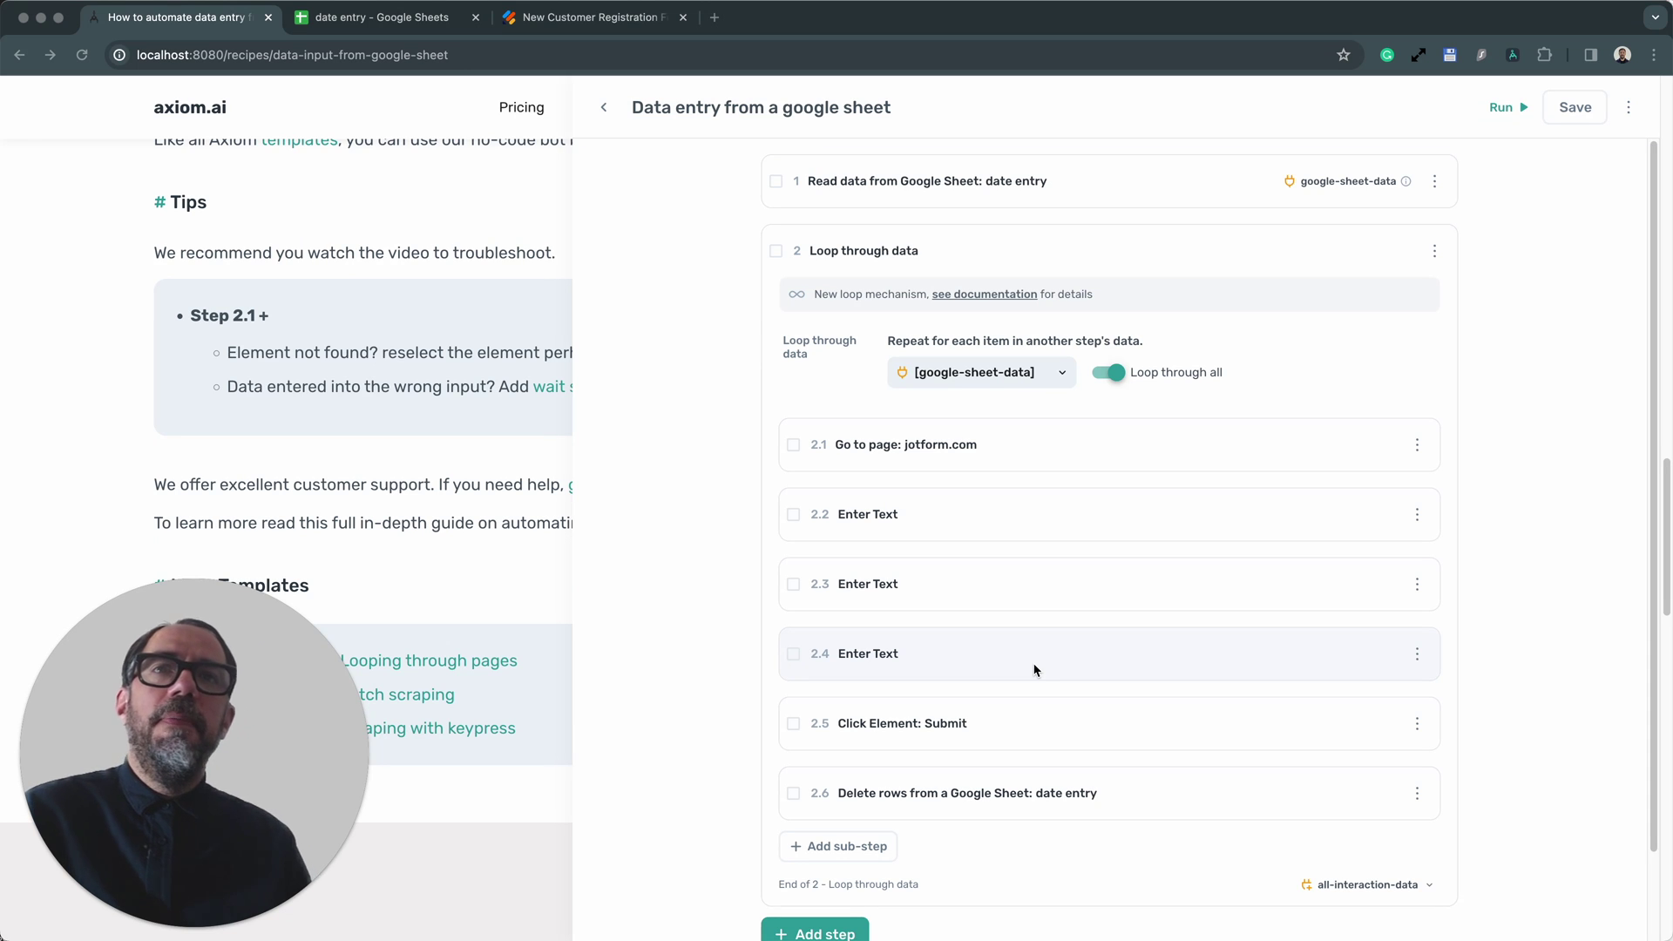
# - Expand step 2.2 Enter Text and pick the JotForm Last Name field as its target
pyautogui.click(998, 519)
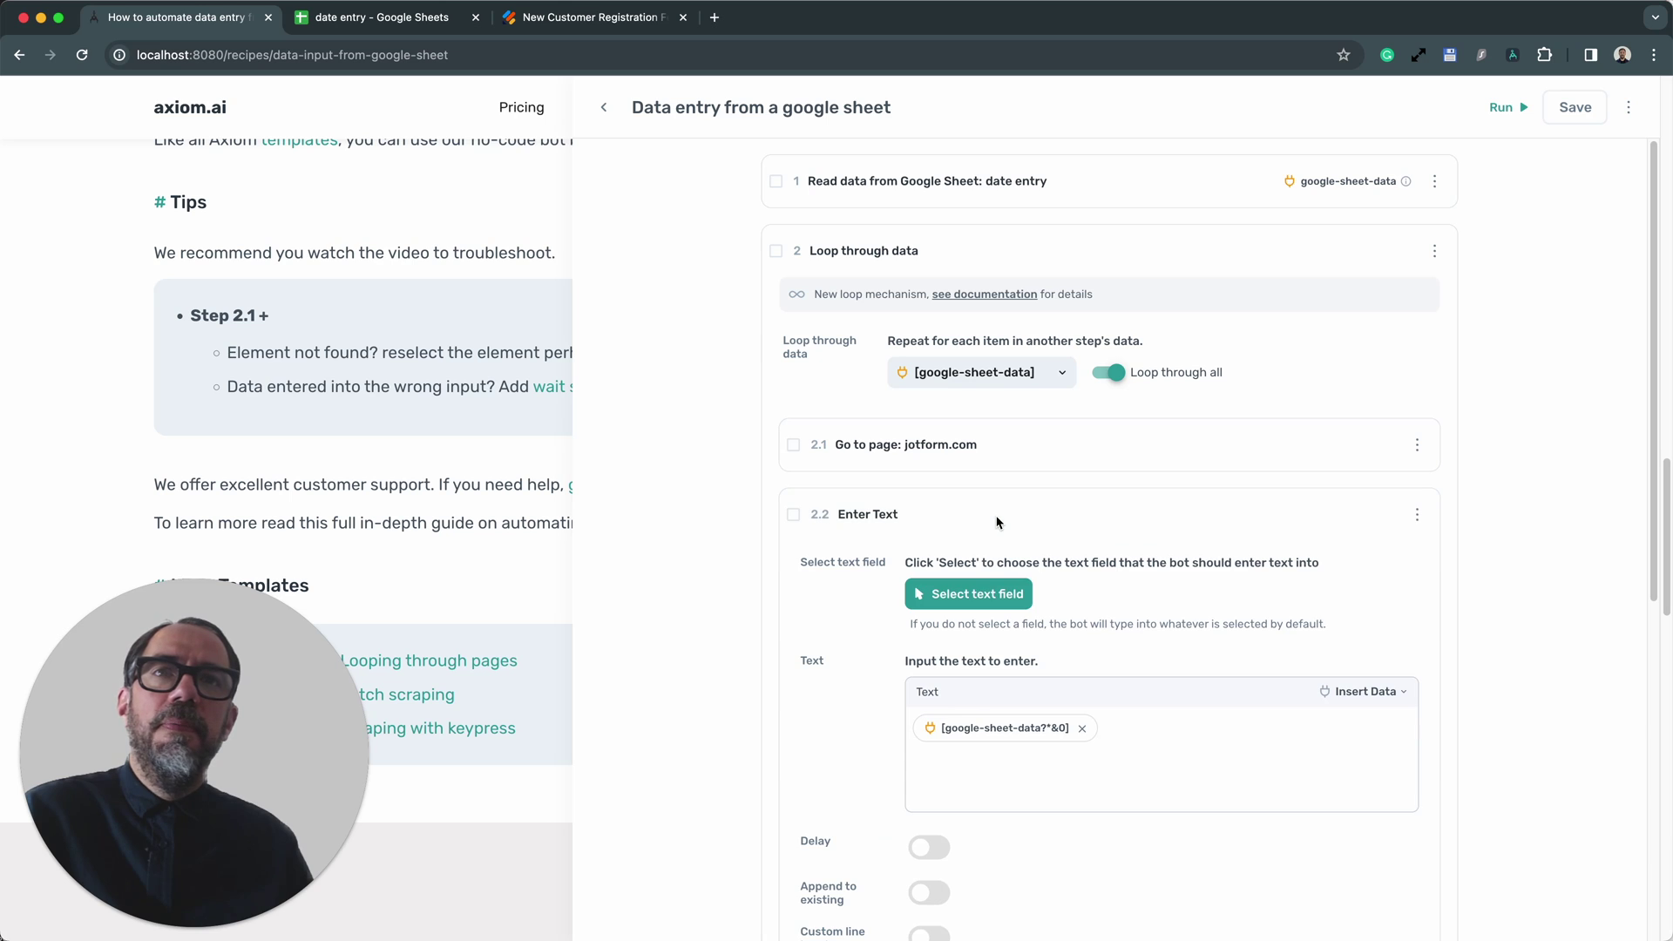
pyautogui.click(971, 595)
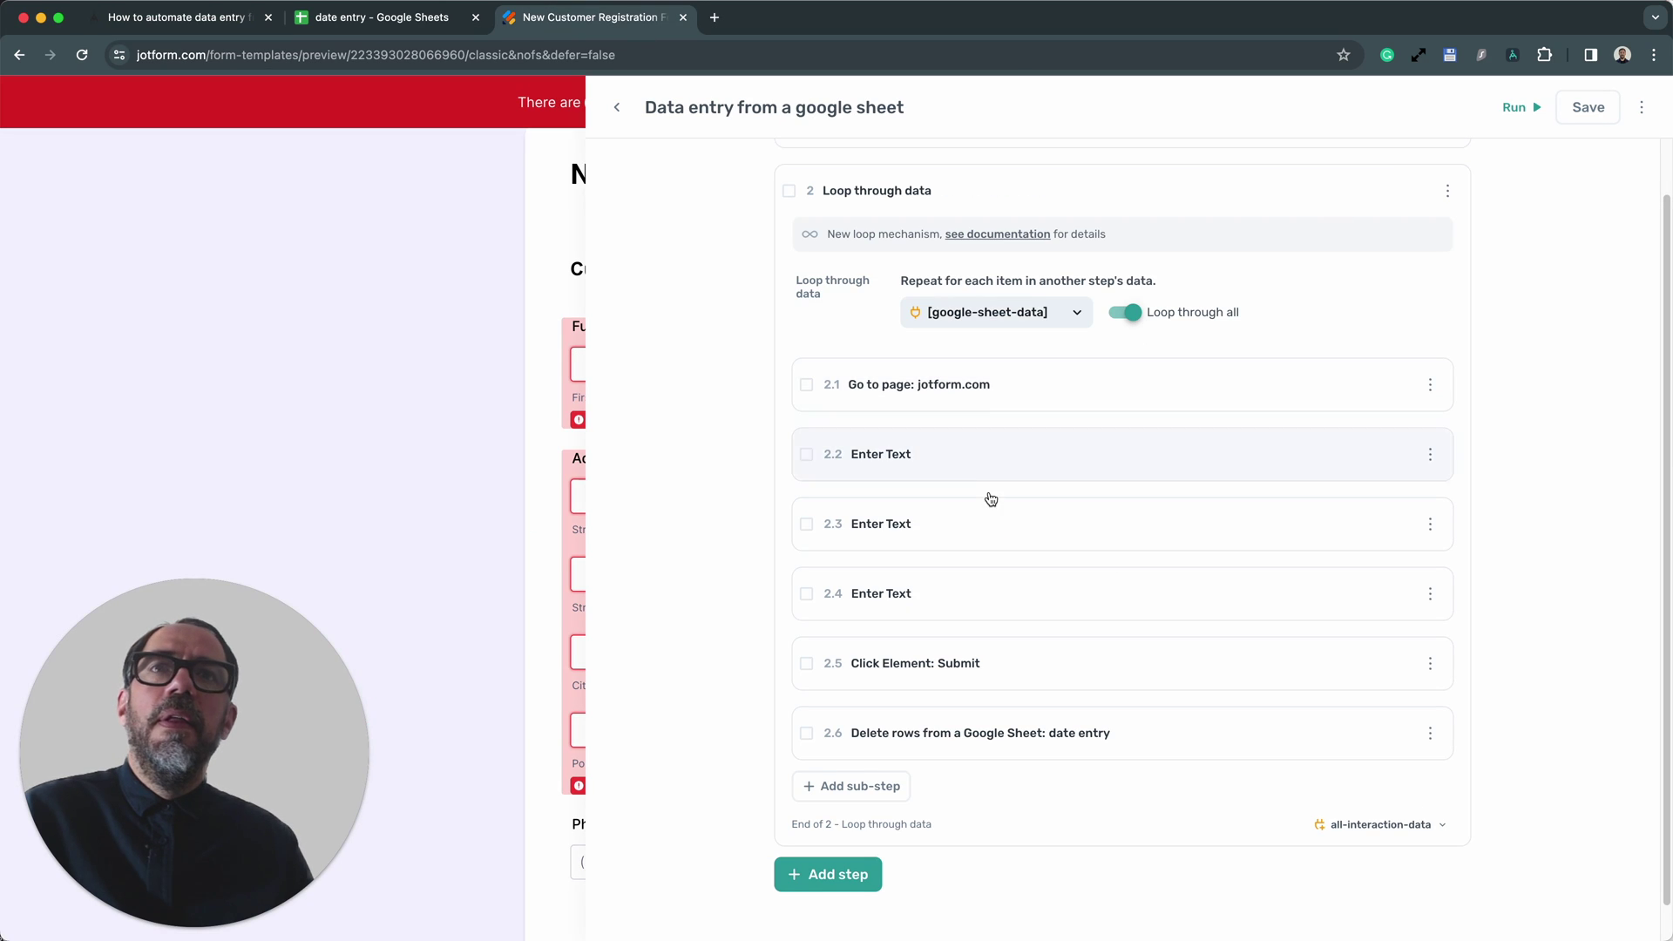
pyautogui.click(1003, 466)
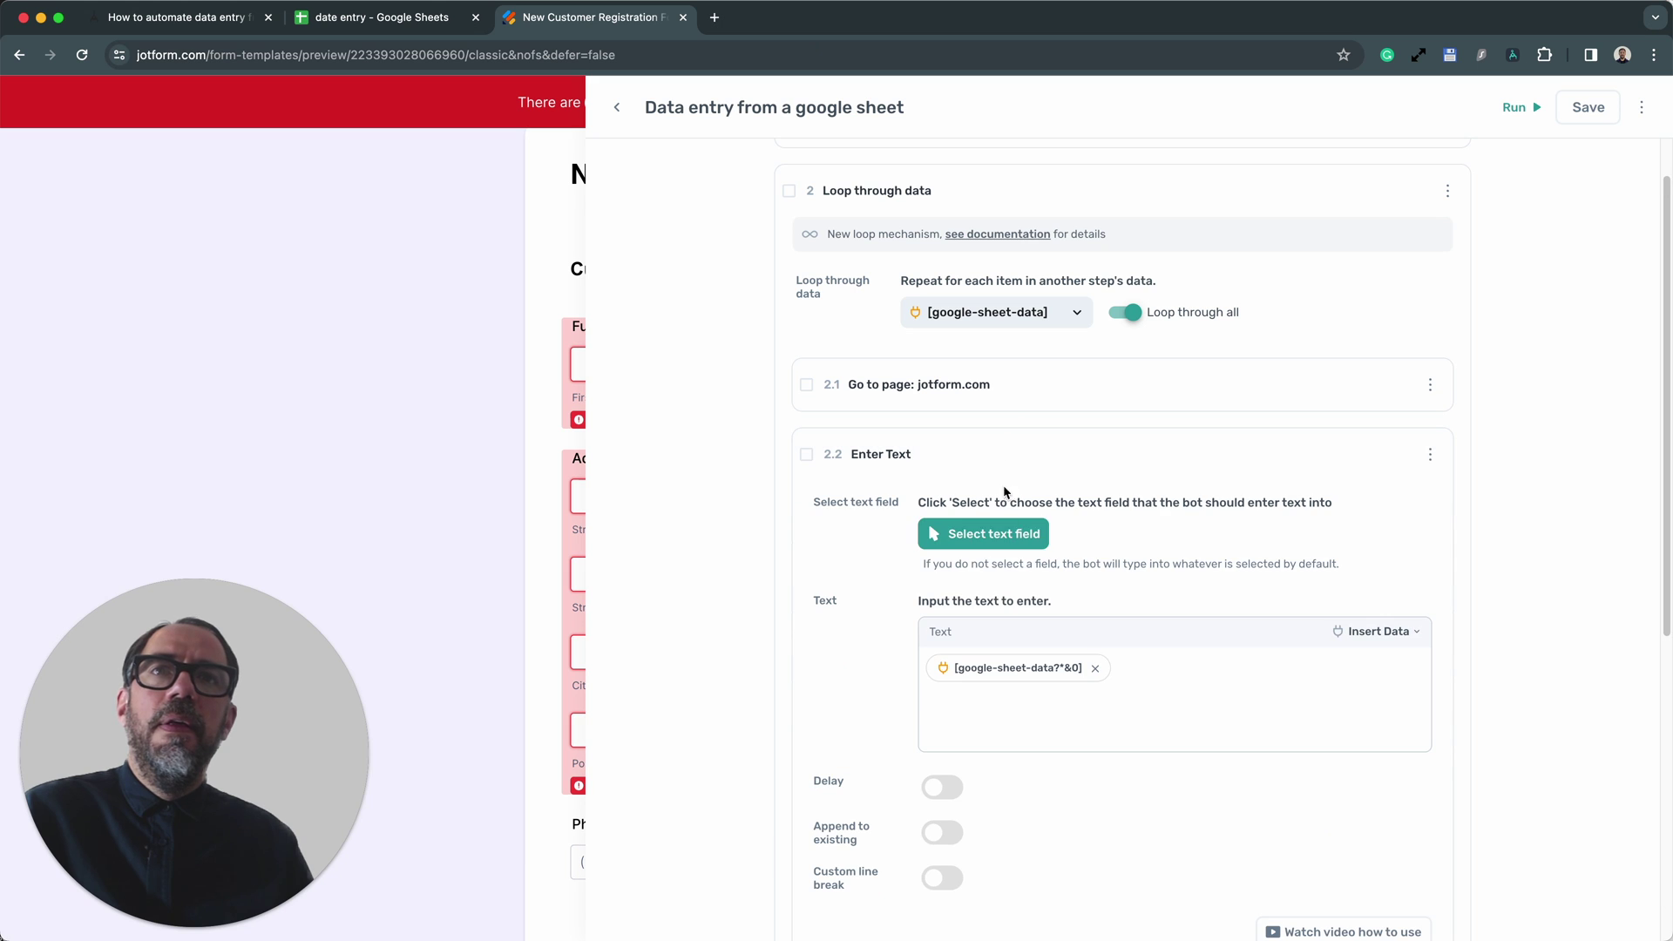
pyautogui.click(1029, 541)
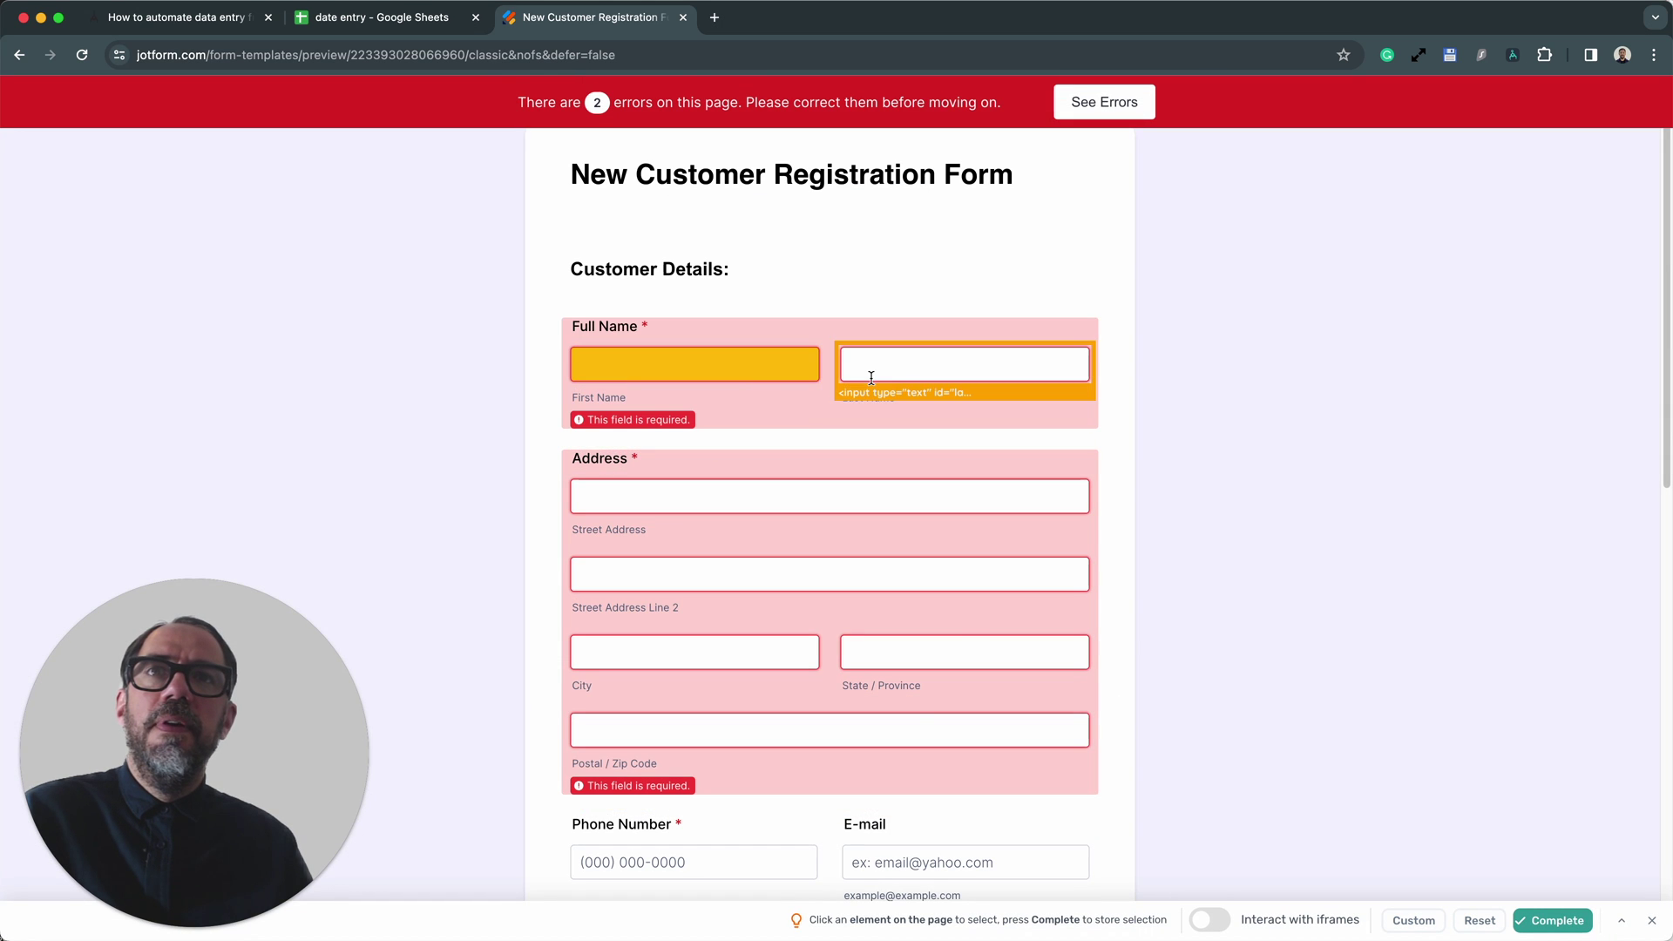
pyautogui.click(1520, 917)
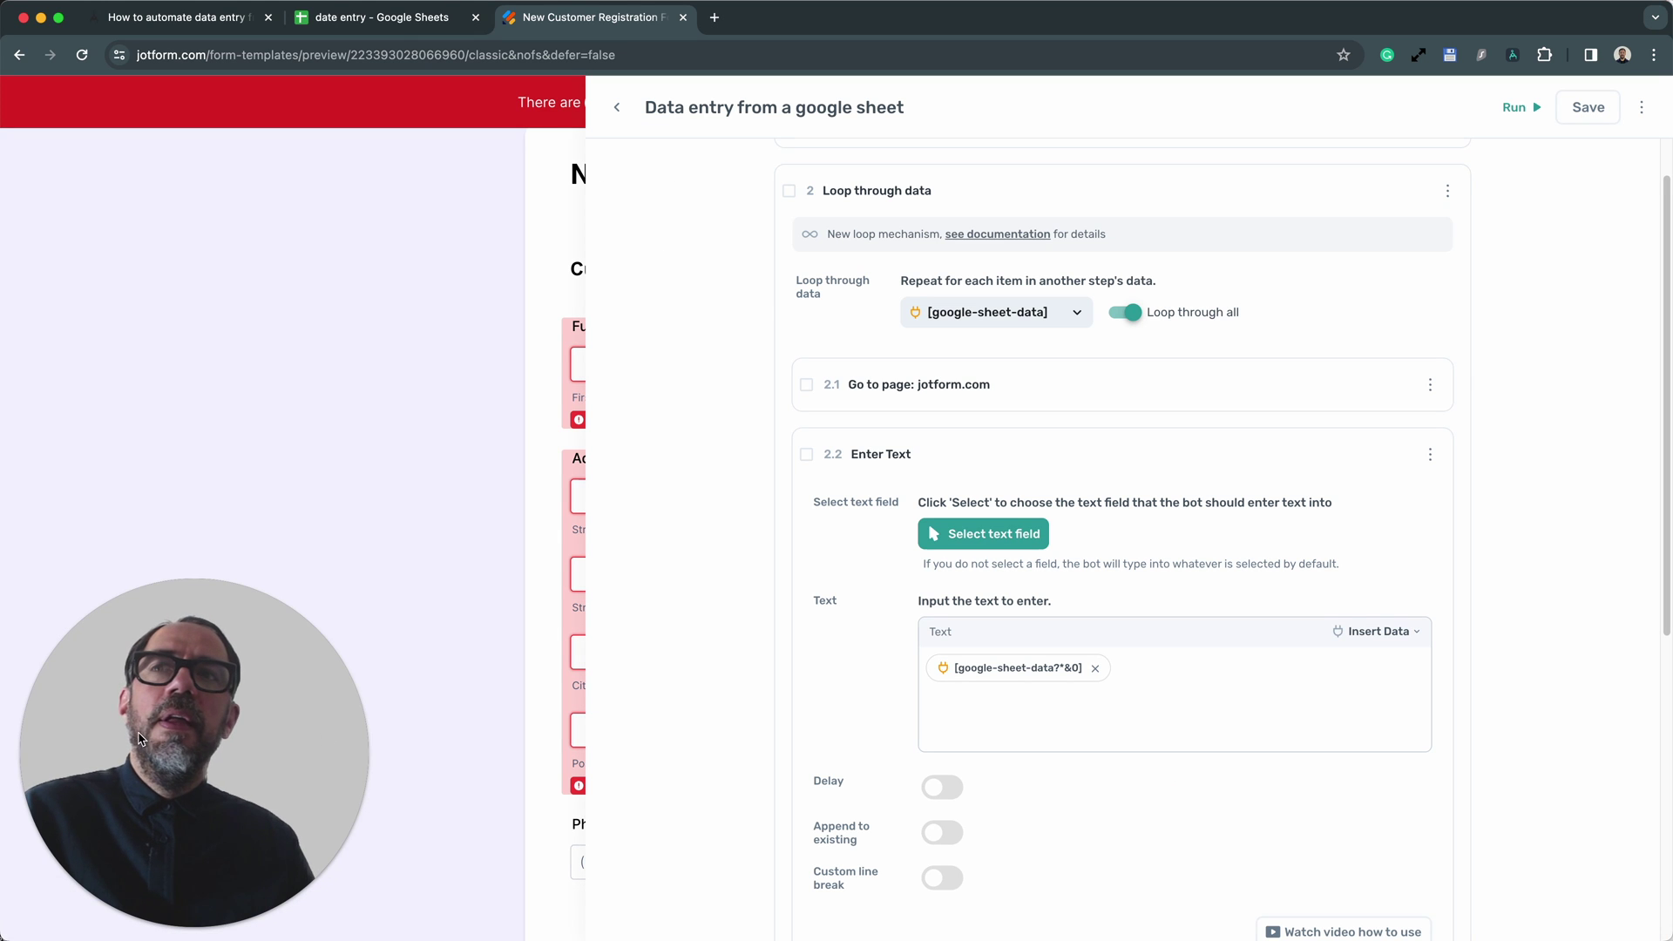
pyautogui.moveTo(209, 767); pyautogui.dragTo(260, 296)
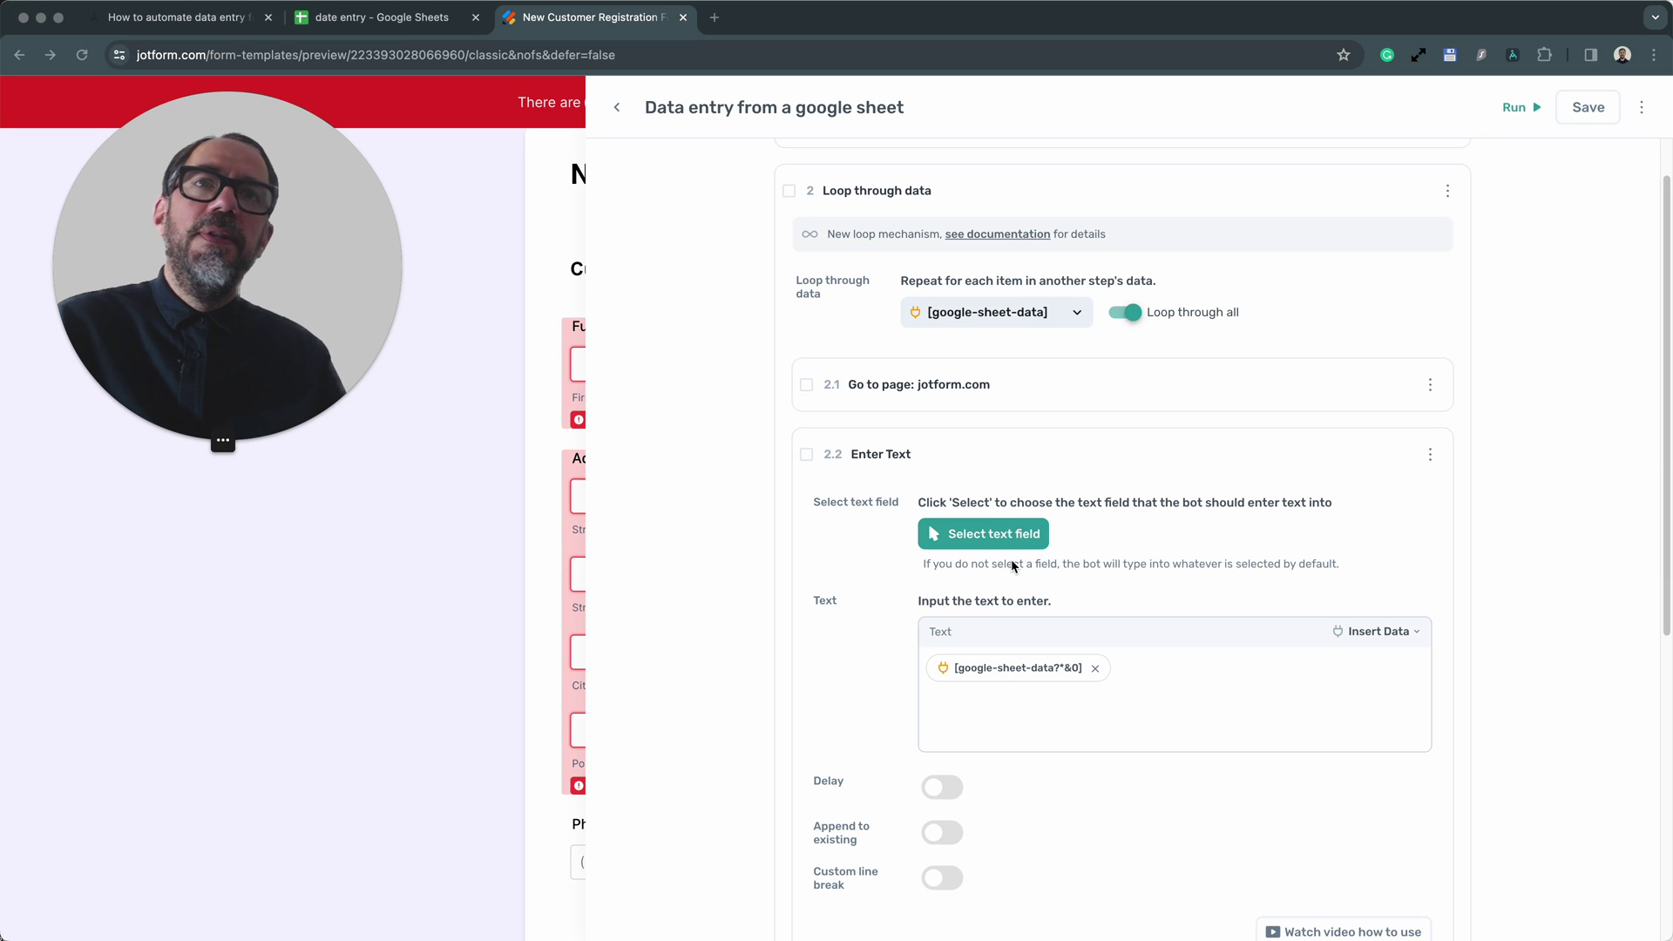
# - Open Chrome DevTools over the registration form and inspect the Last Name input's HTML
pyautogui.click(587, 94)
pyautogui.rightClick(1303, 413)
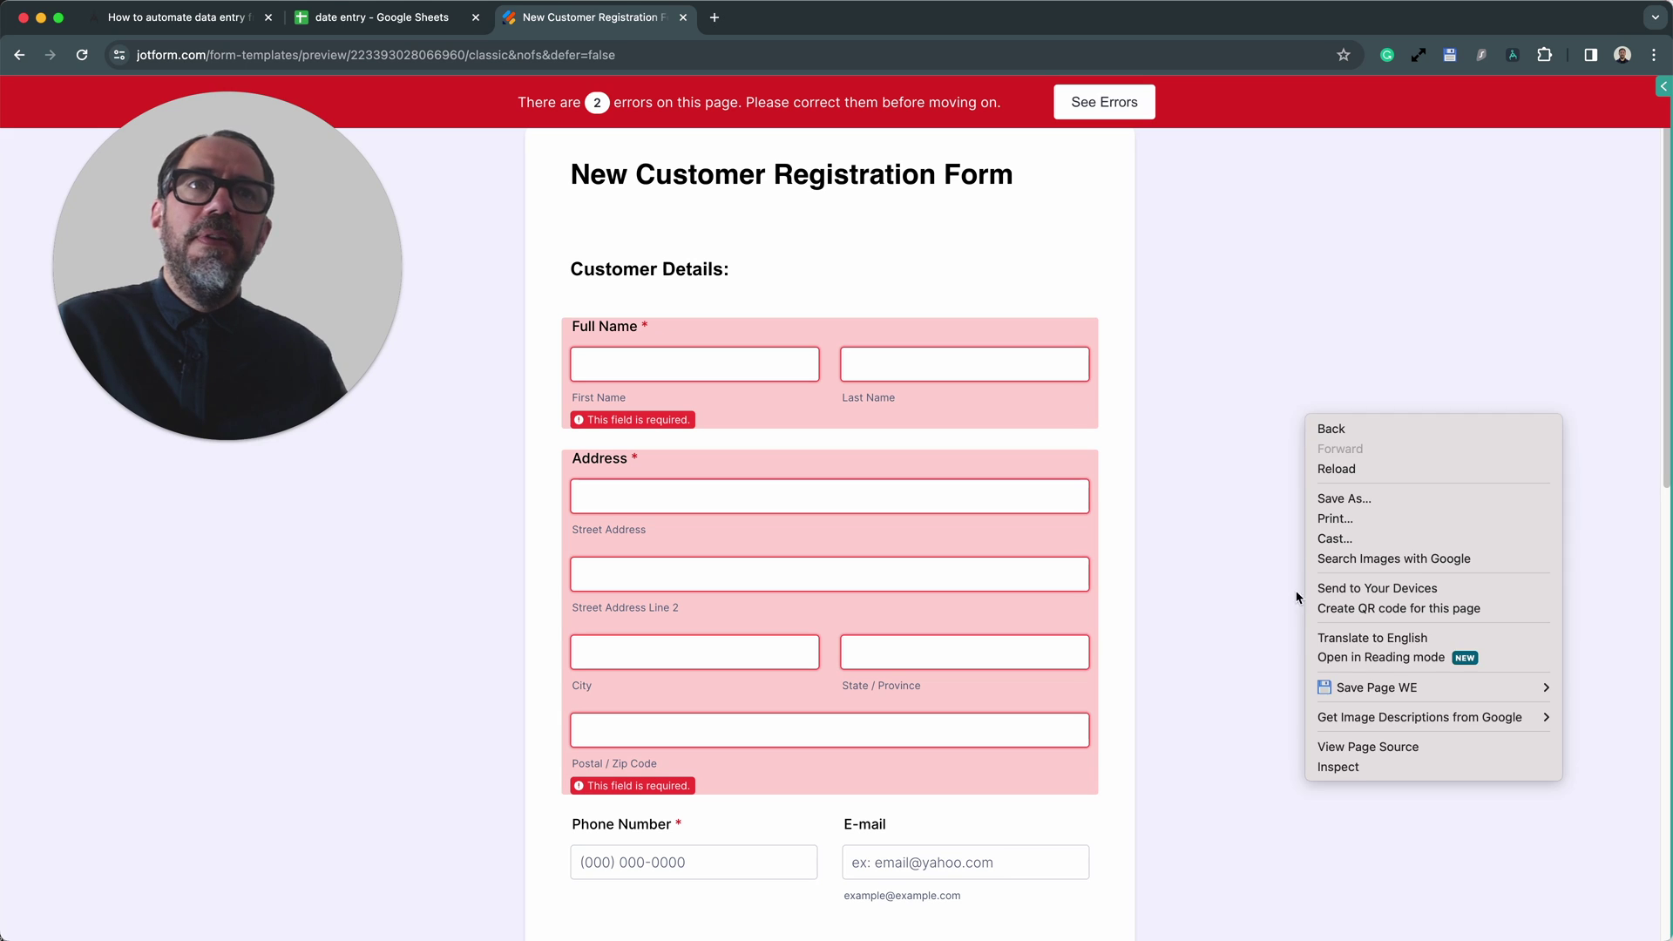
pyautogui.click(1362, 764)
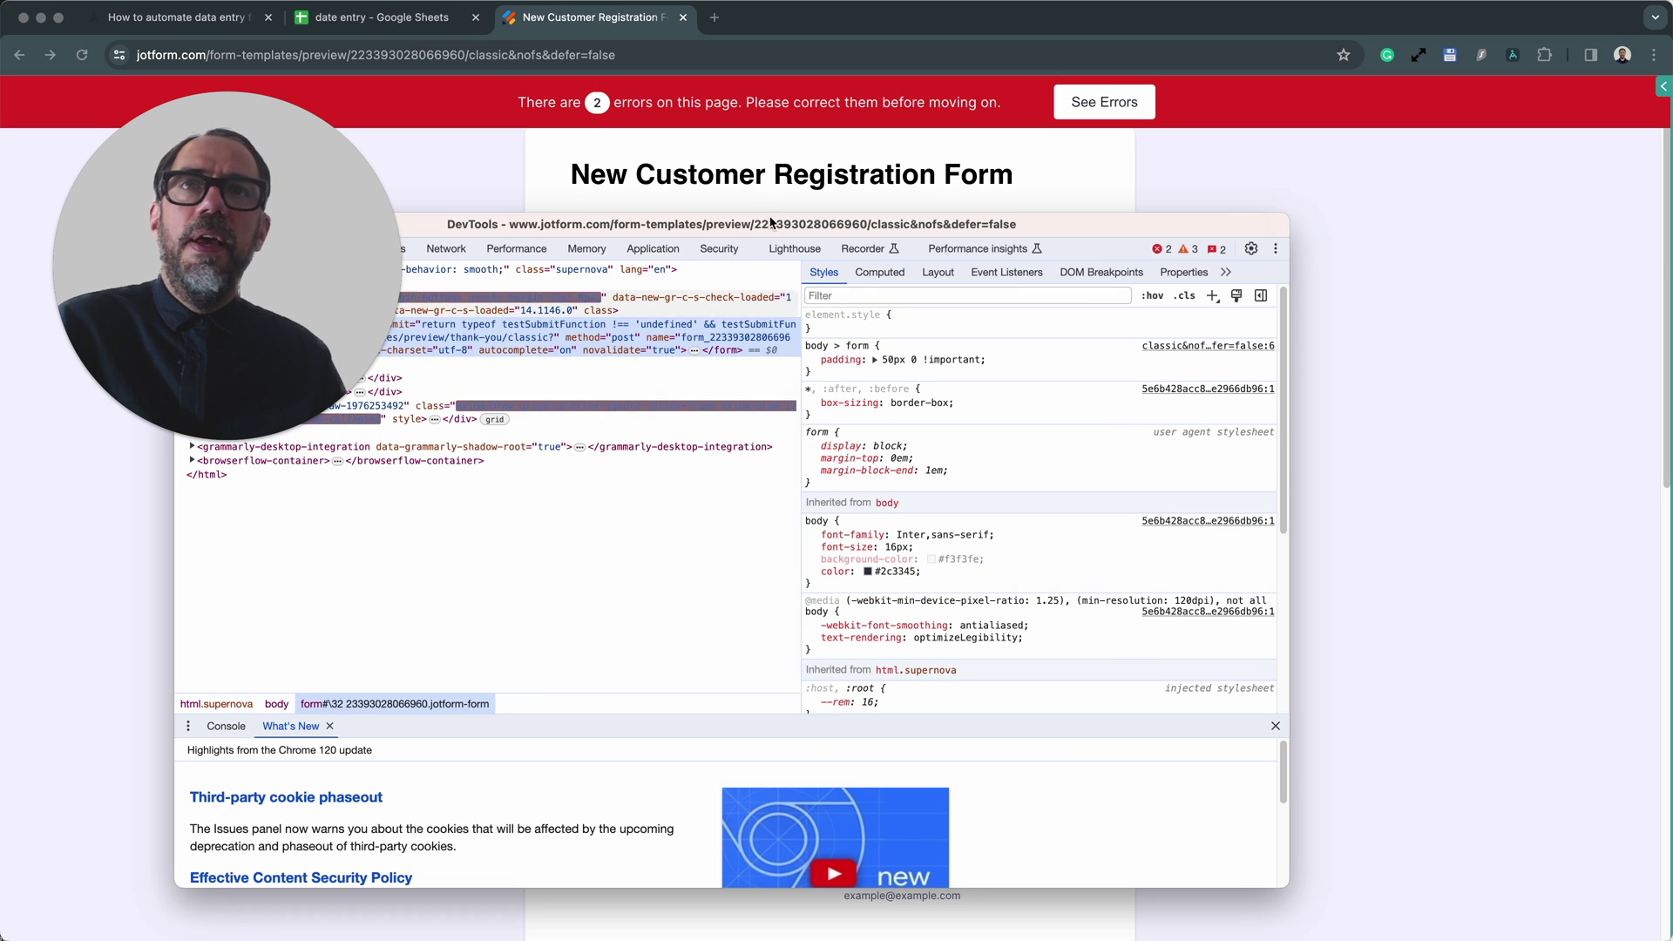
pyautogui.moveTo(769, 226); pyautogui.dragTo(1178, 407)
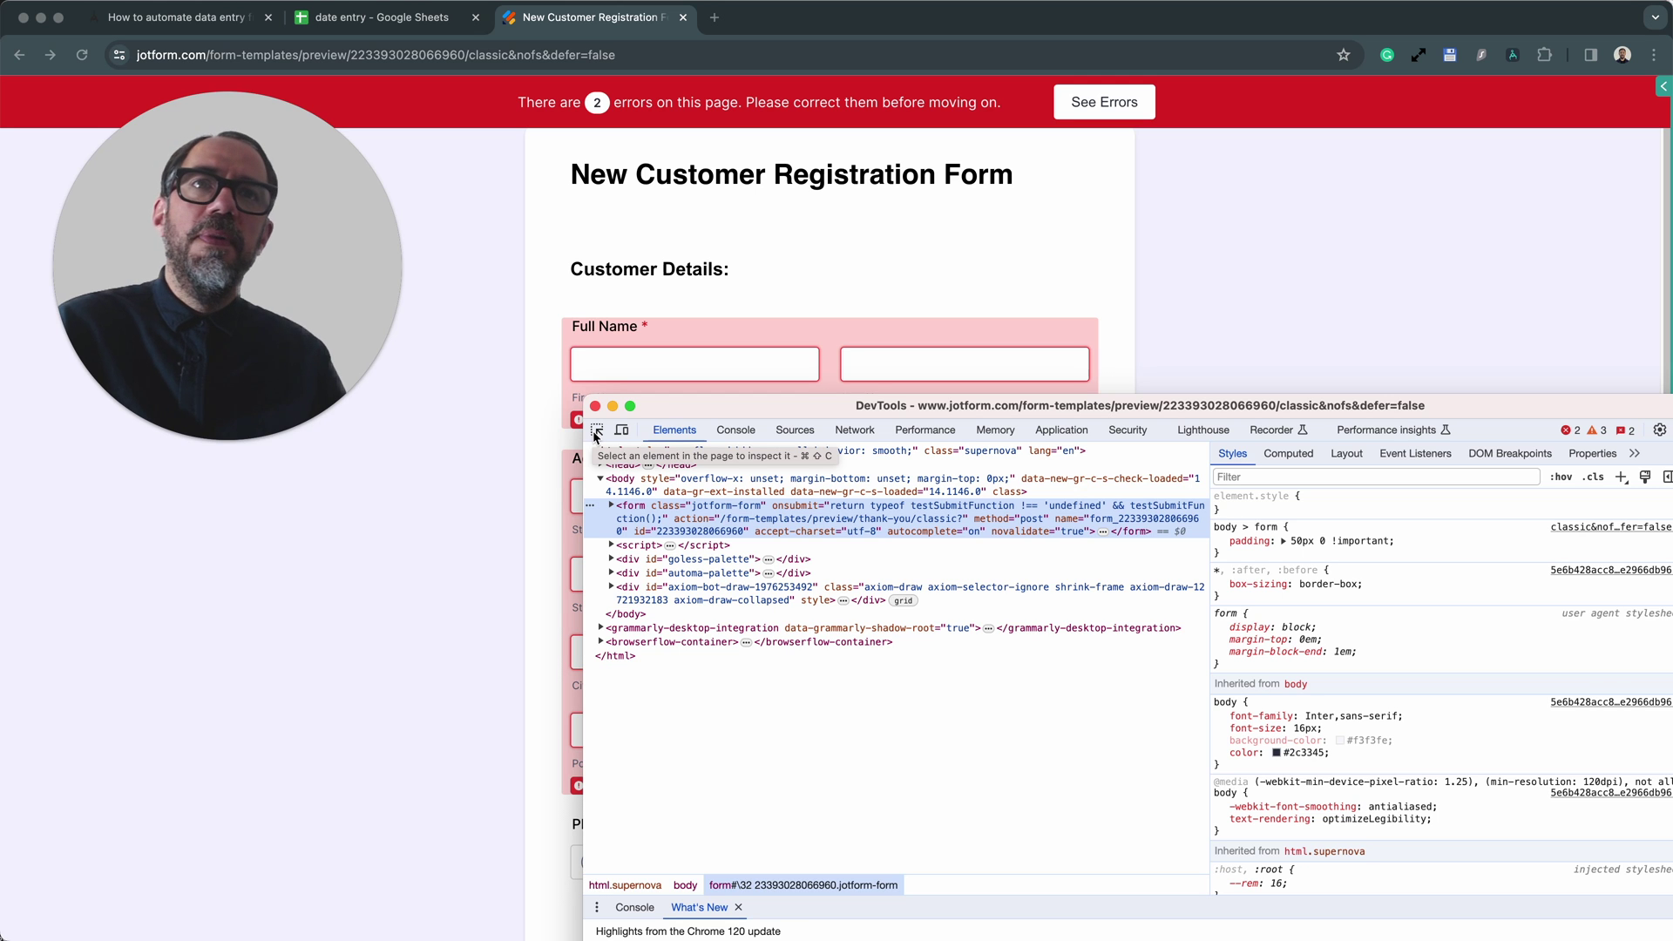
pyautogui.click(596, 431)
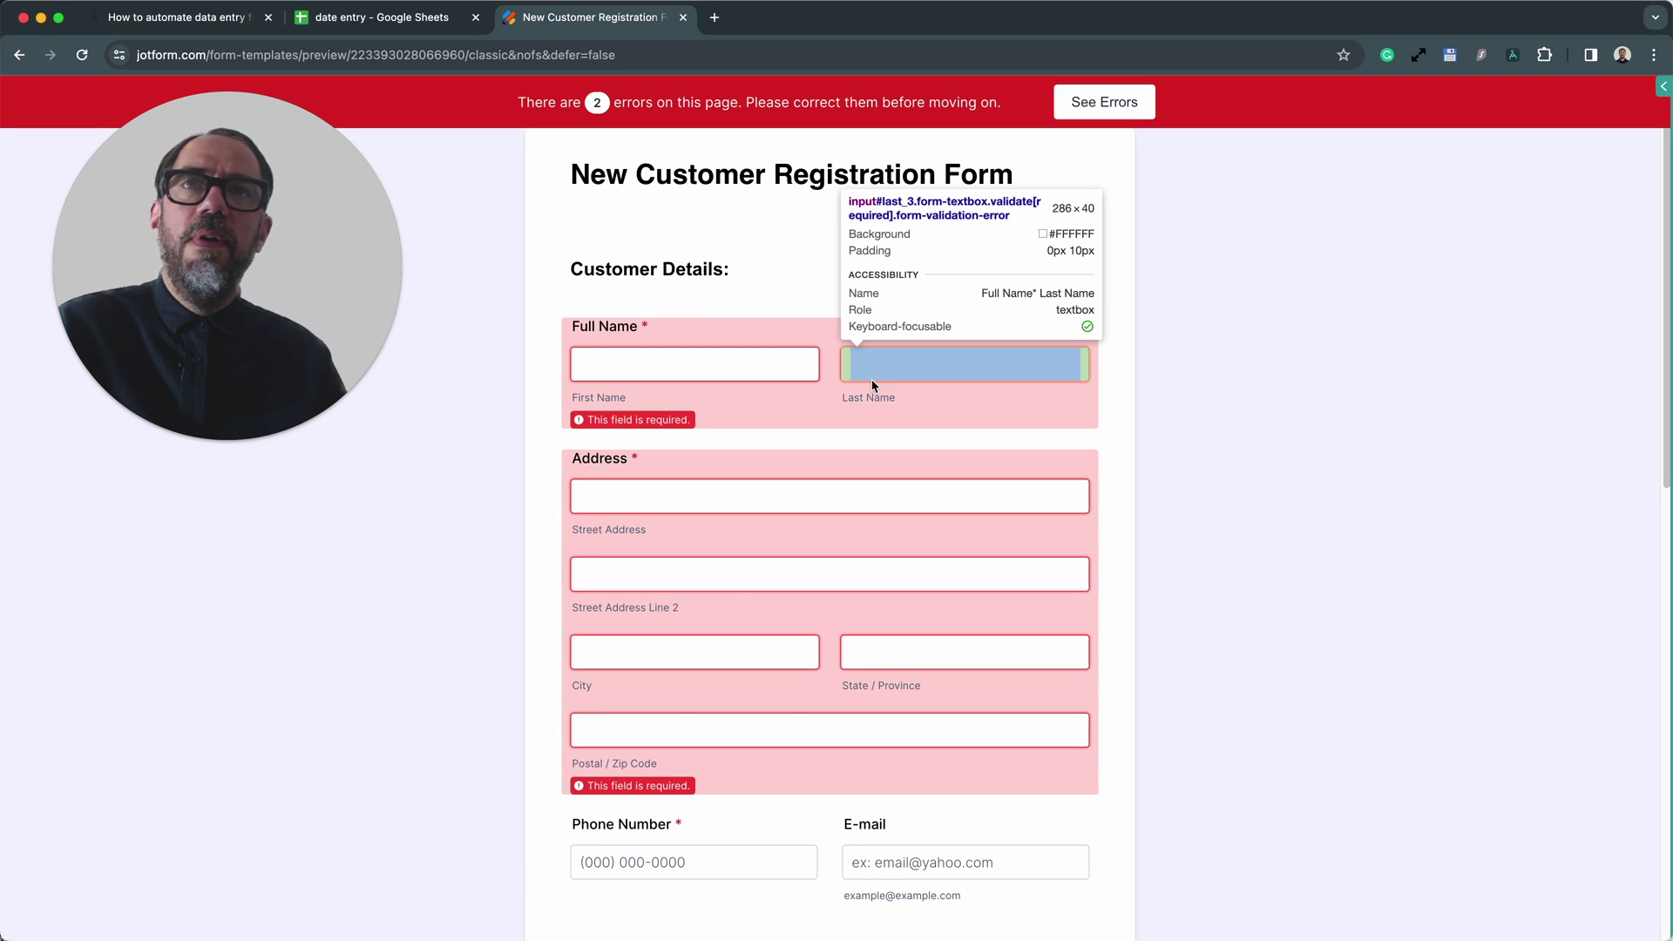
pyautogui.click(882, 381)
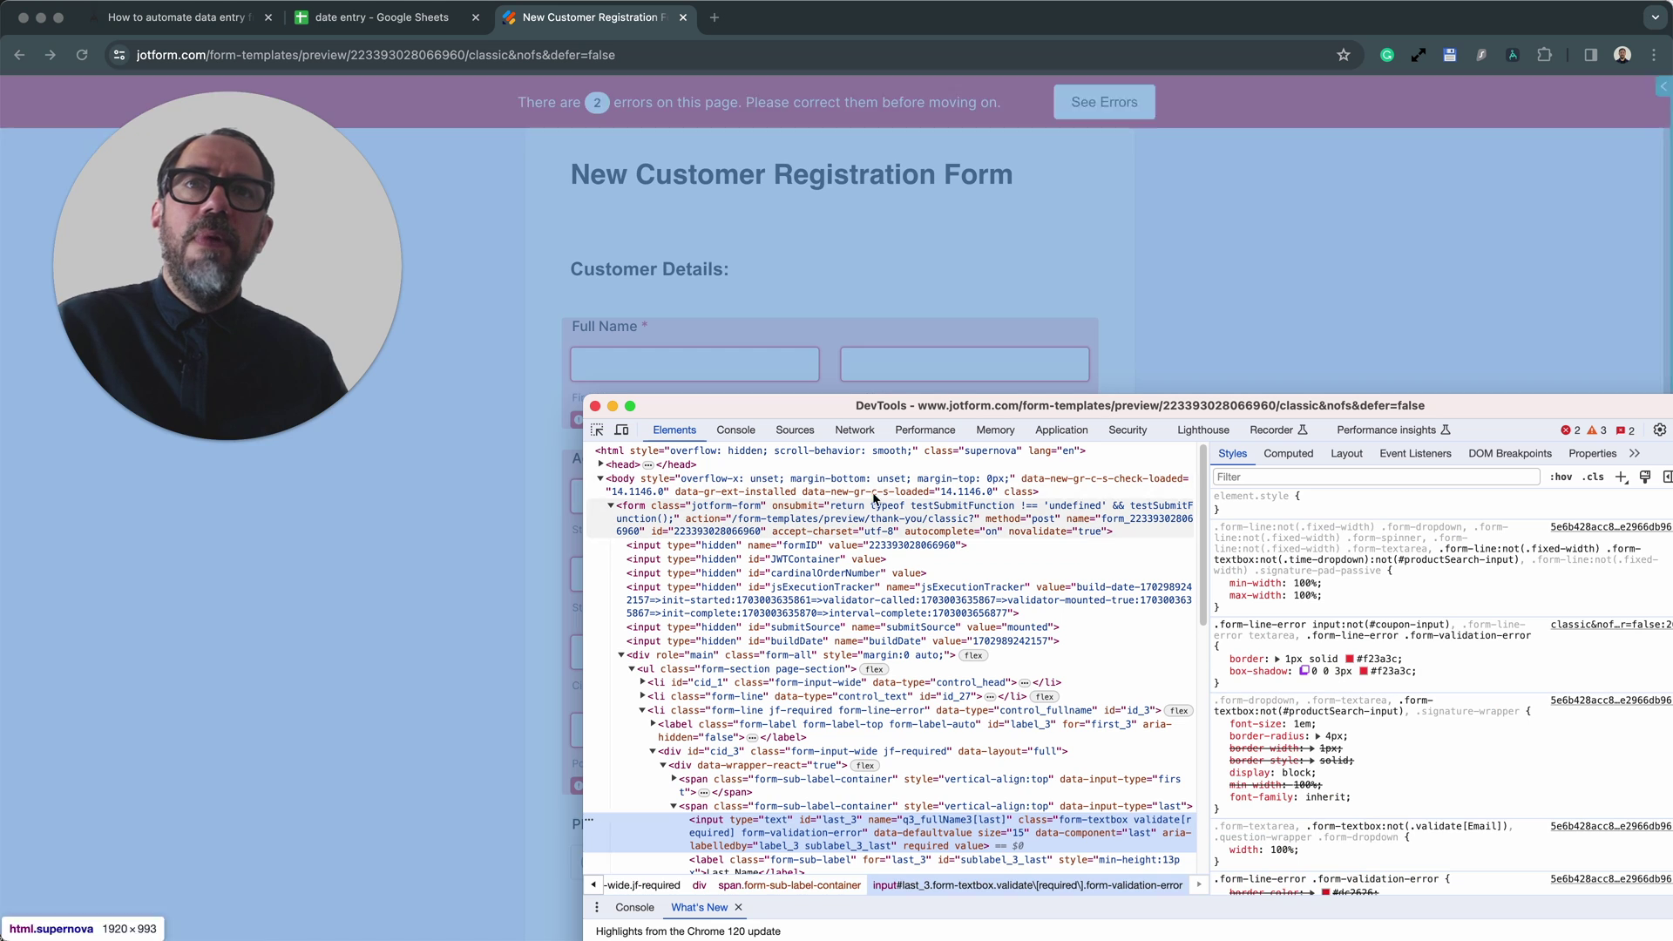
pyautogui.rightClick(885, 494)
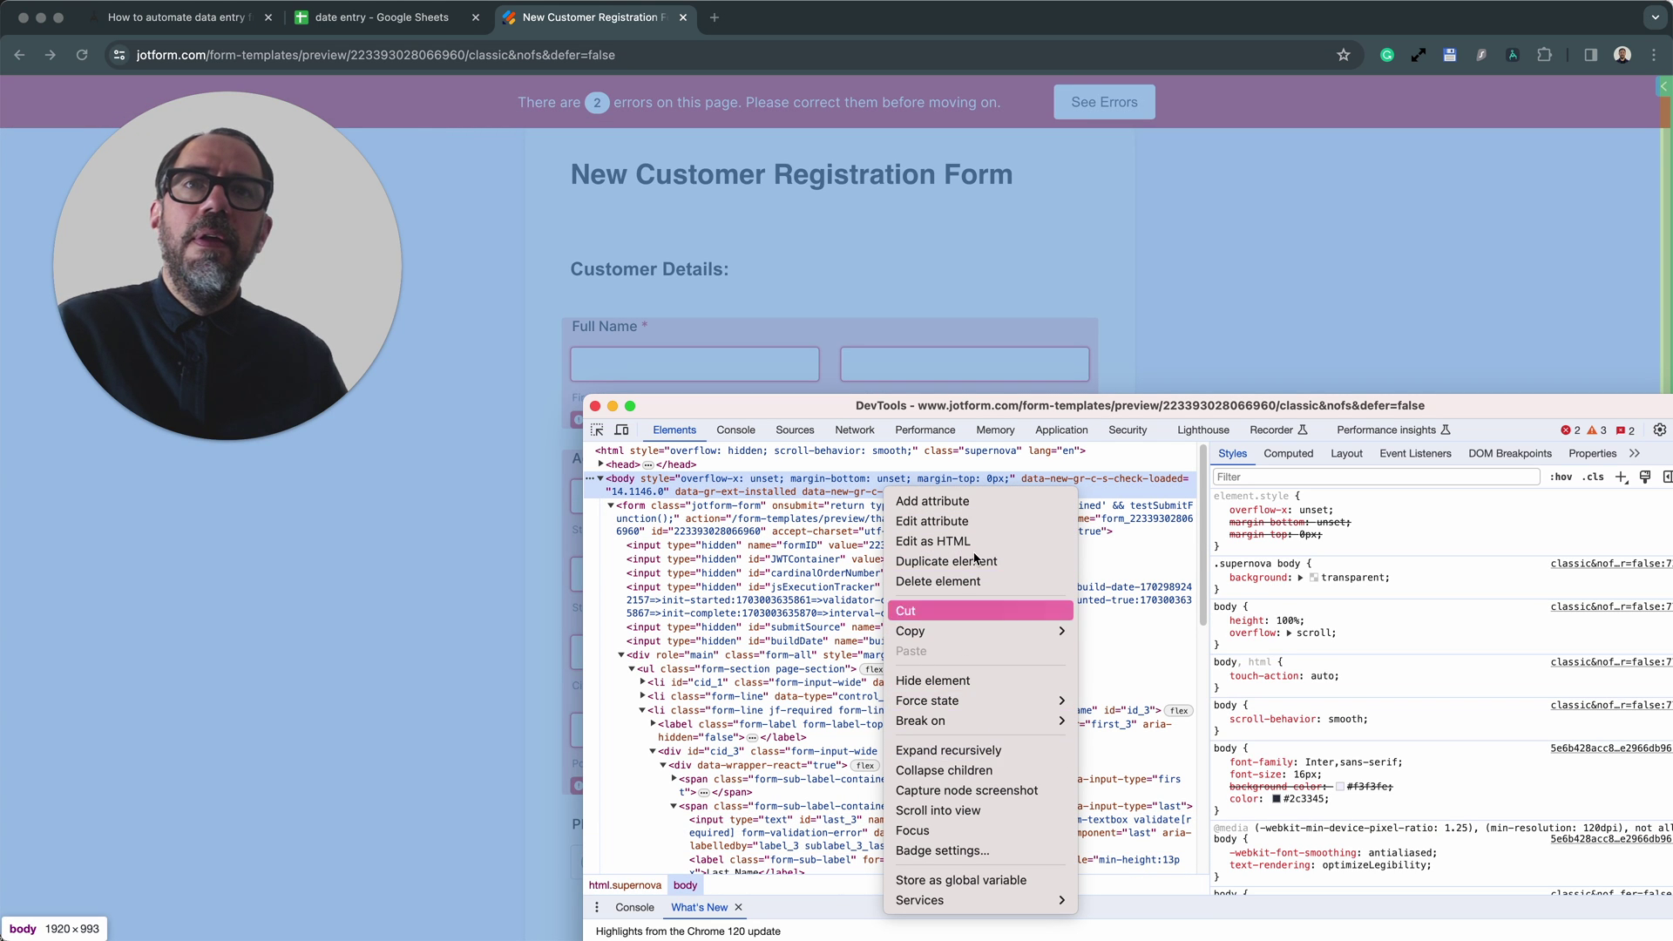
pyautogui.moveTo(1031, 412); pyautogui.dragTo(978, 353)
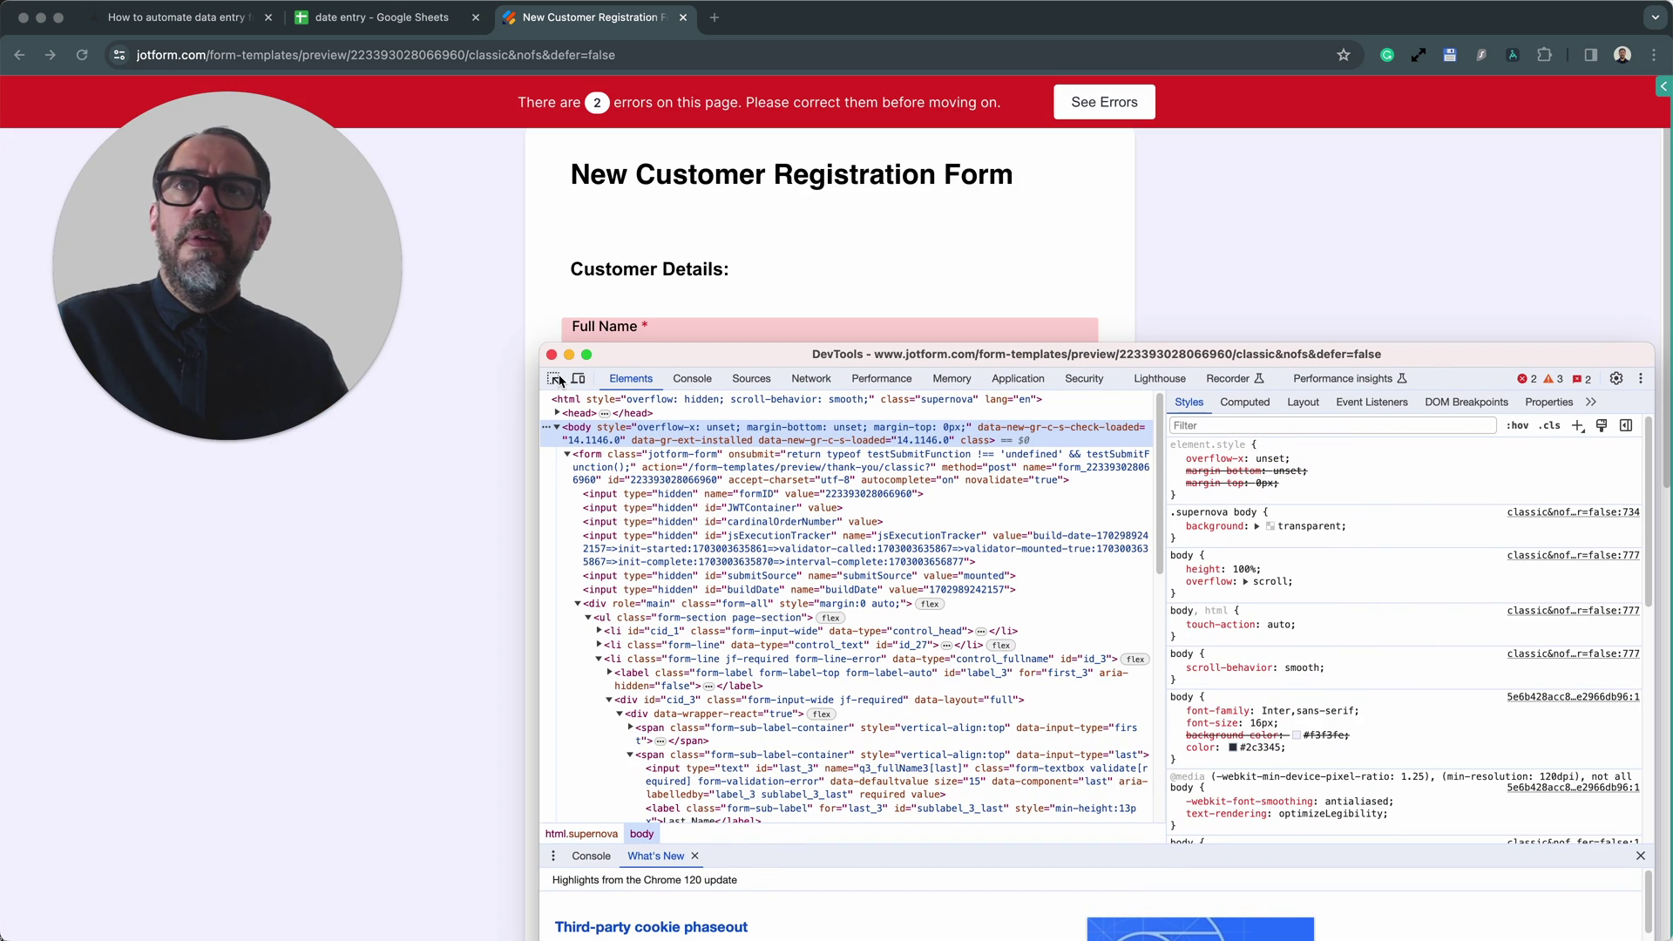
pyautogui.moveTo(628, 361); pyautogui.dragTo(686, 491)
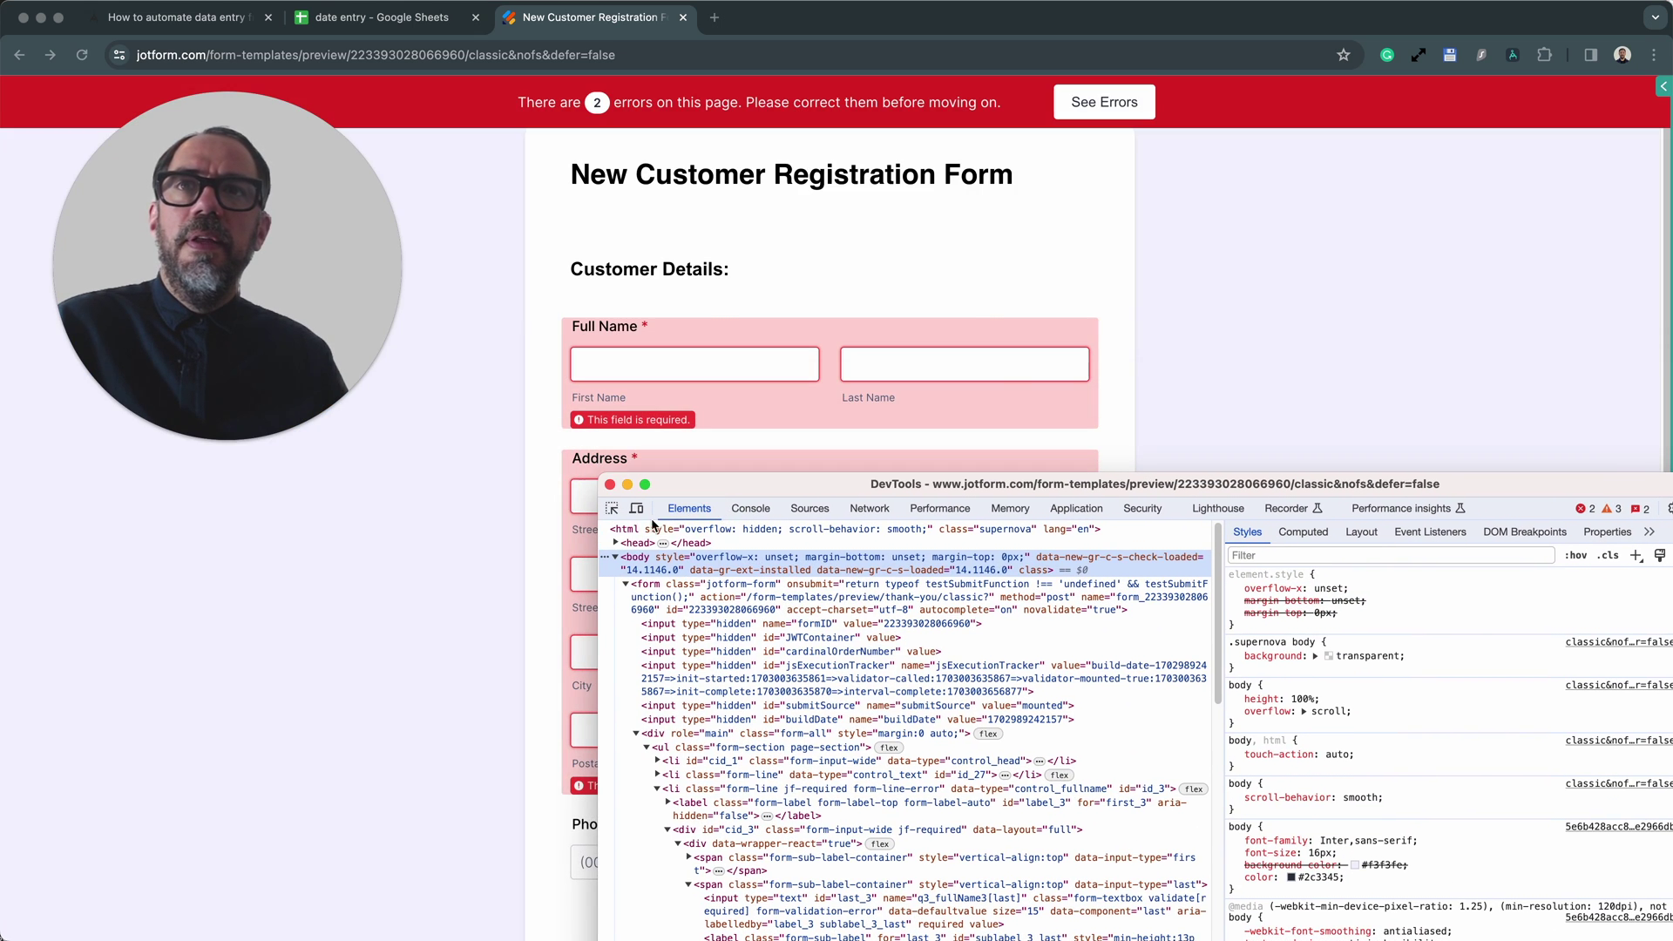
# - Inspect the First Name input, select its name attribute q3_fullName3[first], and close DevTools
pyautogui.click(614, 512)
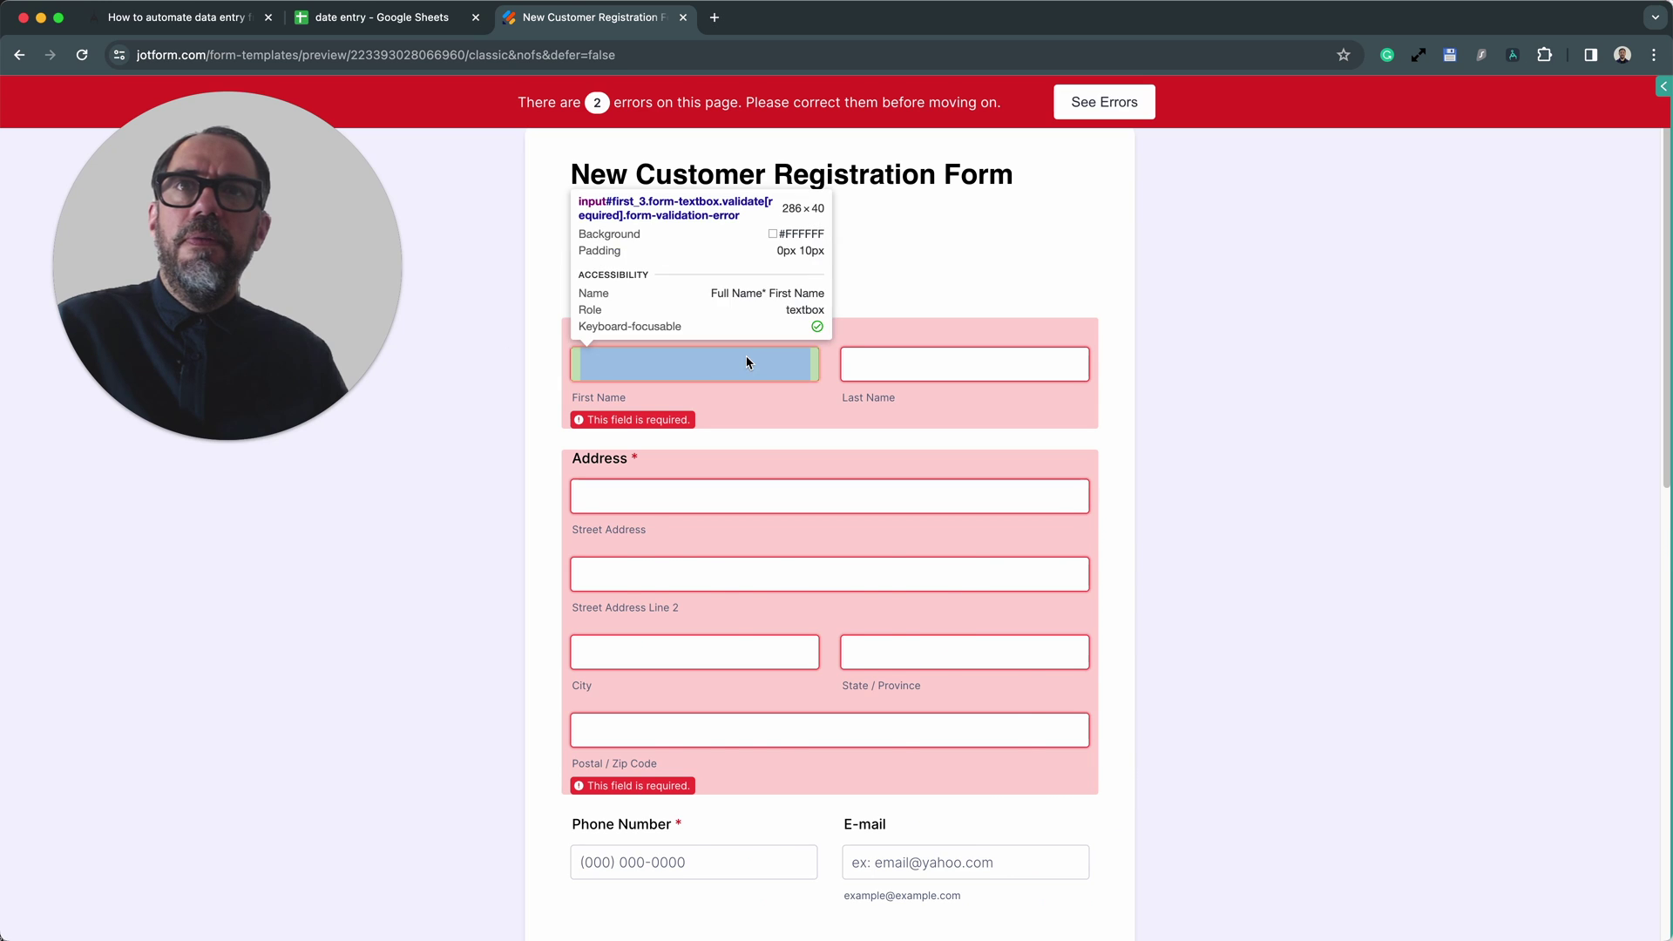
pyautogui.click(747, 363)
pyautogui.moveTo(872, 488); pyautogui.dragTo(980, 207)
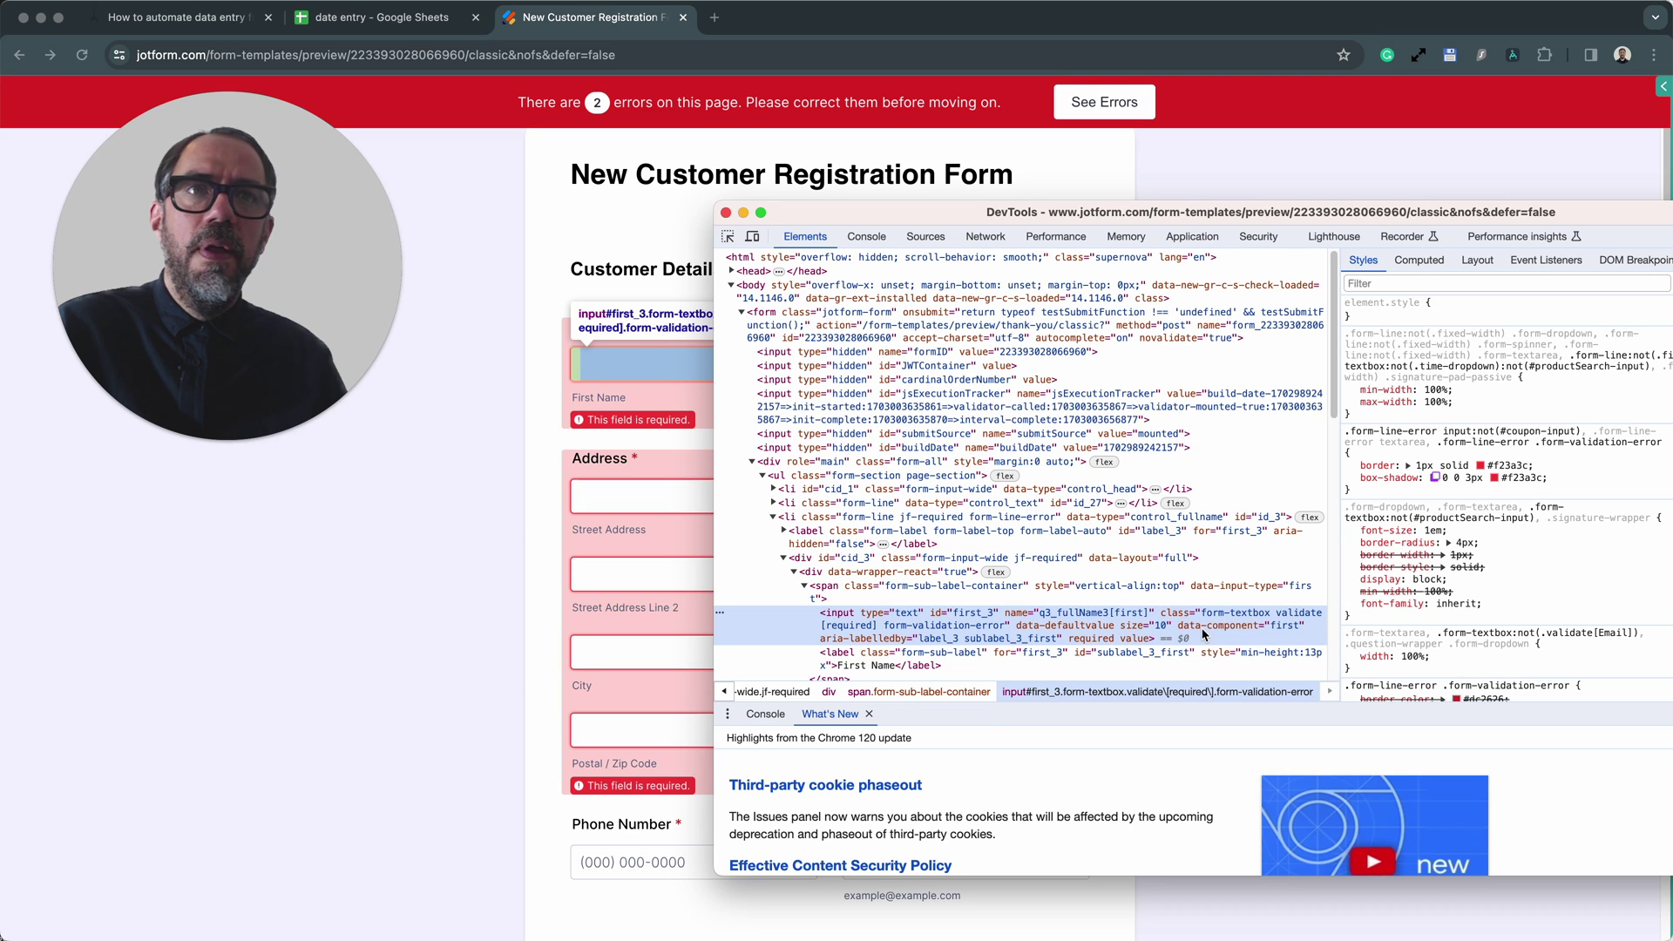
pyautogui.doubleClick(1063, 615)
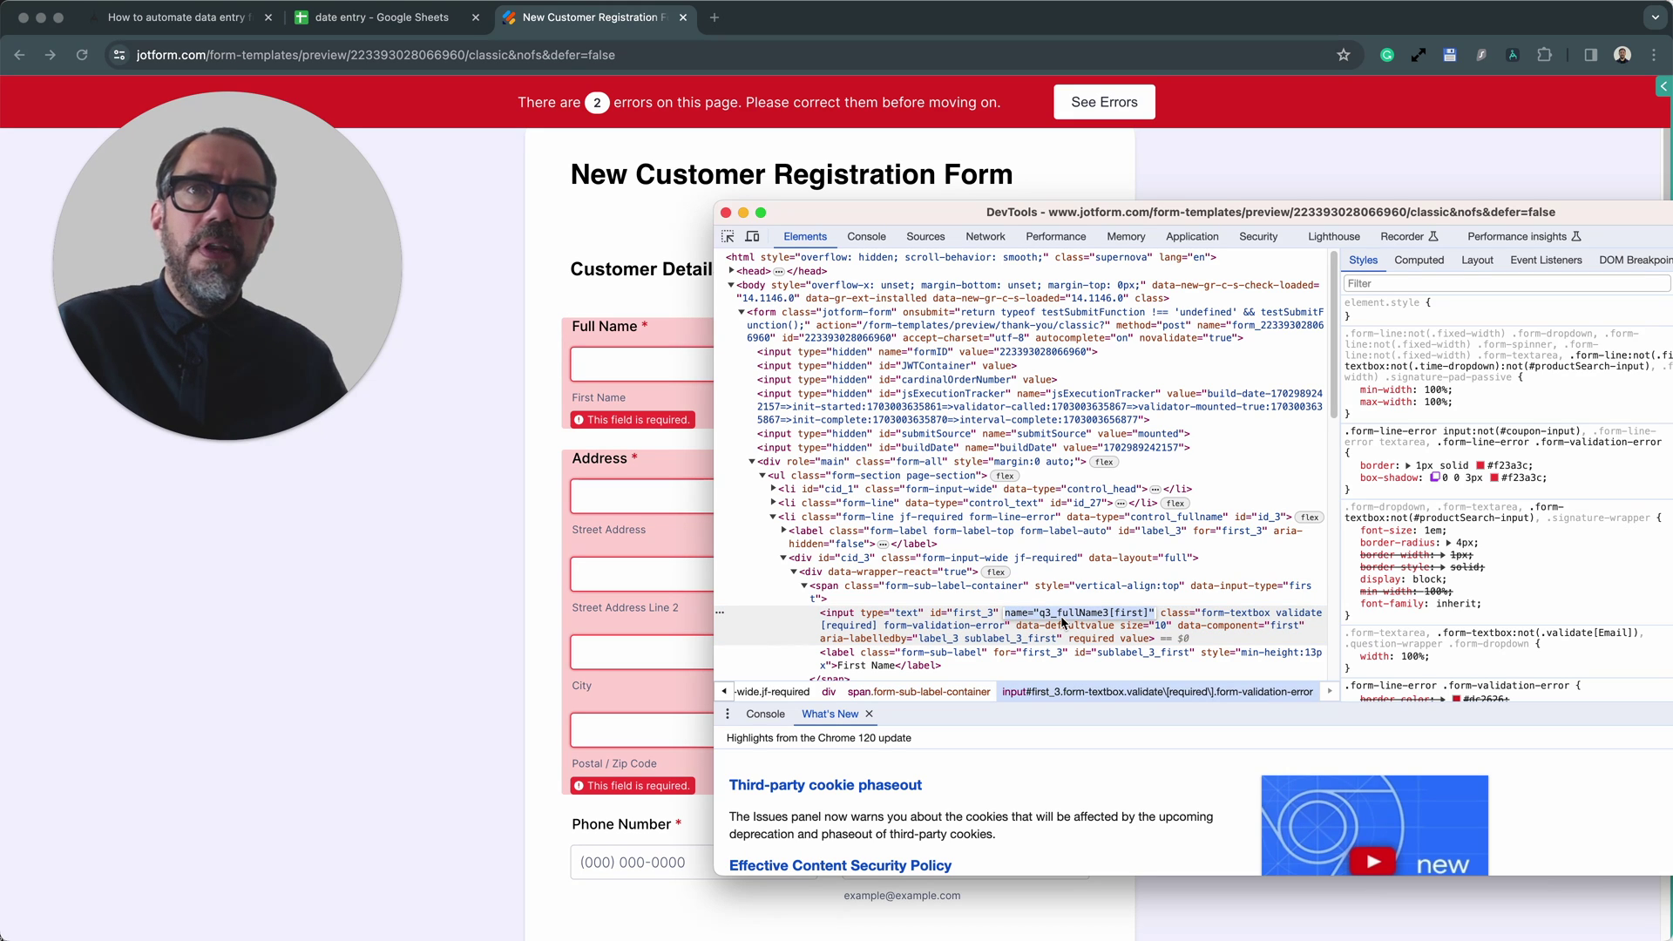
pyautogui.click(640, 576)
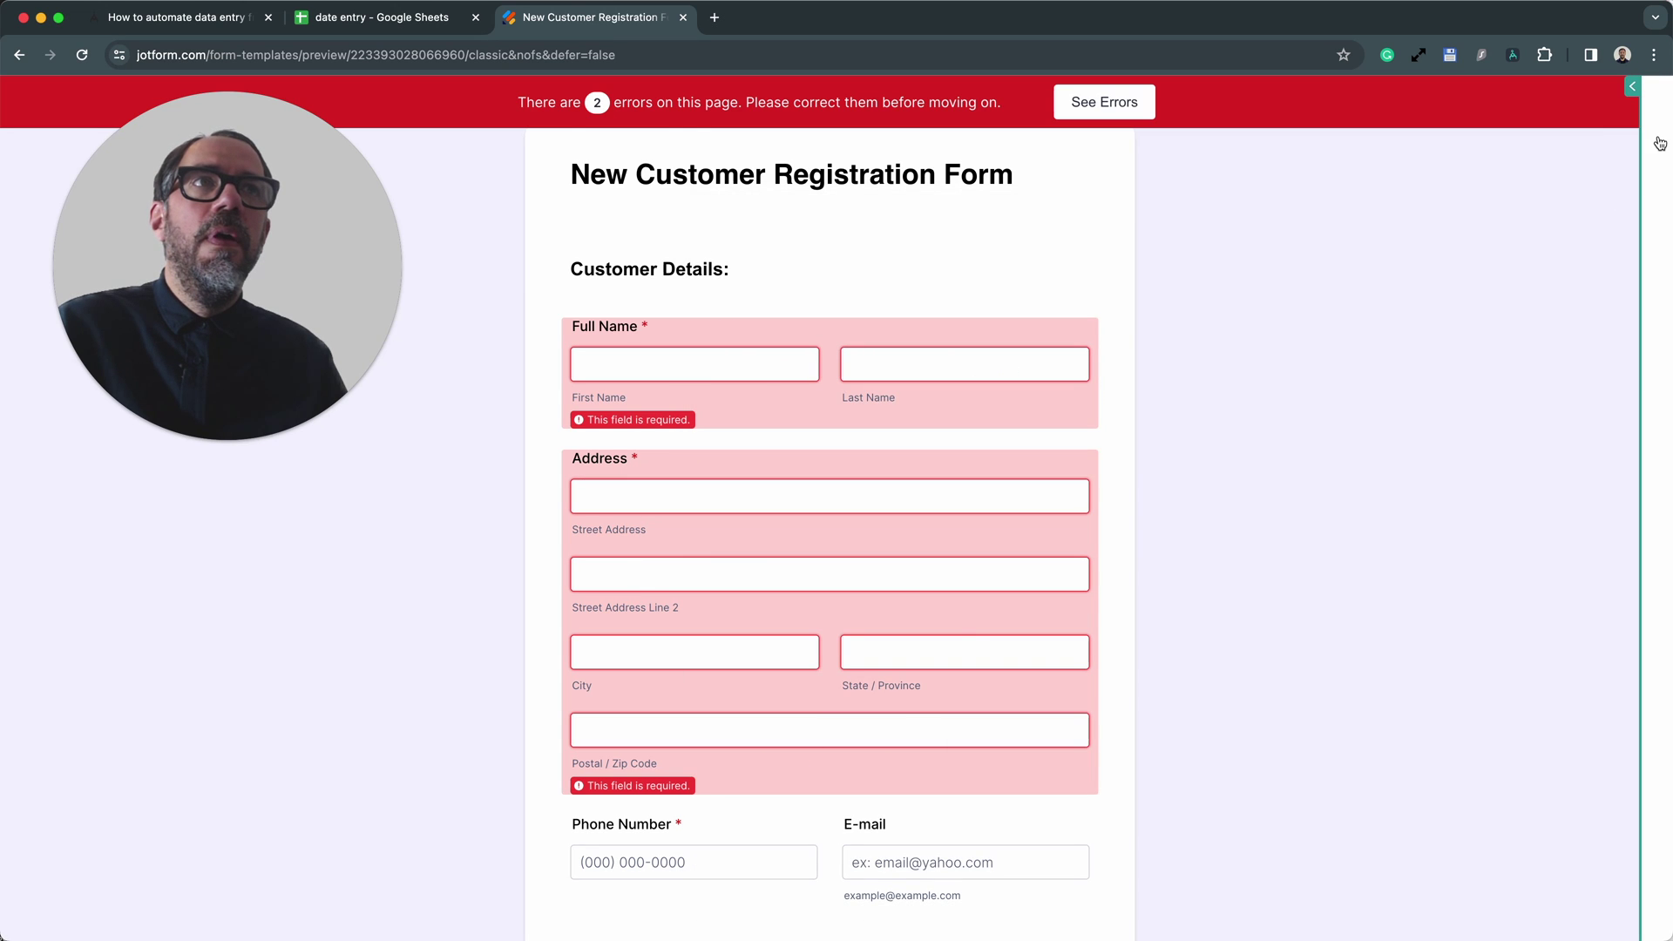
pyautogui.click(1660, 144)
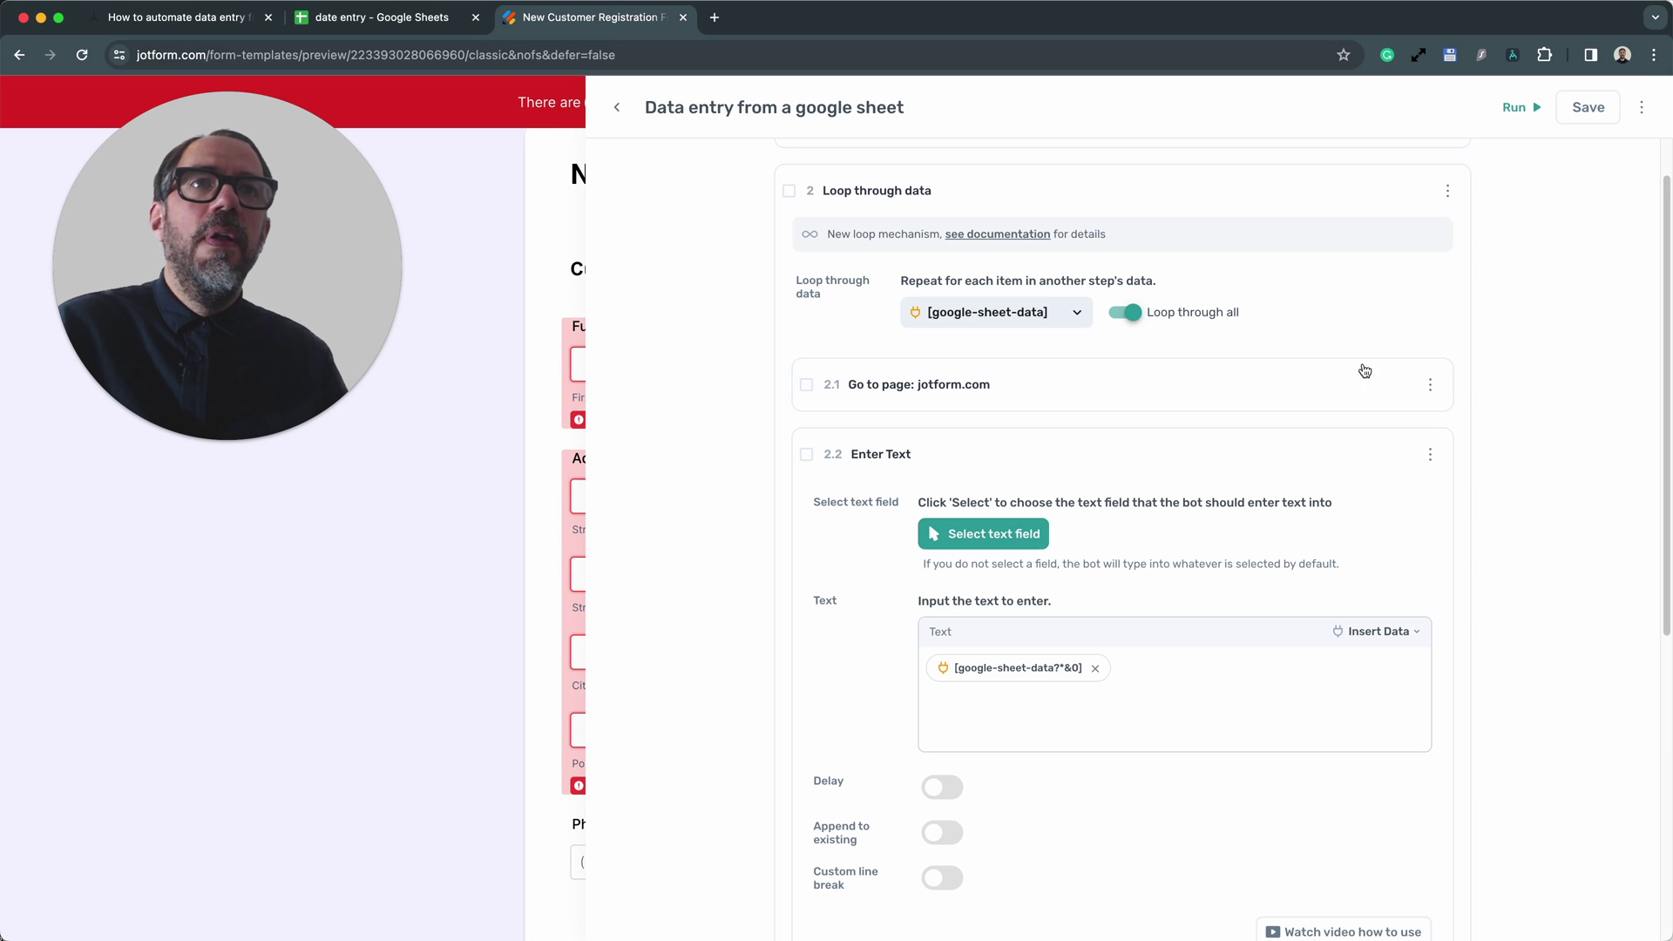
# - Replace step 2.2's Last Name selector with the custom selector [name="q3_fullName3[first]"]
pyautogui.click(1031, 539)
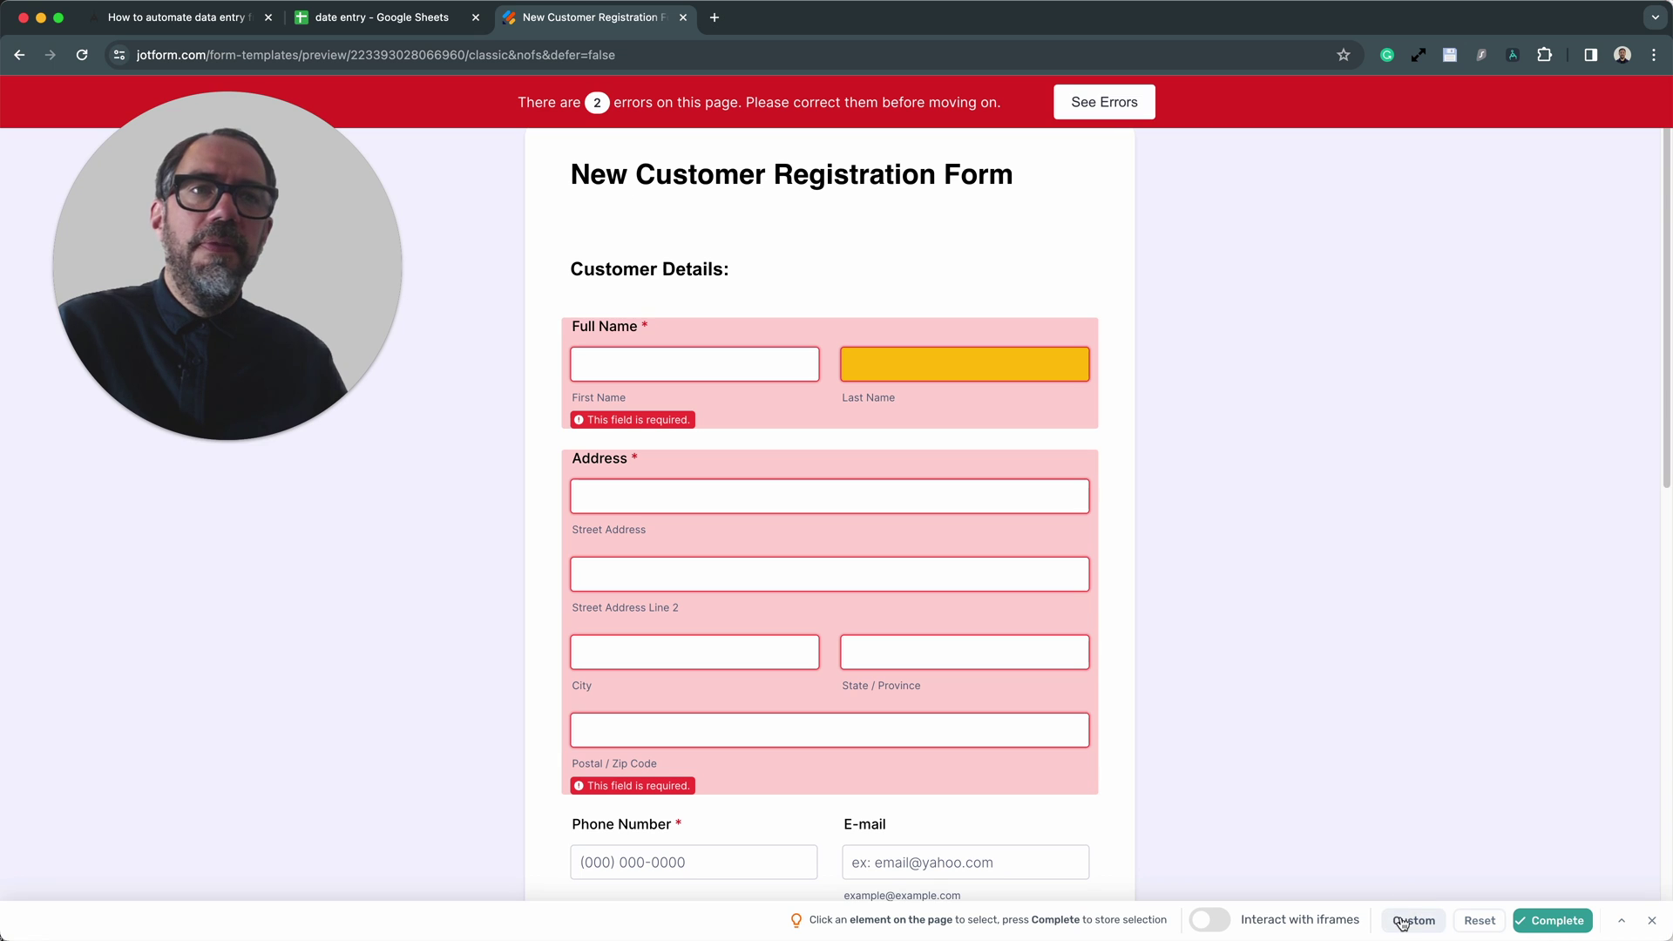
pyautogui.click(1405, 906)
pyautogui.tripleClick(368, 826)
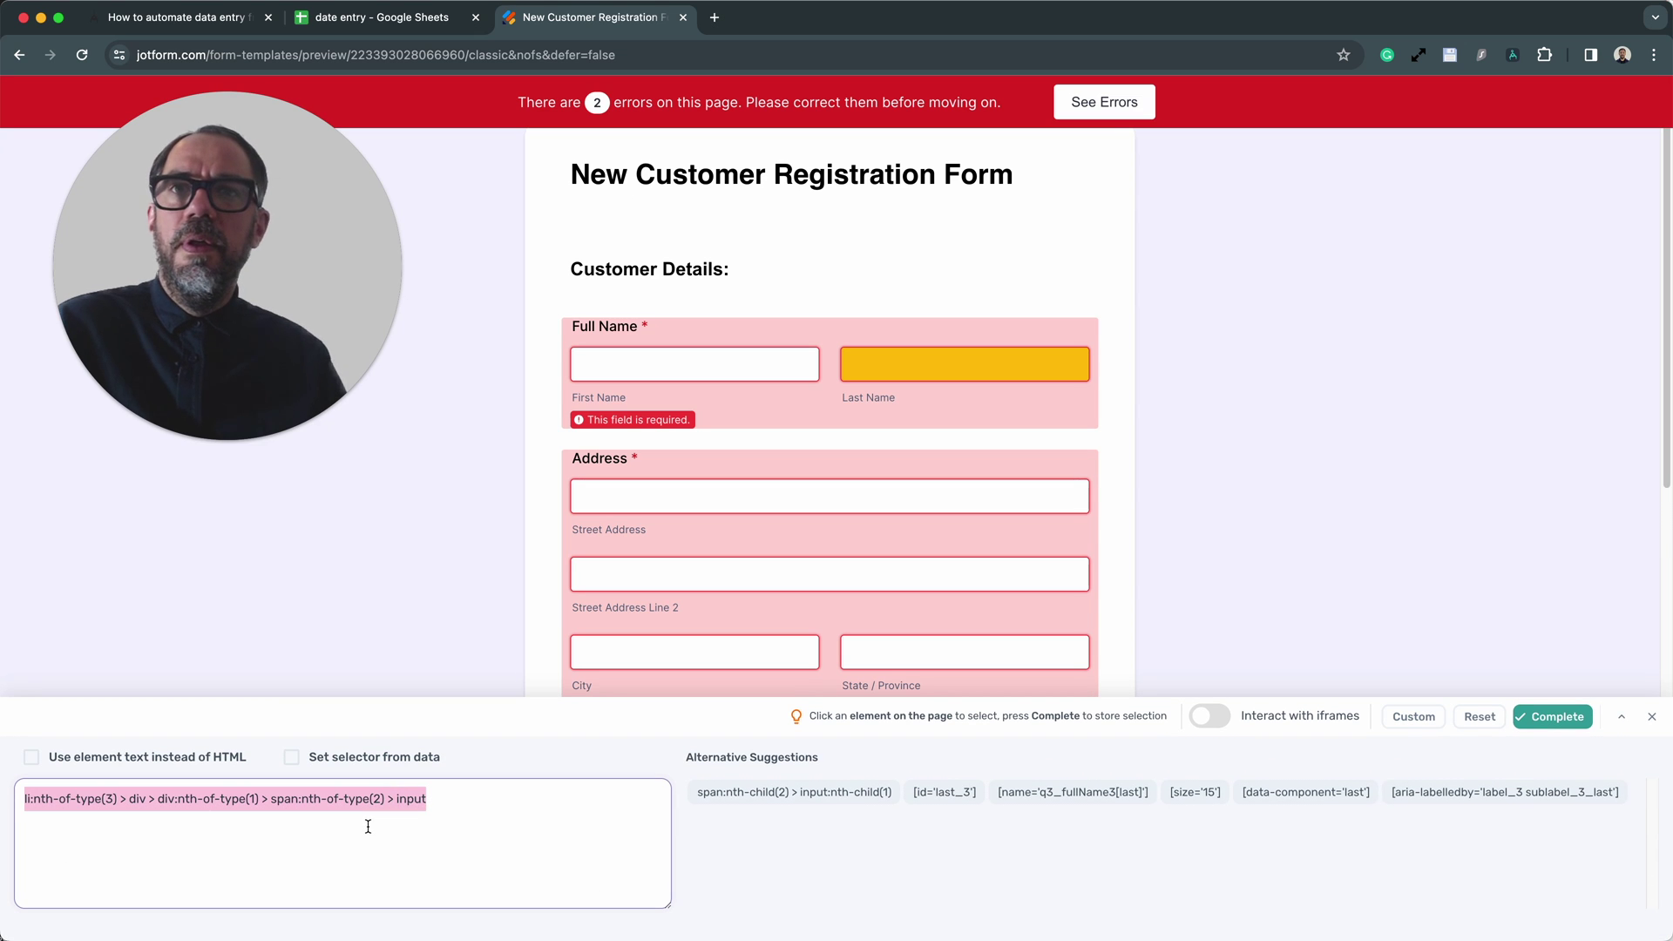
pyautogui.press('BackSpace')
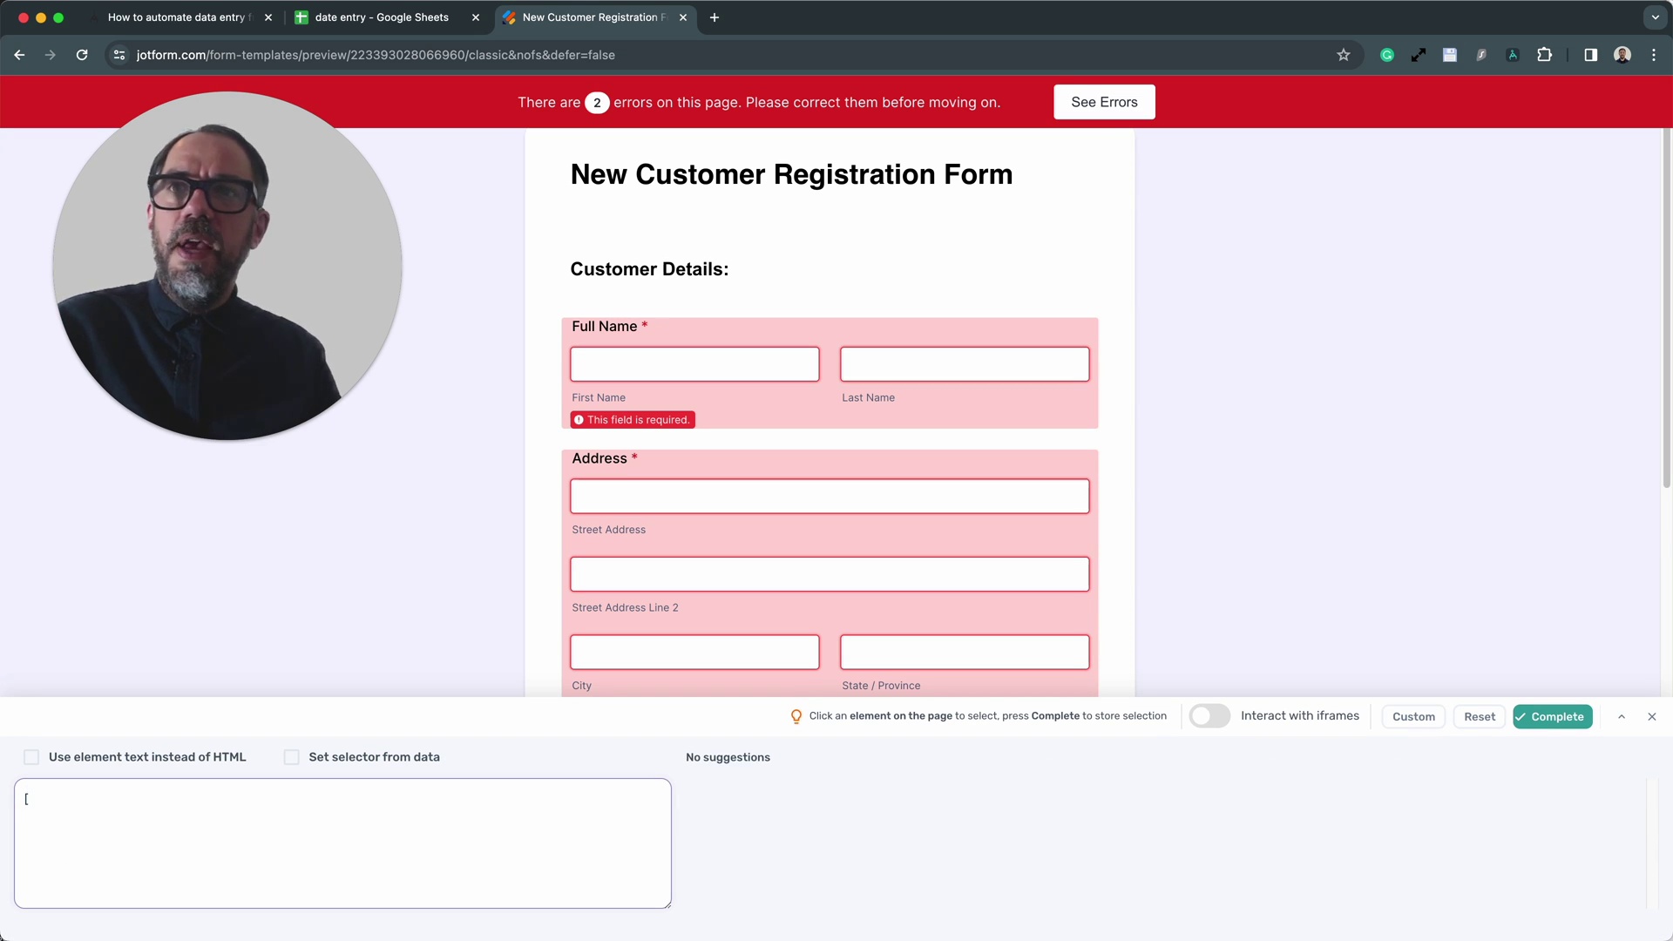
pyautogui.write('[name="q3_fullName3[first]"]')
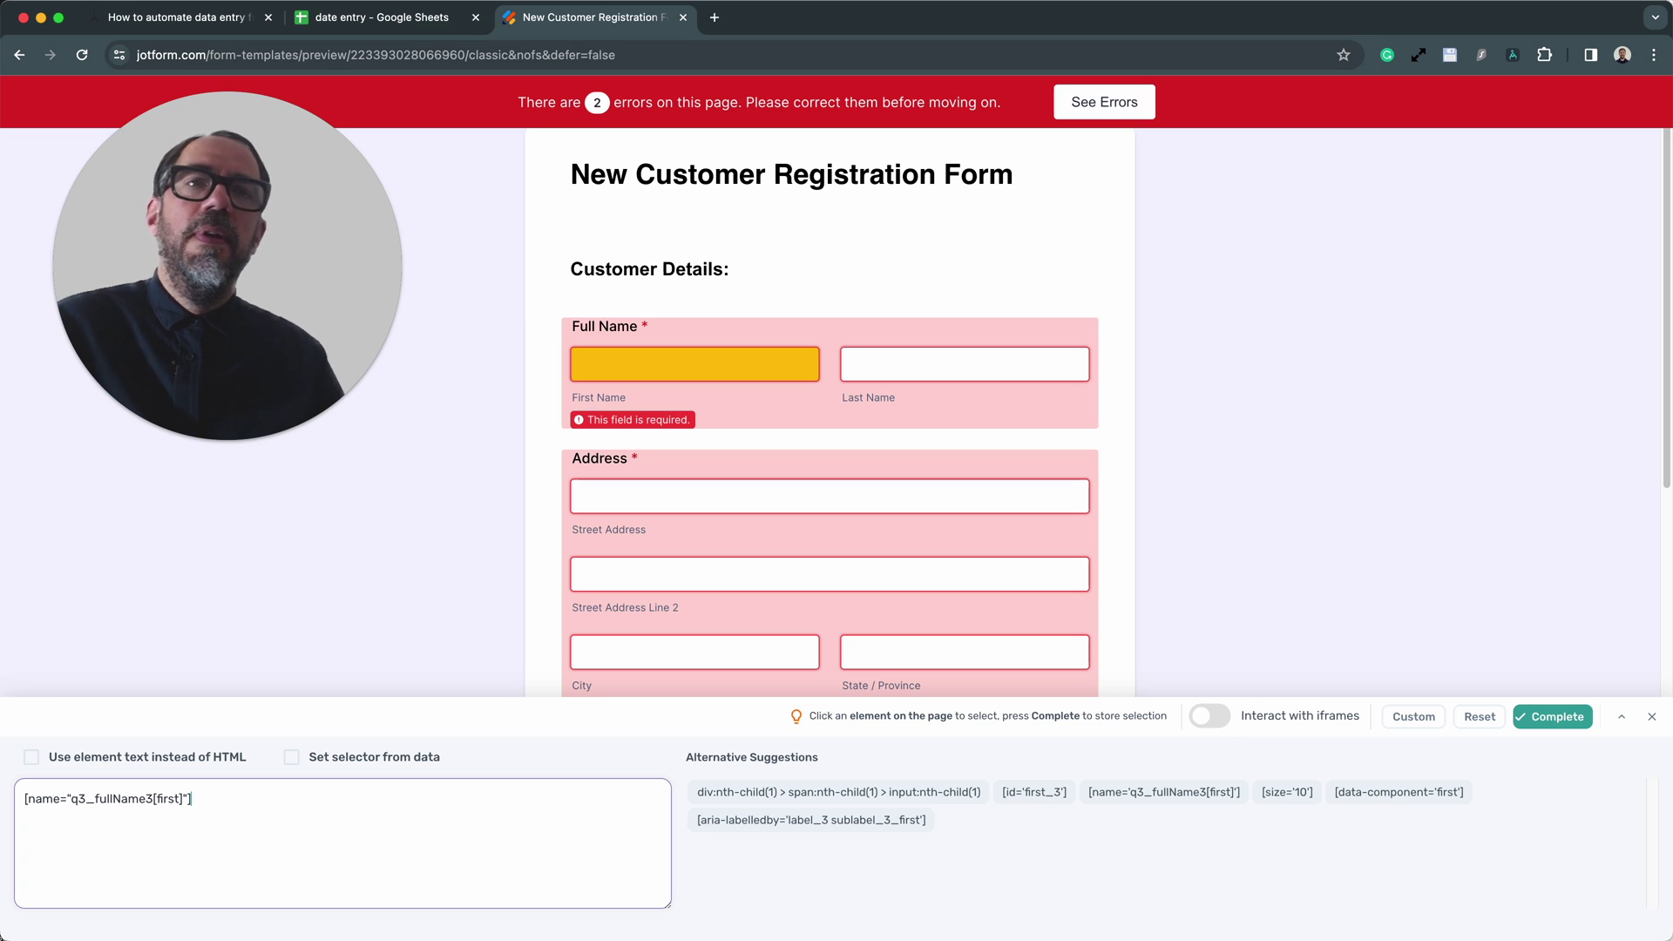
pyautogui.click(1554, 713)
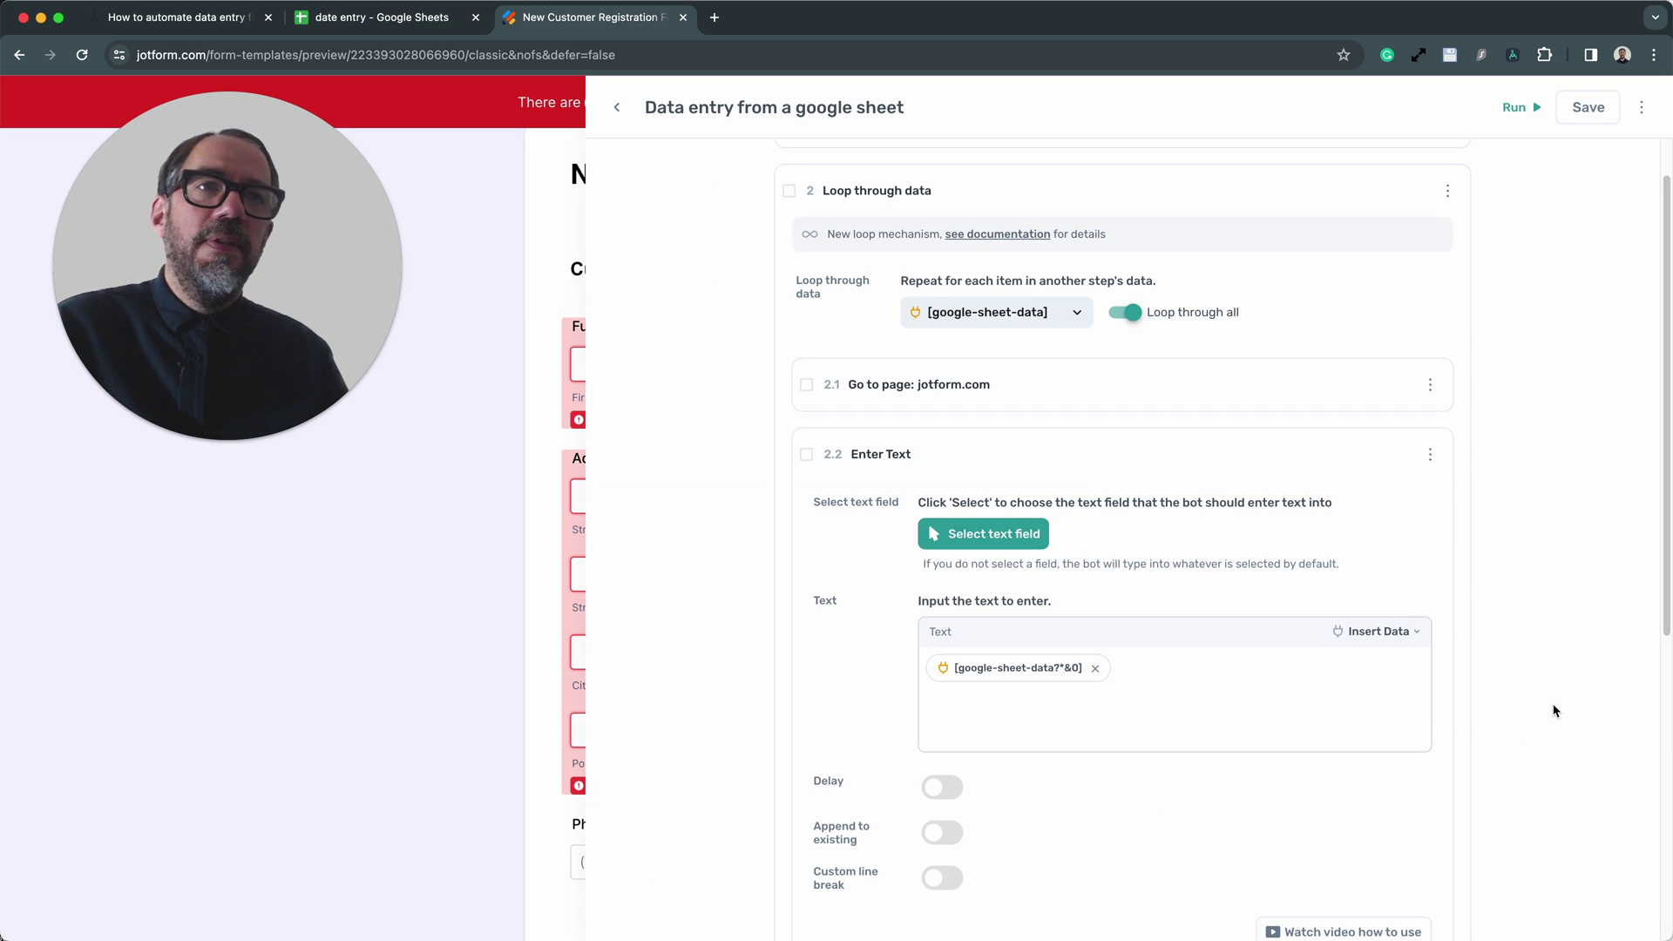